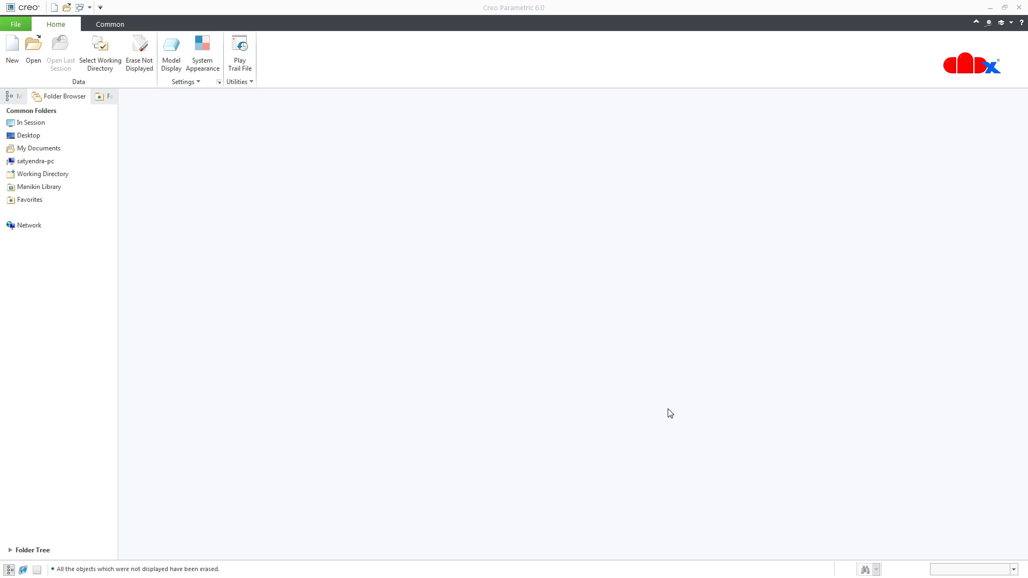
Start a new sheetmetal part named PART1 without using the default template.
left_click(14, 57)
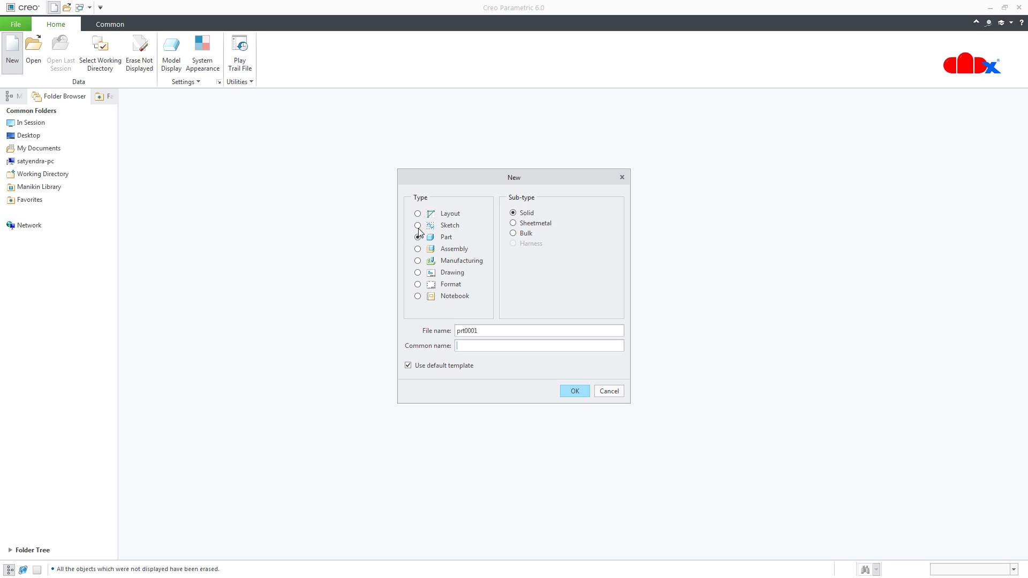
left_click(516, 224)
type("PART1")
left_click(450, 367)
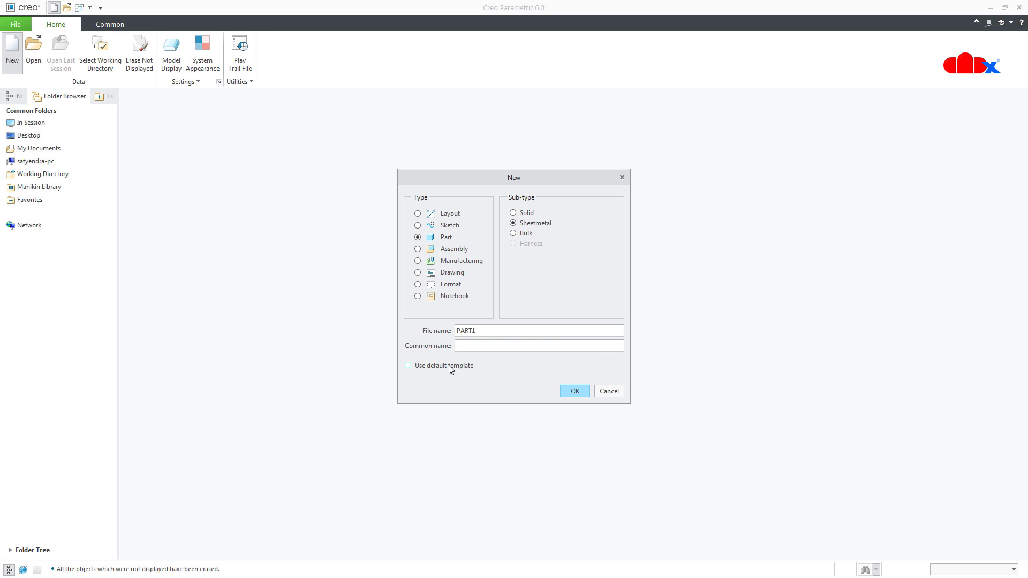
left_click(569, 392)
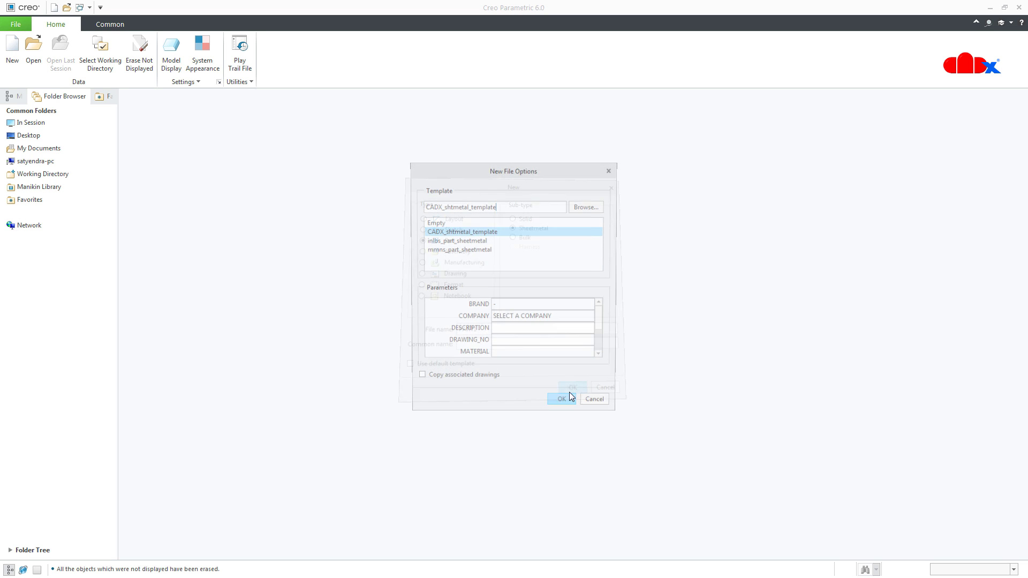
Choose the CADX_shtmetal_template template and create the part from it.
left_click(476, 242)
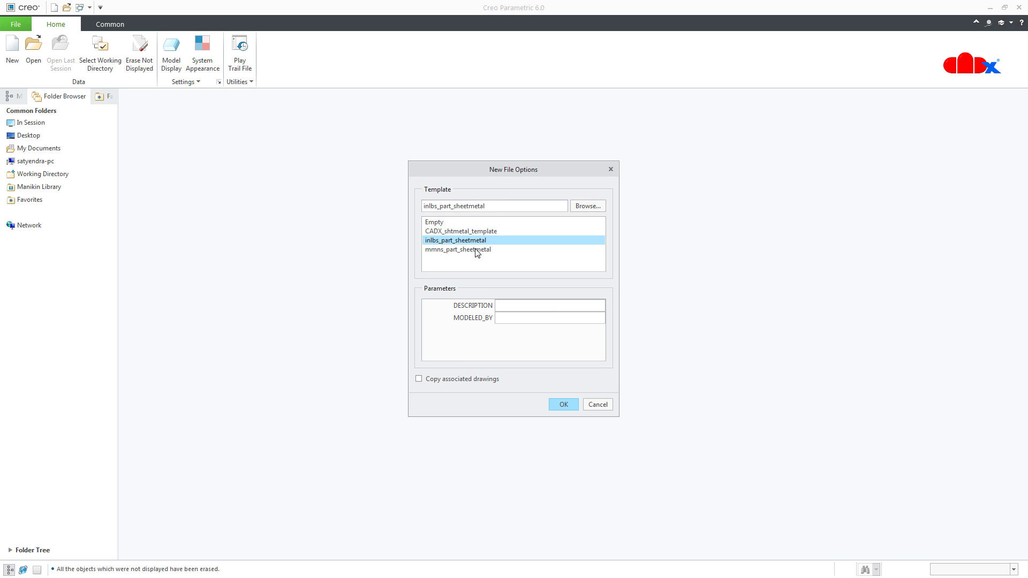
left_click(476, 250)
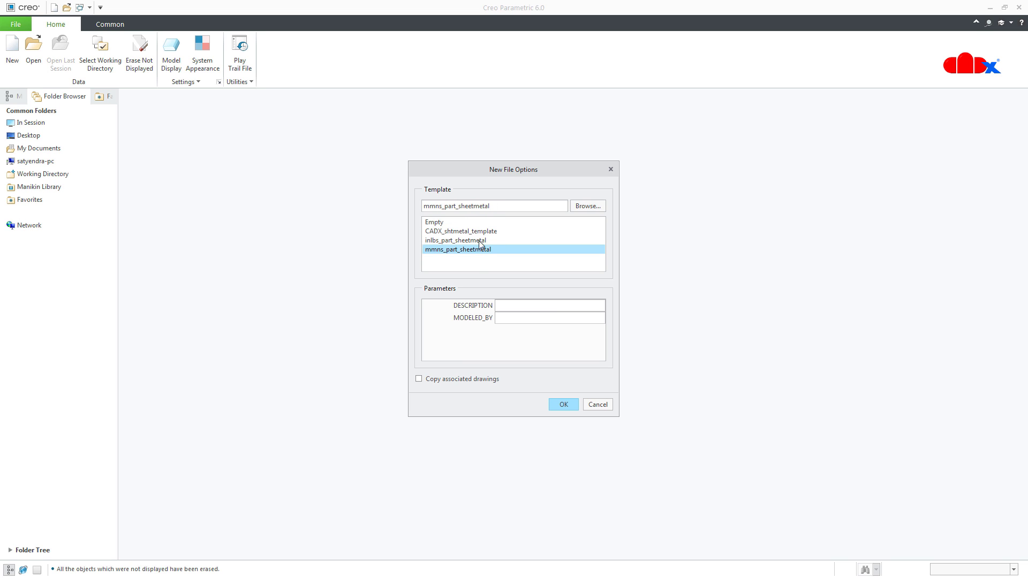
left_click(485, 232)
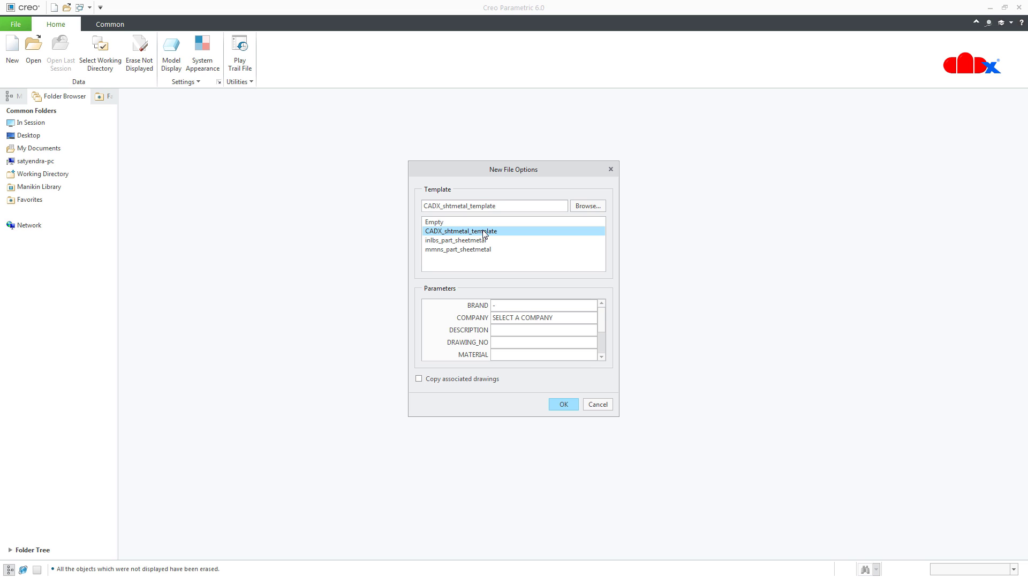
left_click(562, 405)
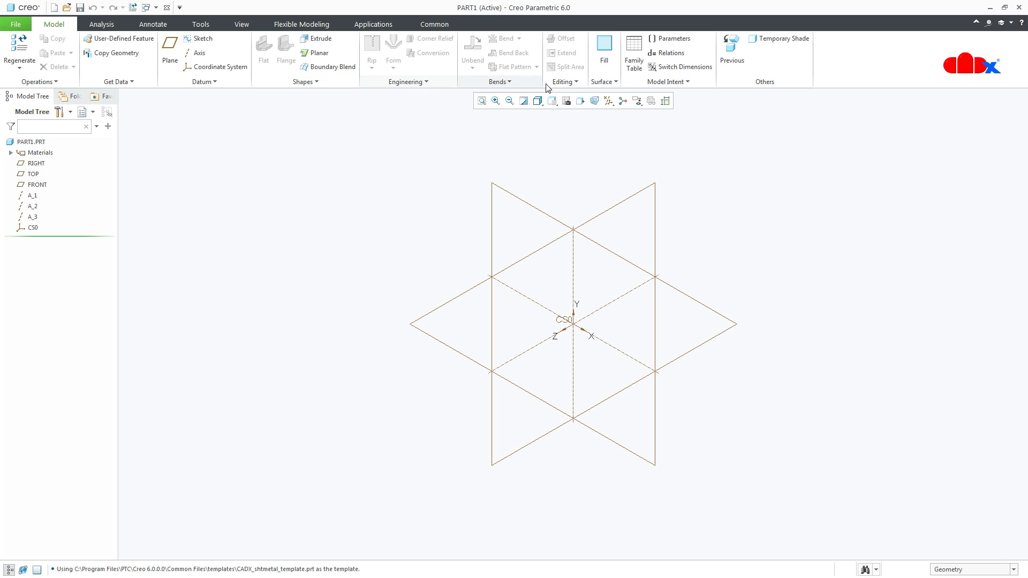
left_click(316, 81)
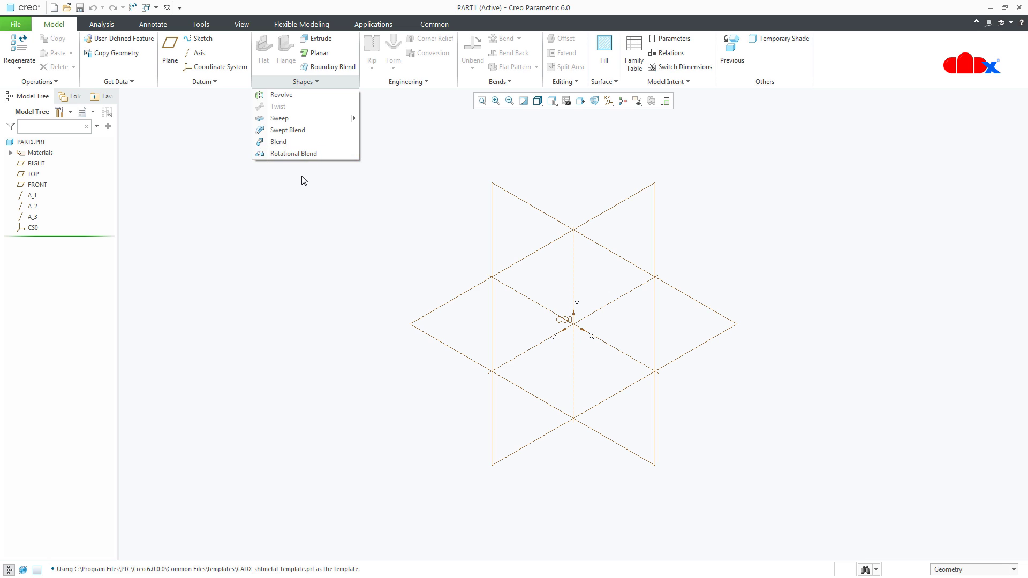
left_click(317, 82)
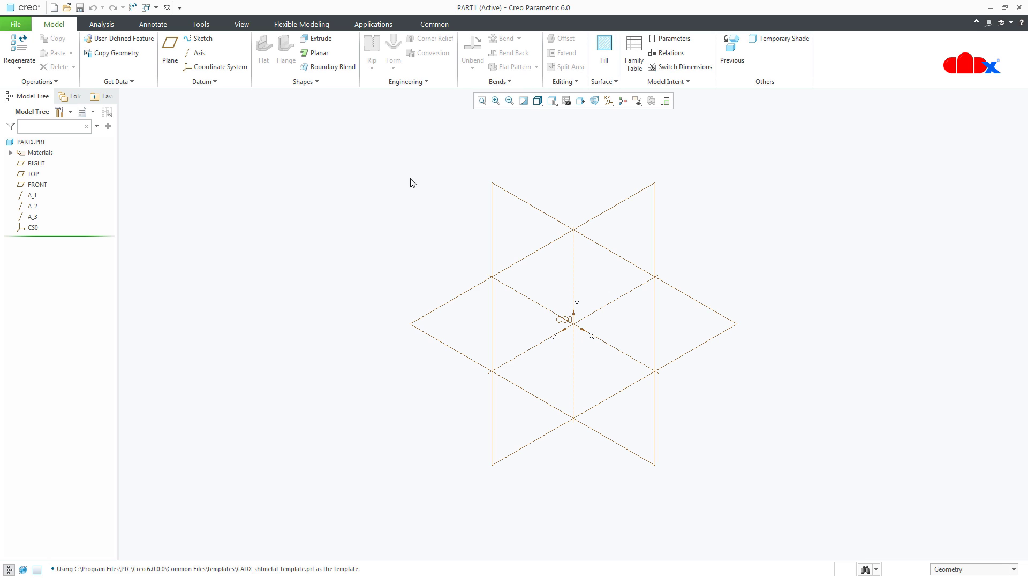
left_click(327, 86)
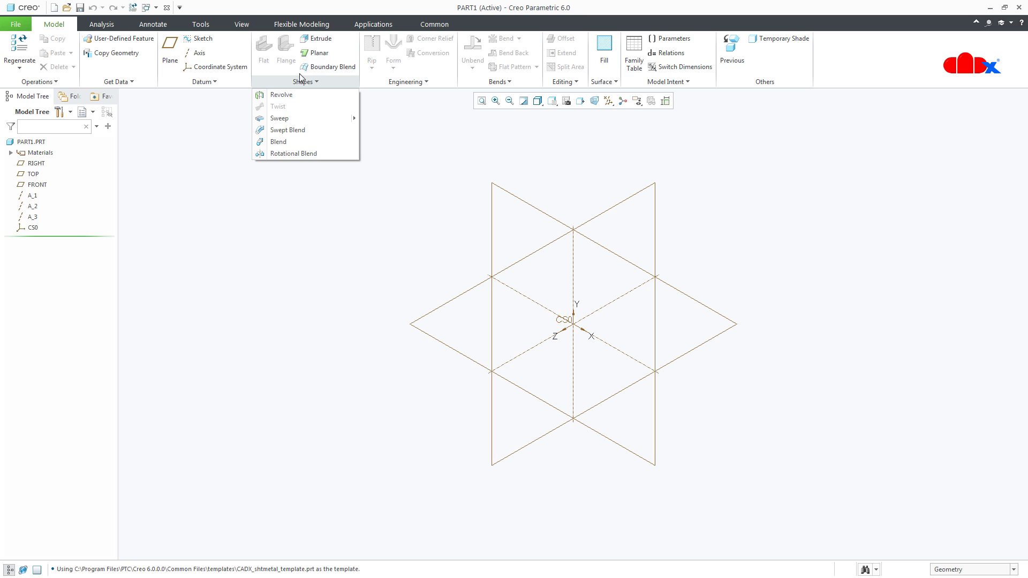
left_click(295, 194)
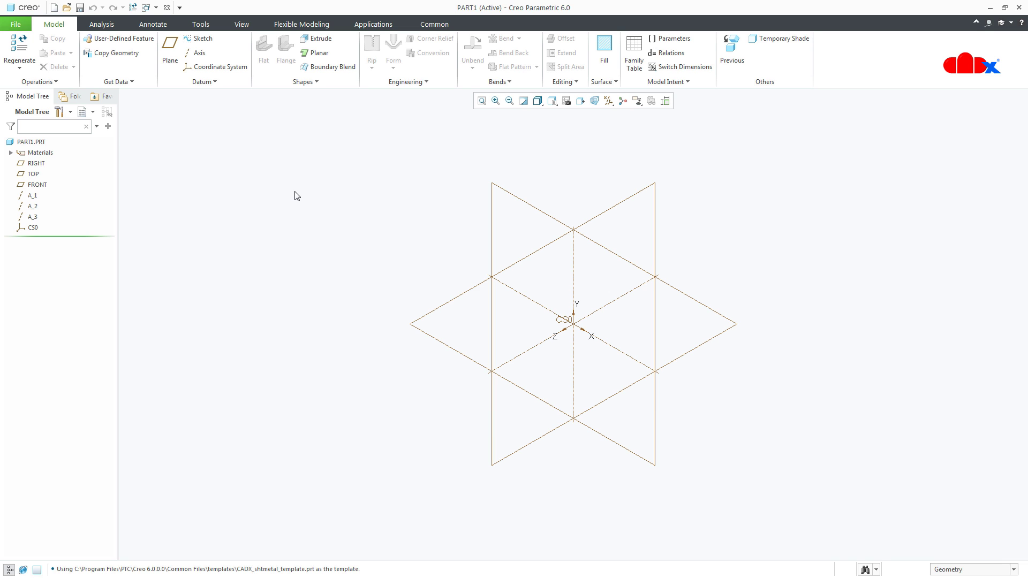
Sketch a rectangle about 9.27 by 6.41 centred on the origin of the TOP plane for a planar first wall.
left_click(317, 52)
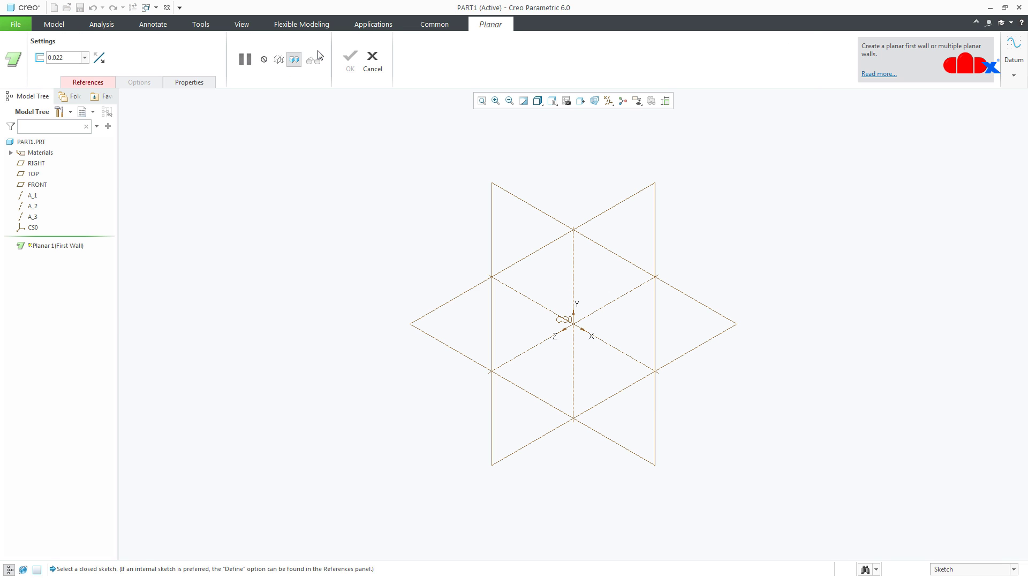
left_click(444, 306)
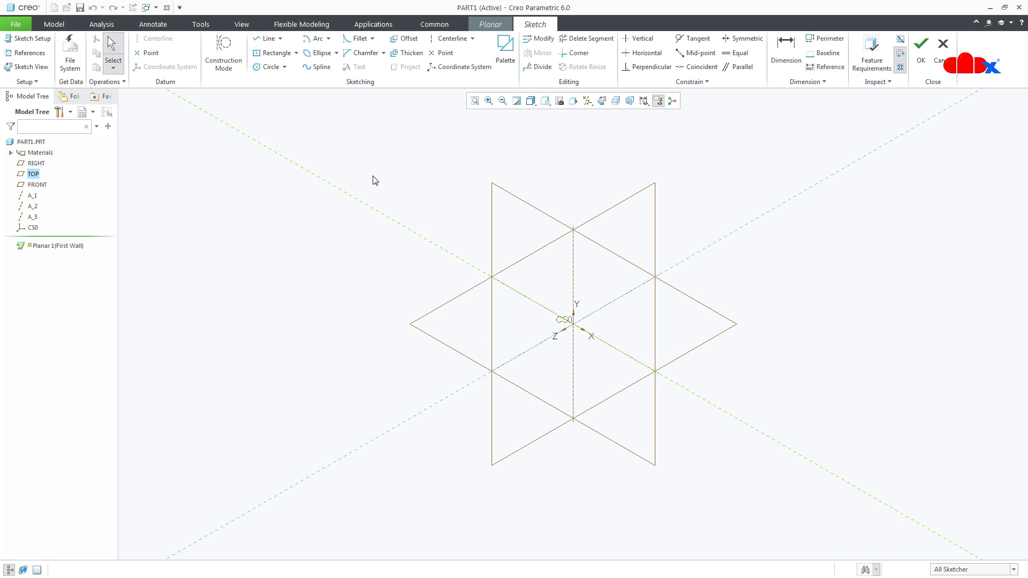
left_click(273, 53)
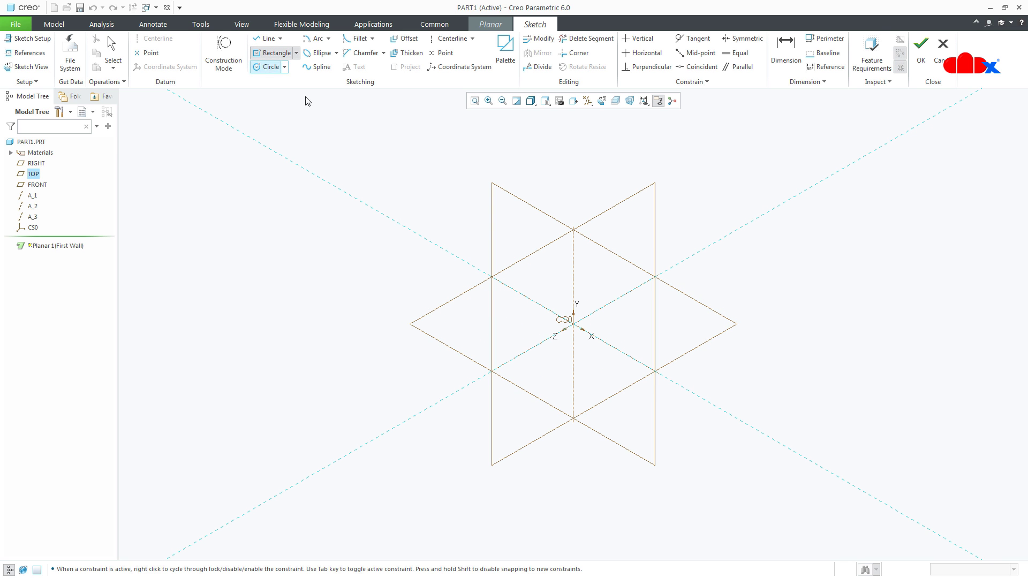
left_click(572, 328)
left_click(595, 390)
middle_click(653, 398)
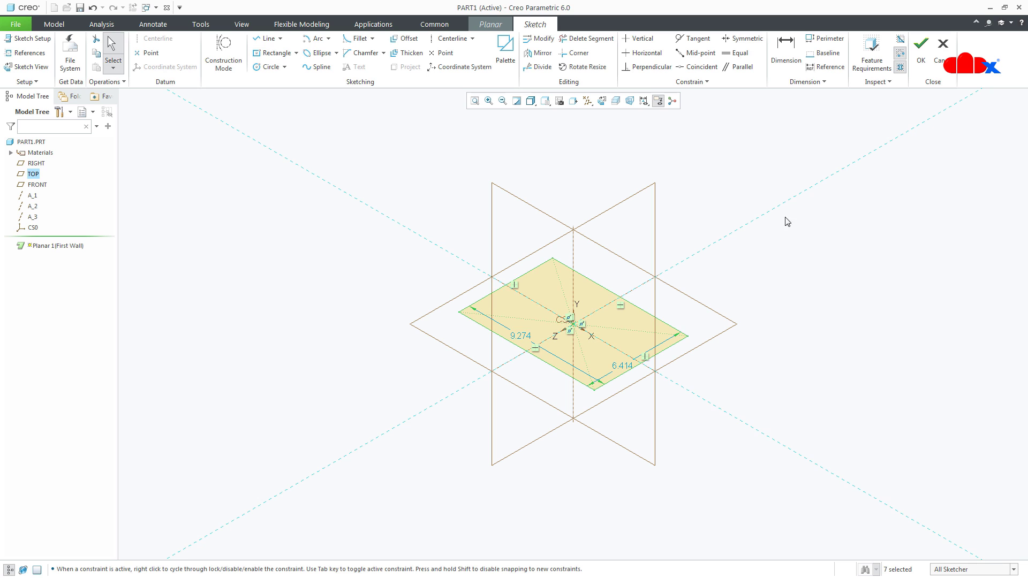
left_click(921, 49)
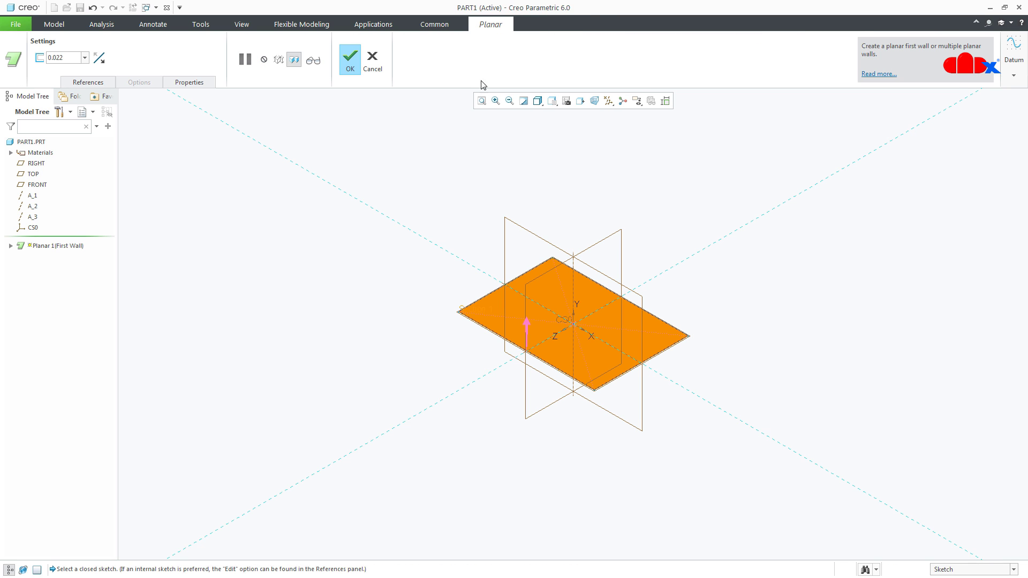
Set the planar wall's thickness to 0.250 and complete the wall.
double_click(79, 58)
key("BackSpace")
key("Return")
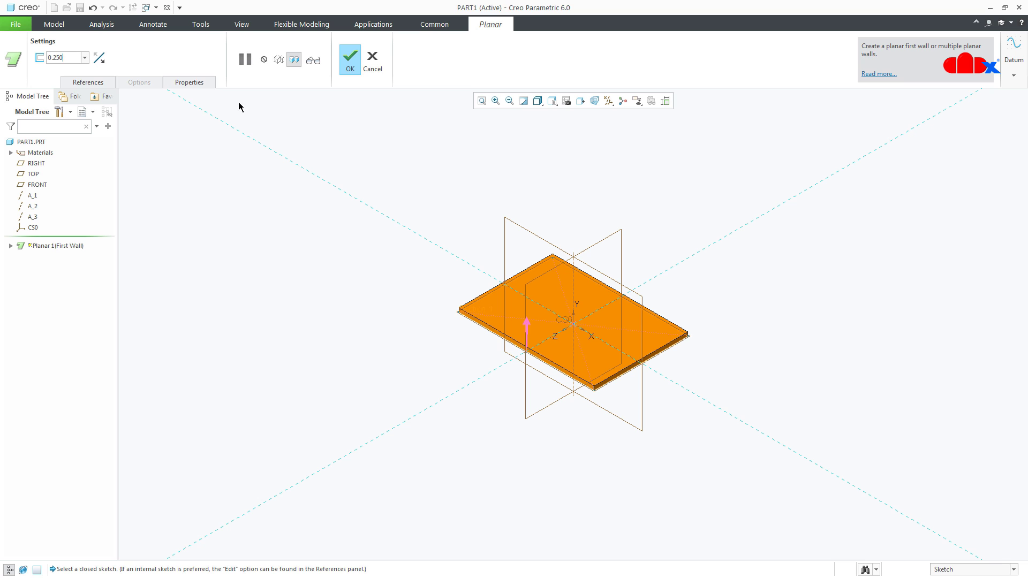
left_click(347, 71)
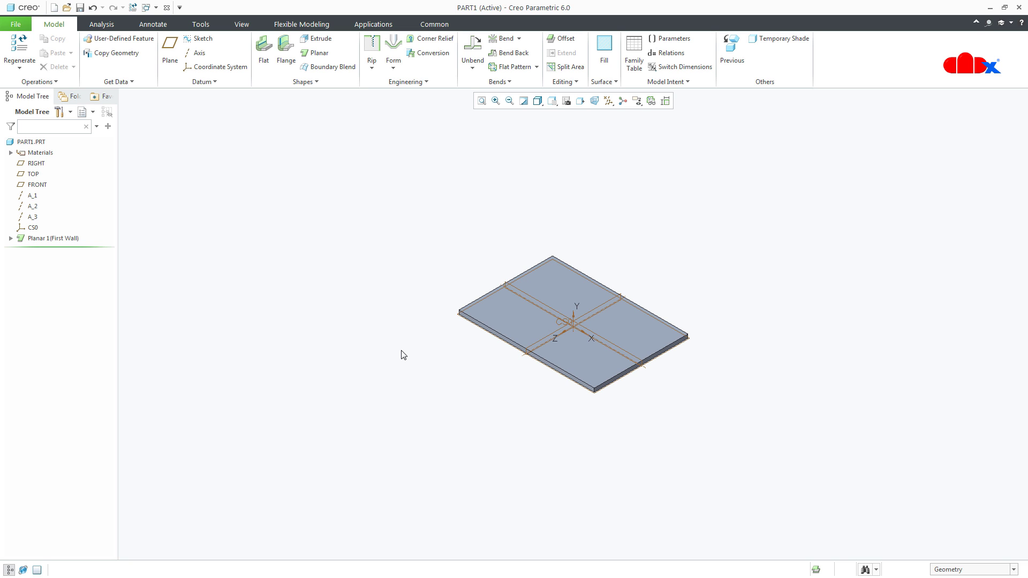
Undo the rectangular planar wall.
left_click(93, 8)
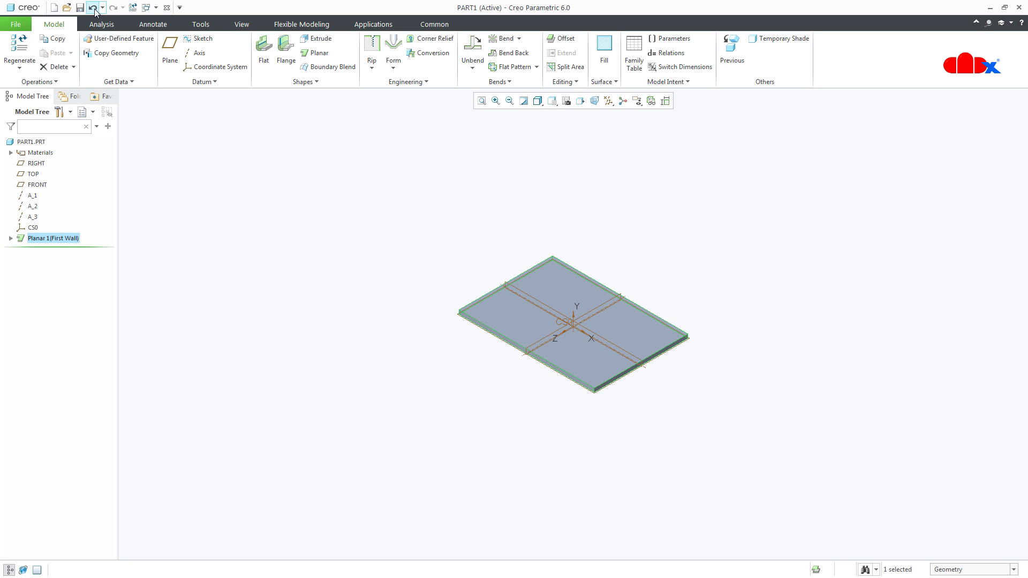
left_click(94, 8)
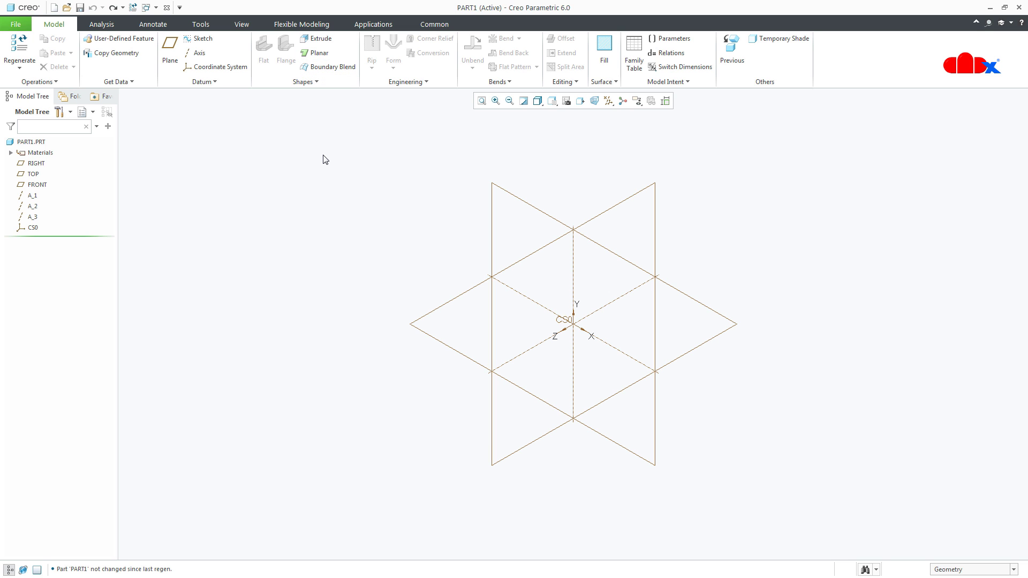
Start a planar wall on the TOP plane and sketch an origin-centred rectangle about 68.92 wide and 74.52 high.
left_click(318, 53)
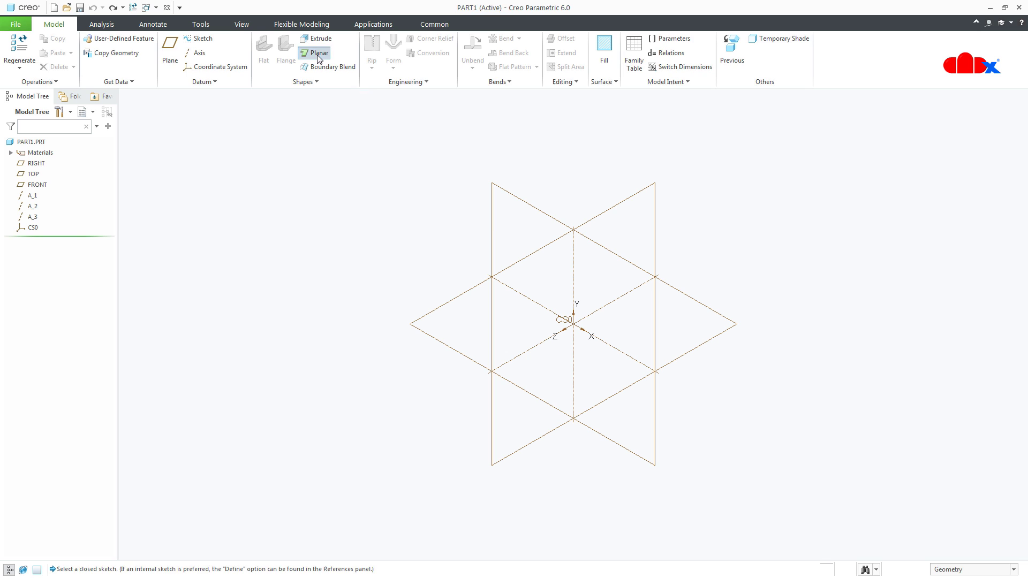
left_click(442, 303)
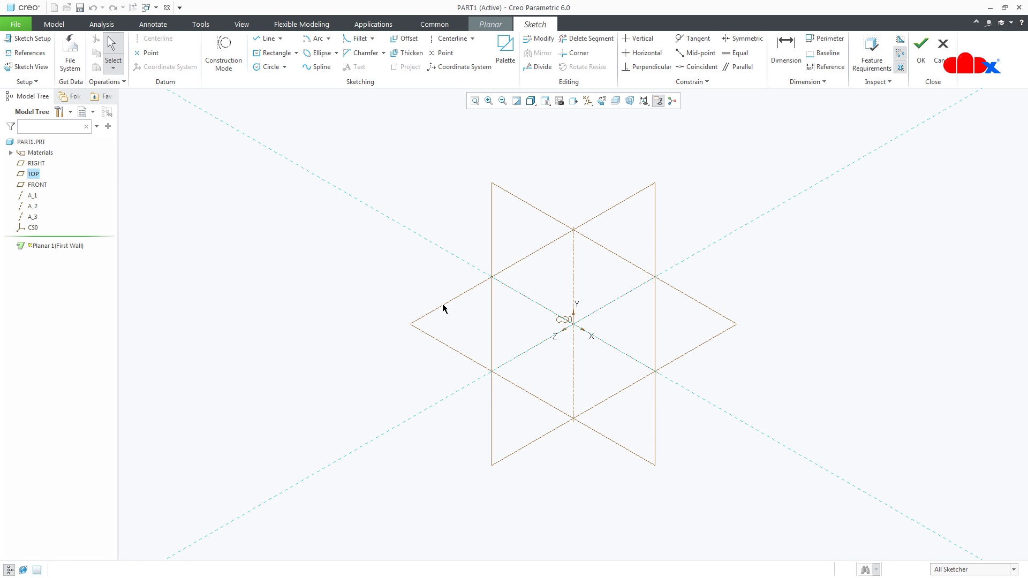
left_click(269, 54)
left_click(573, 324)
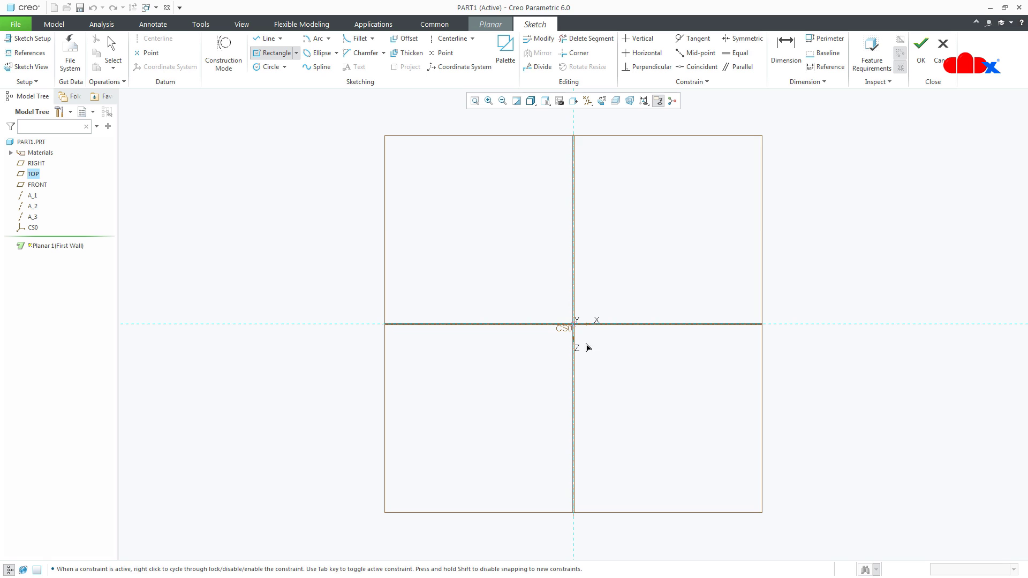
left_click(638, 413)
left_click(684, 433)
middle_click(708, 426)
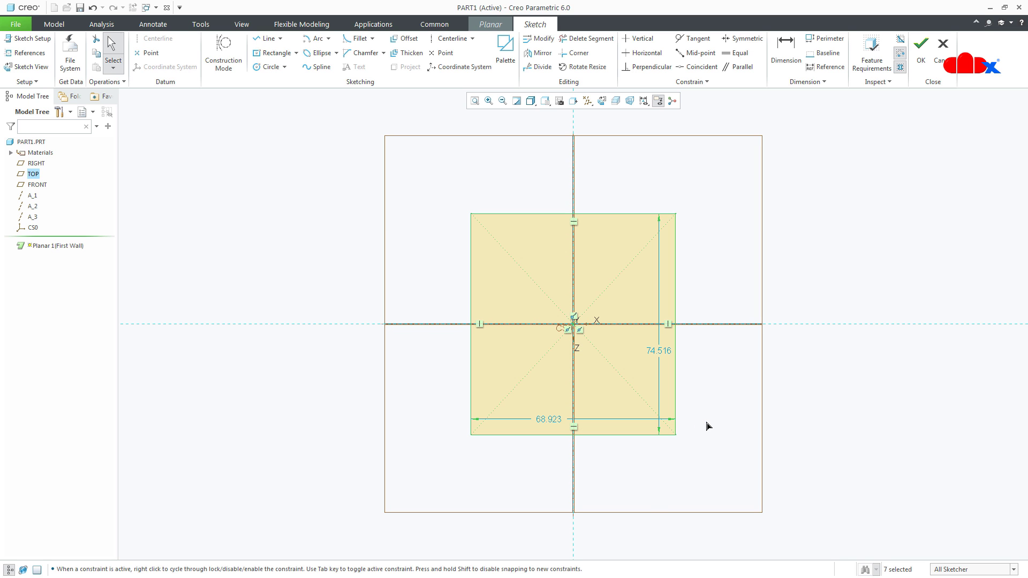
Add a circle about 45.9 in diameter at the rectangle's centre and complete the planar wall.
left_click(270, 67)
left_click(573, 324)
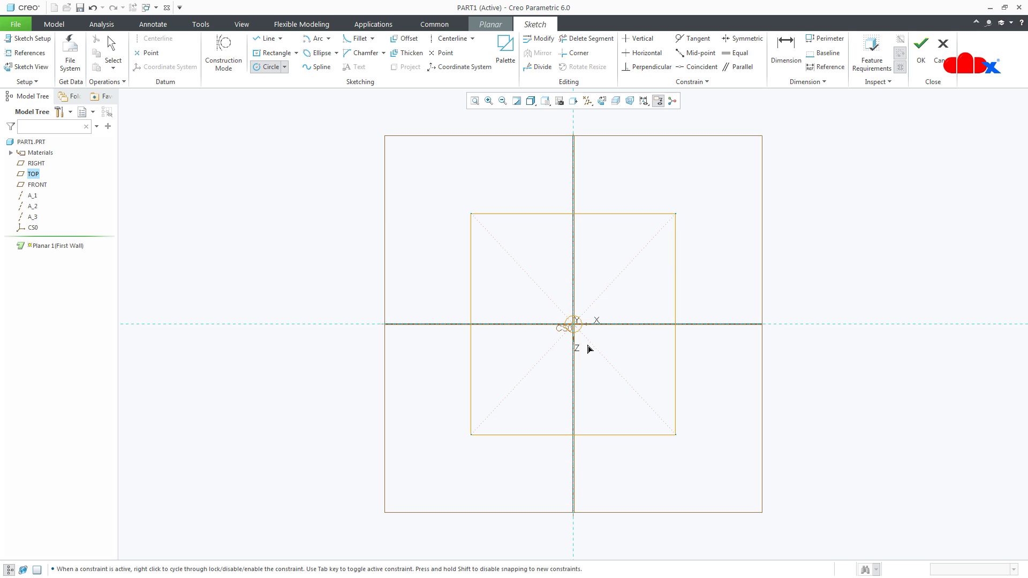
left_click(609, 384)
middle_click(722, 397)
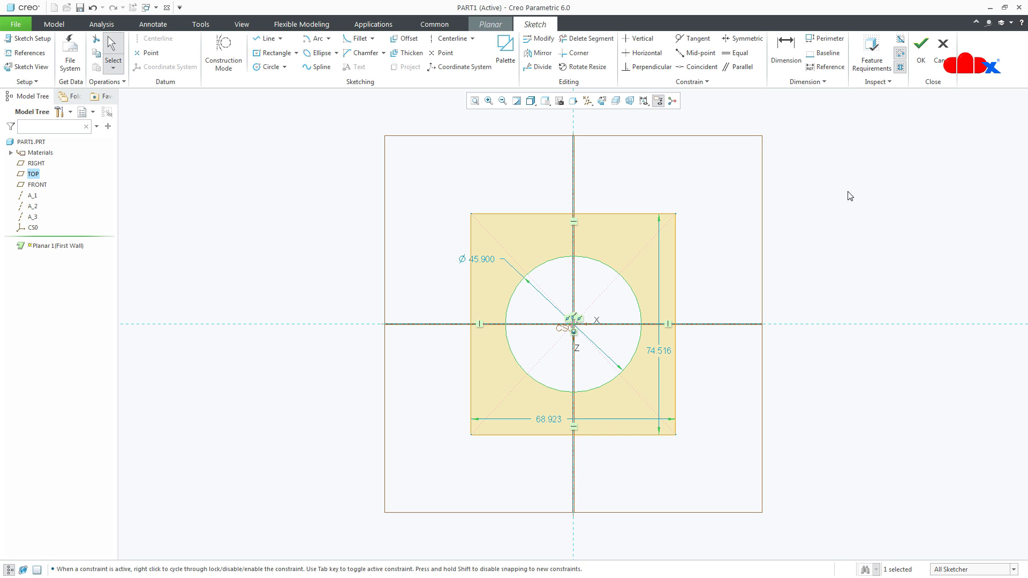
left_click(913, 63)
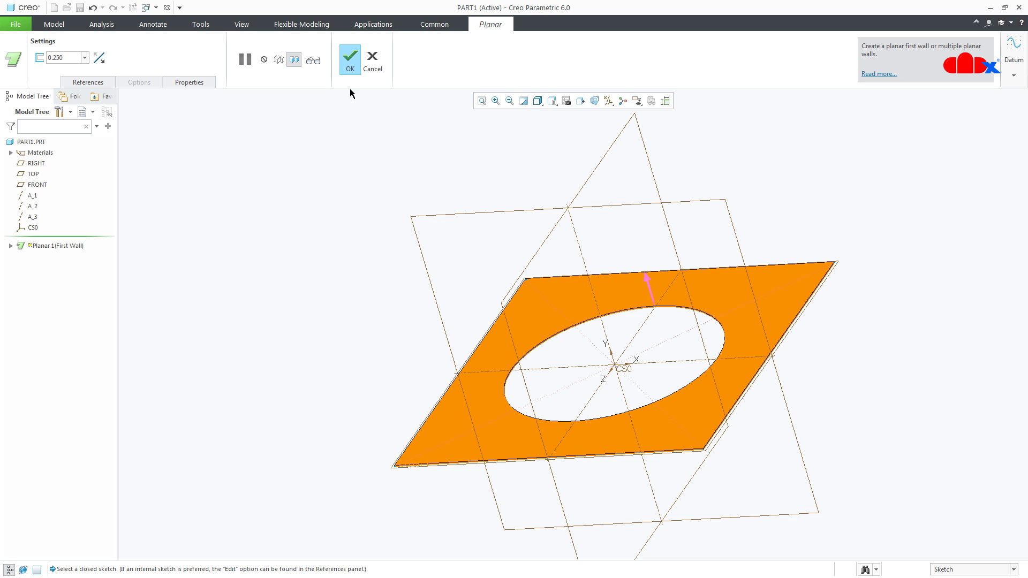
left_click(351, 60)
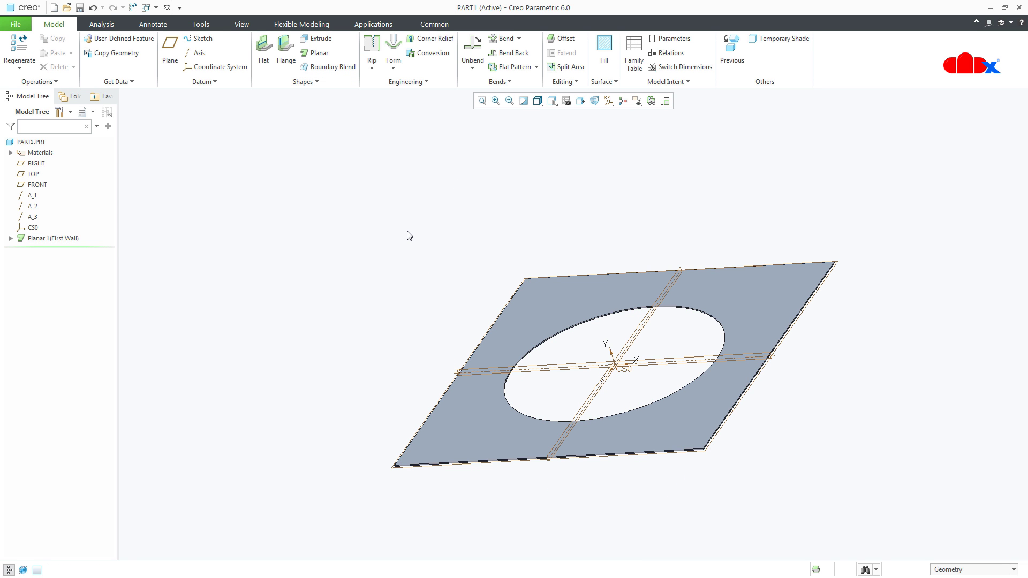
Hide the datum display and undo the planar wall with the circular opening.
key("ctrl+d")
middle_click_drag(411, 241, 684, 459)
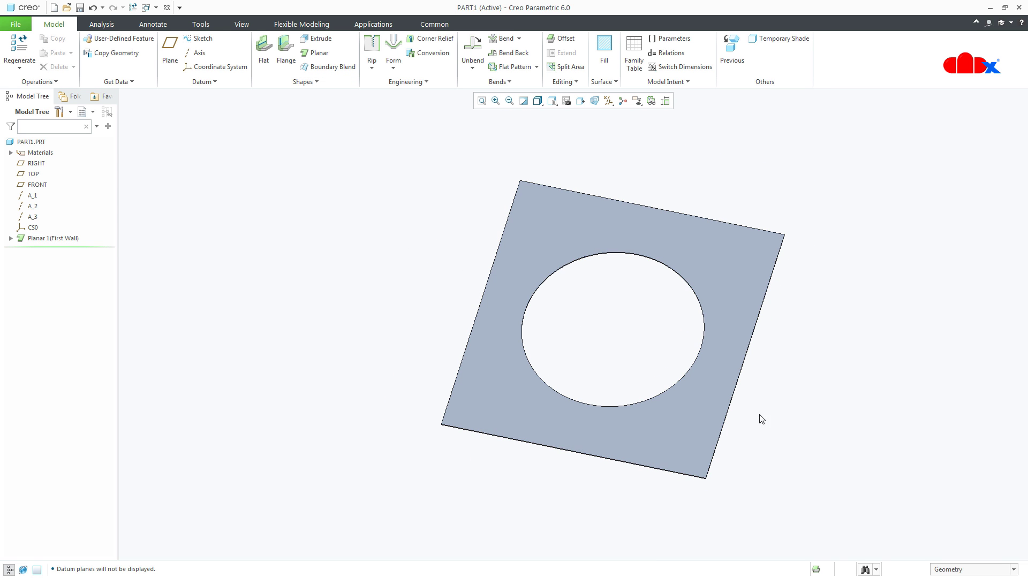
mouse_move(762, 419)
middle_mouse_down()
mouse_move(760, 393)
mouse_move(760, 406)
middle_mouse_up()
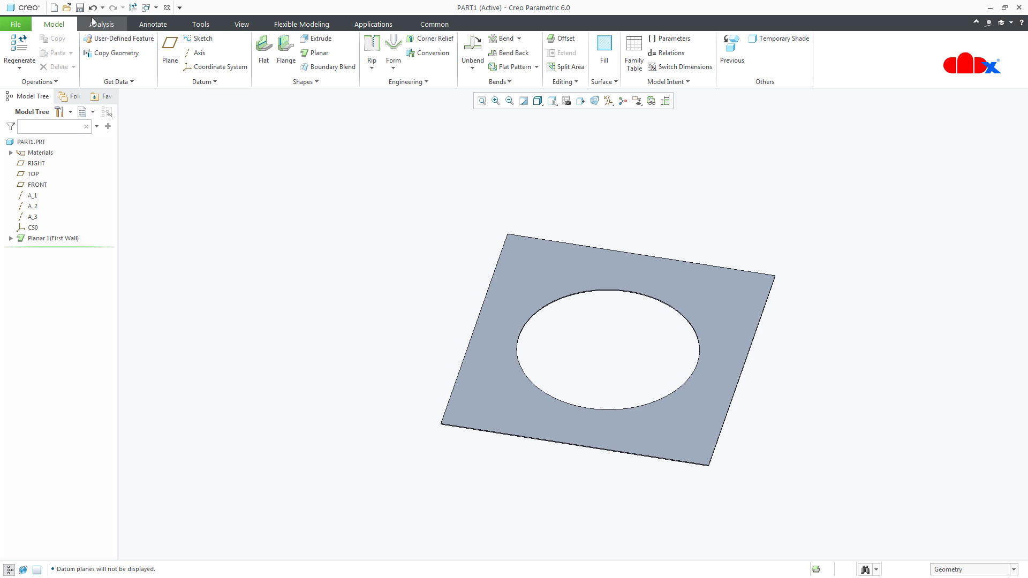
left_click(93, 8)
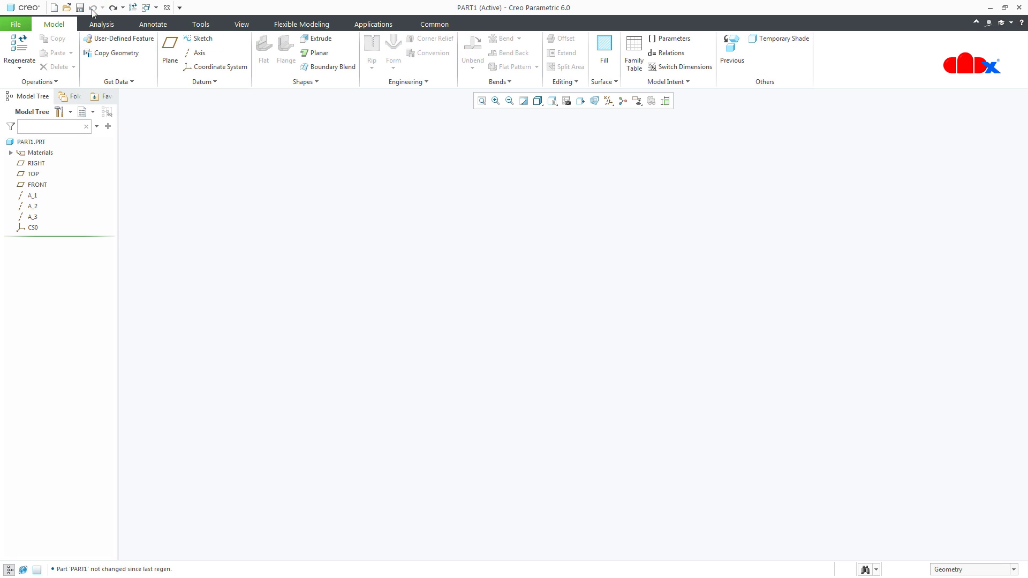
Sketch an open stepped five-line profile on the FRONT plane for an extruded wall, with segments about 38.7, 30.67, 24.09, 33.02 and 24.09 long.
left_click(320, 39)
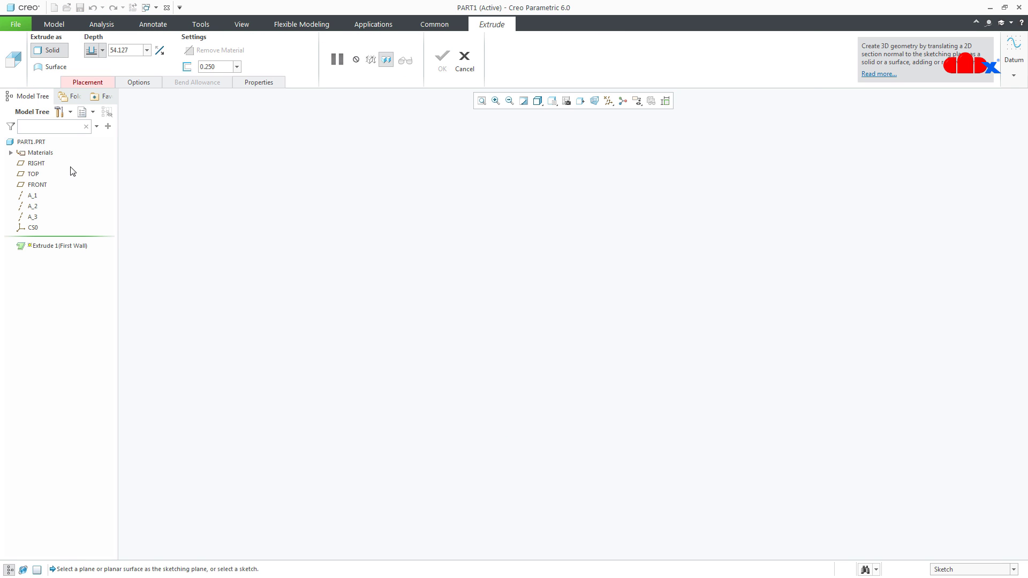
left_click(41, 185)
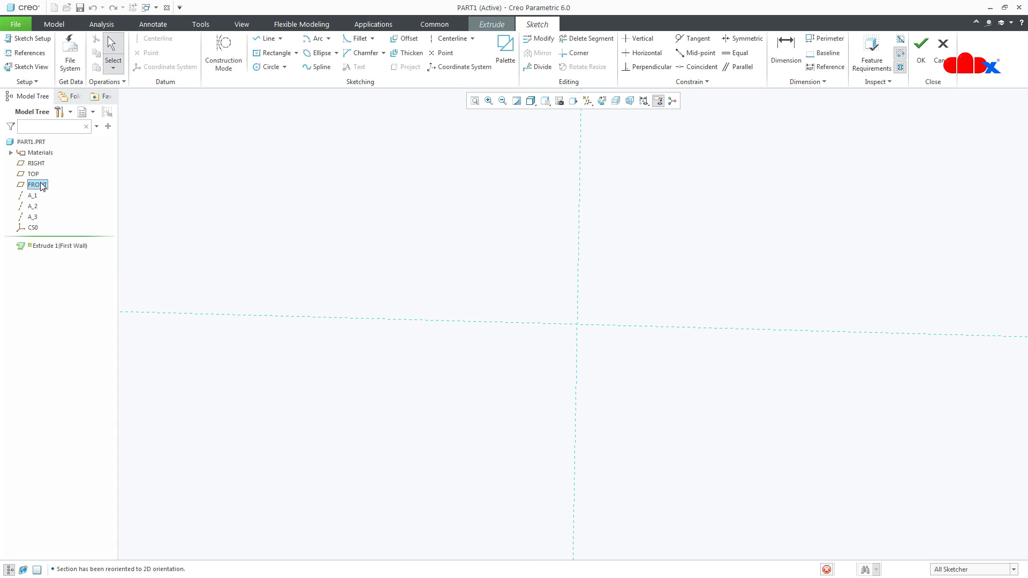
left_click(259, 39)
left_click(573, 208)
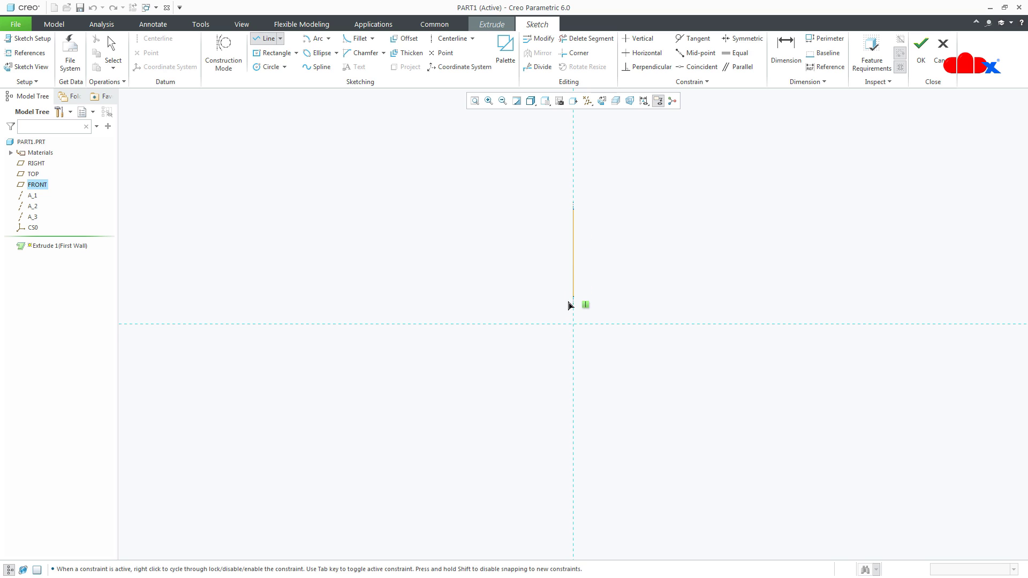
left_click(573, 324)
left_click(664, 324)
left_click(664, 395)
left_click(762, 395)
left_click(762, 324)
middle_click(772, 343)
middle_click(776, 349)
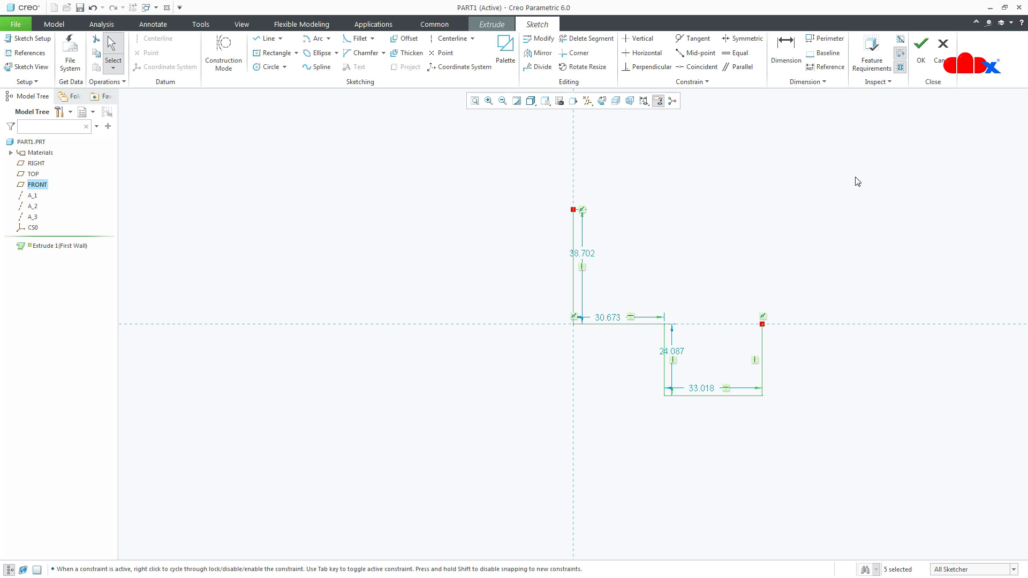
Finish the stepped profile sketch, preview the extruded wall from an angle, and reopen its section for editing.
left_click(919, 66)
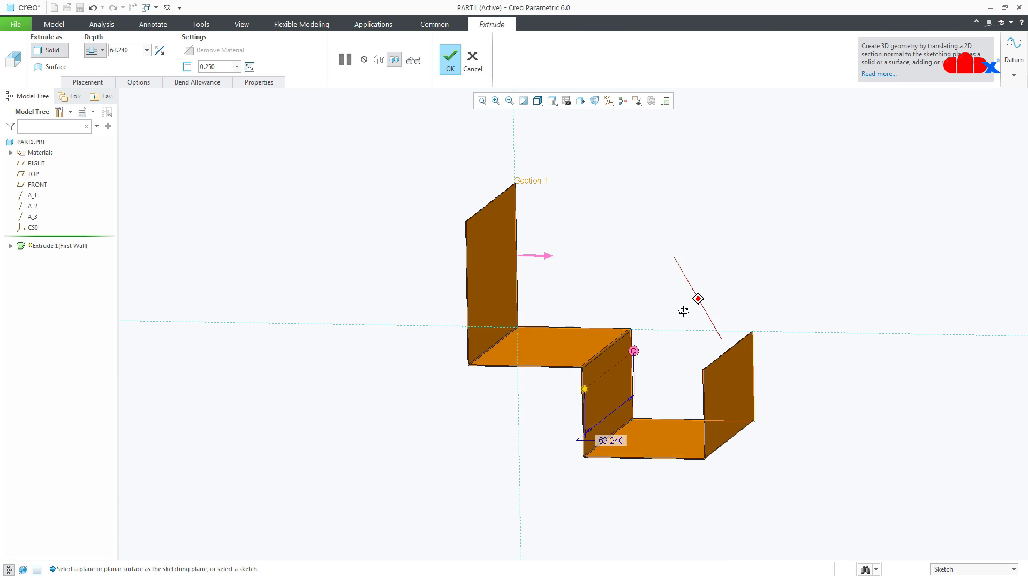
middle_click_drag(677, 316, 678, 289)
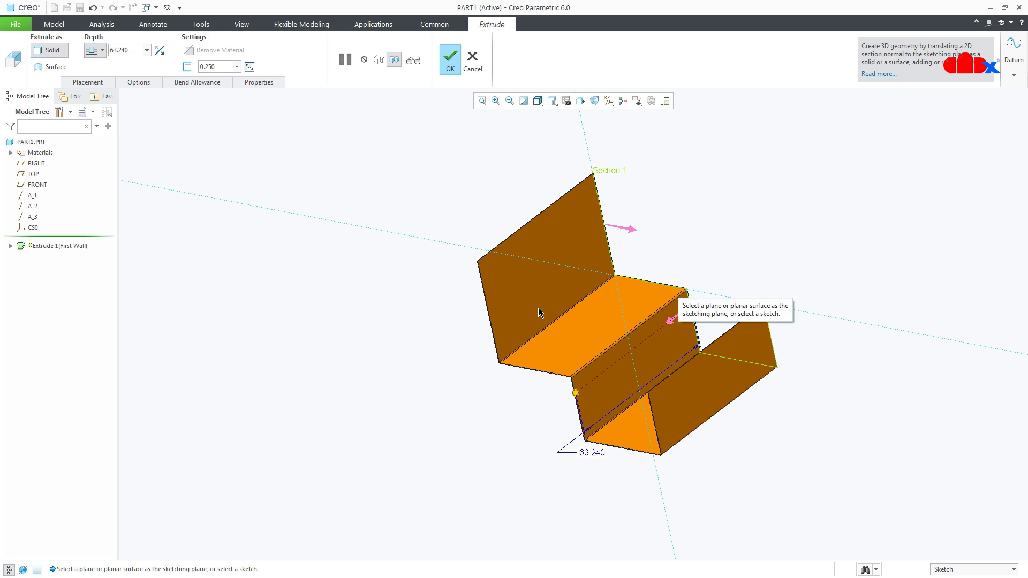
right_click(397, 318)
left_click(403, 298)
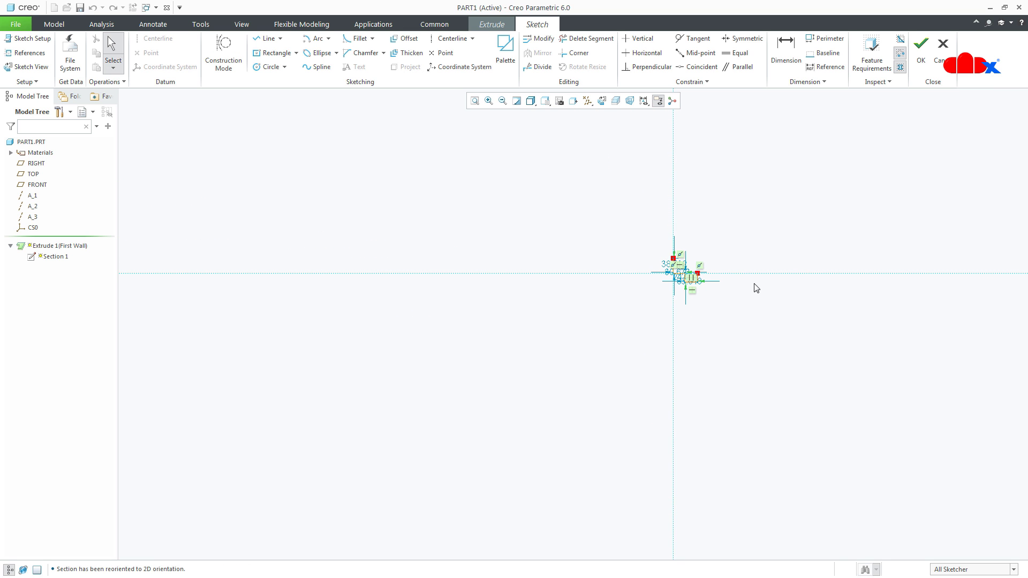
Try closing the stepped profile with two lines joining its open ends, preview the extruded wall, and cancel the extrusion.
left_click(266, 39)
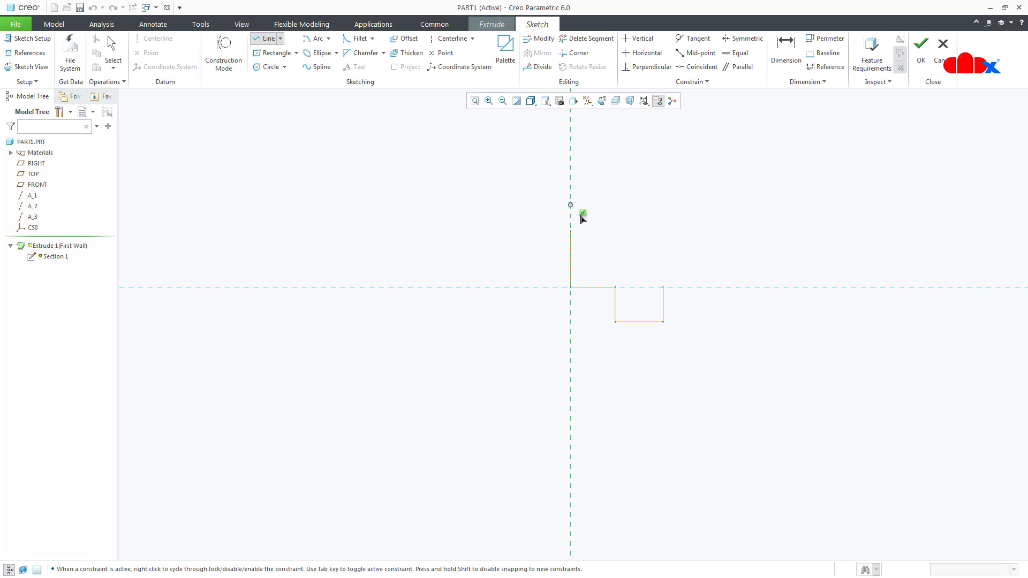
left_click(571, 231)
left_click(633, 231)
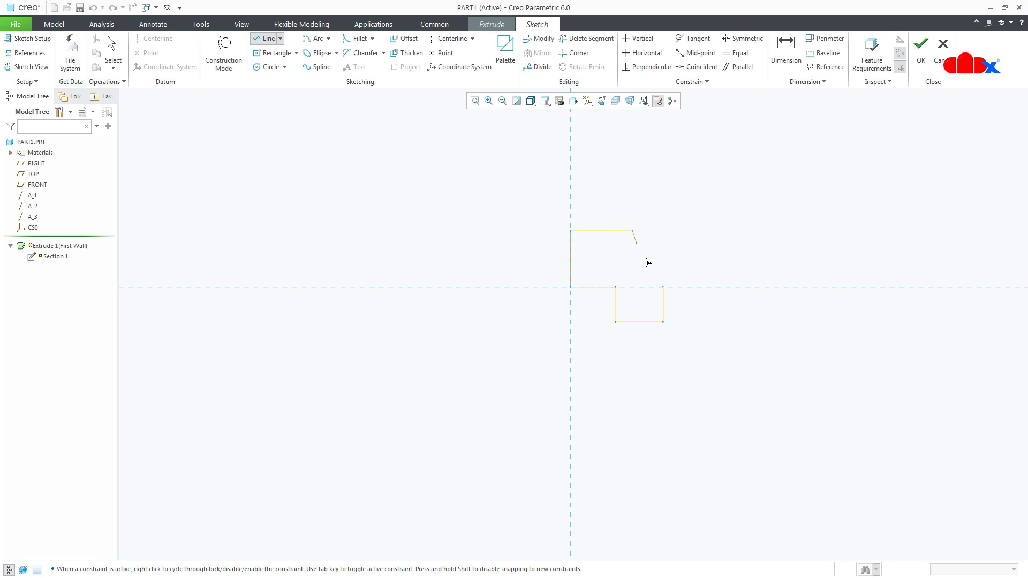
left_click(663, 287)
middle_click(684, 315)
middle_click(696, 323)
left_click(921, 53)
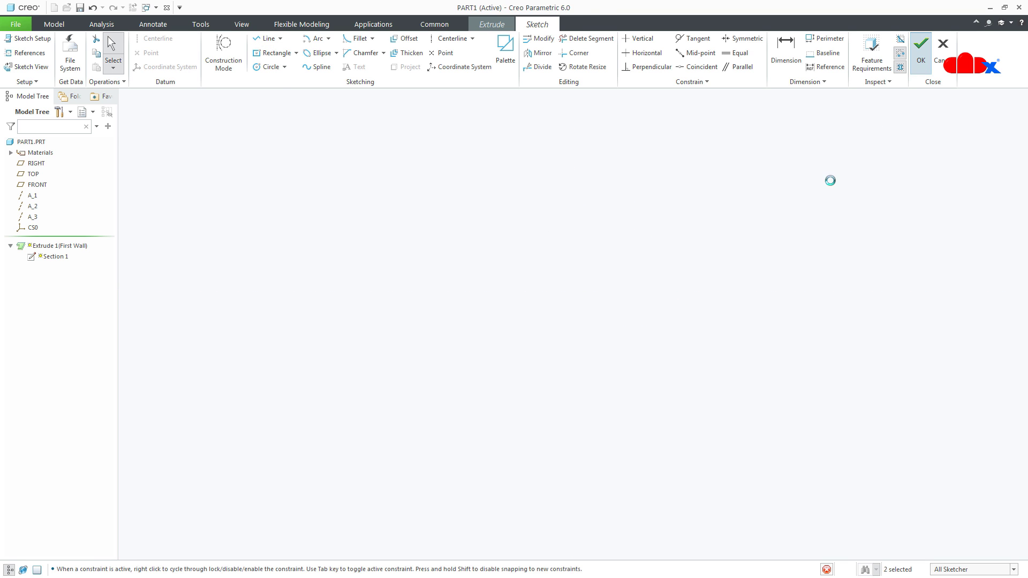
middle_click_drag(722, 294, 710, 310)
scroll(666, 343, "down", 2)
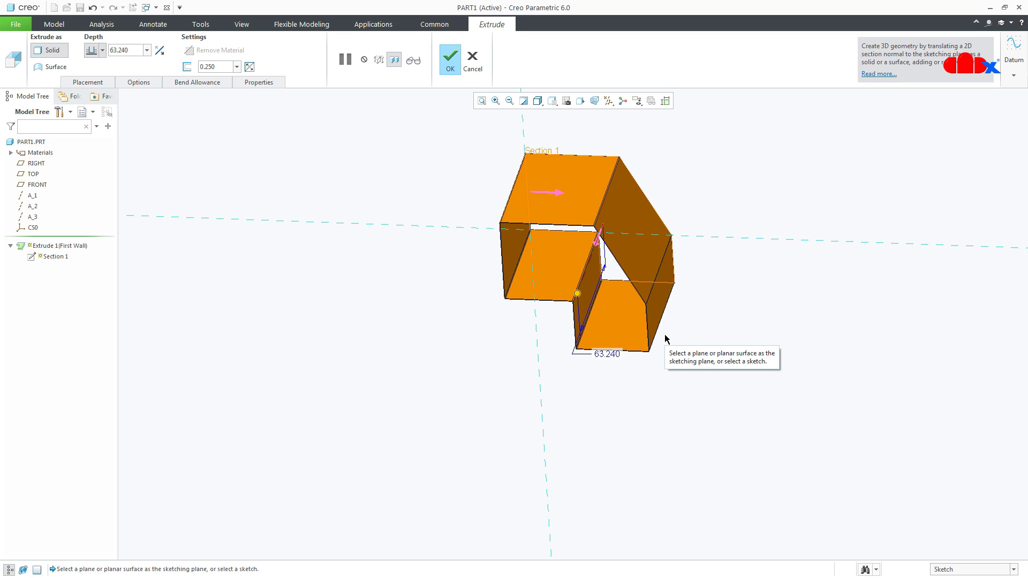
left_click(472, 59)
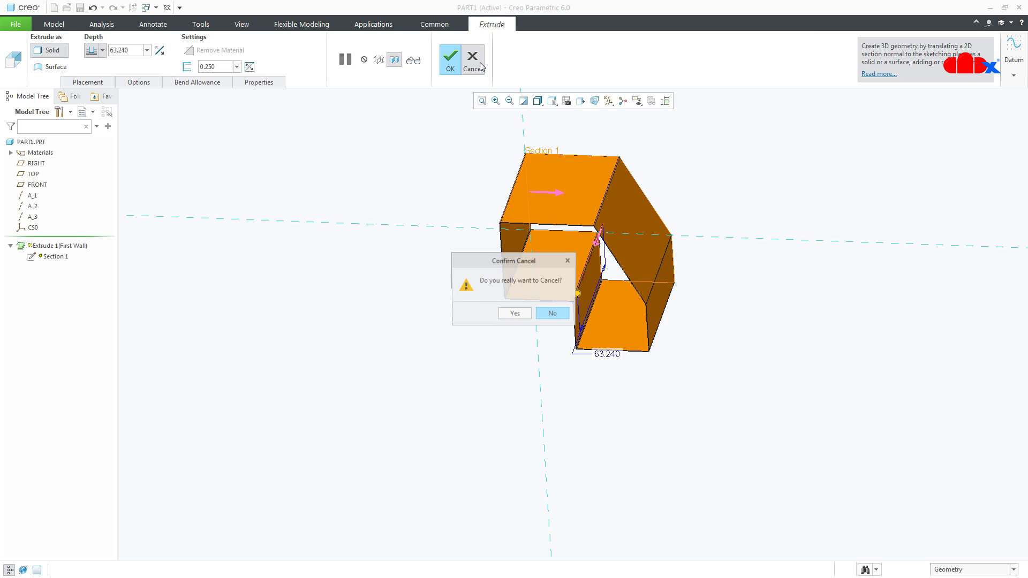
left_click(514, 315)
Start a planar wall on the TOP plane and sketch an origin-centred rectangle about 55.4 high.
left_click(318, 52)
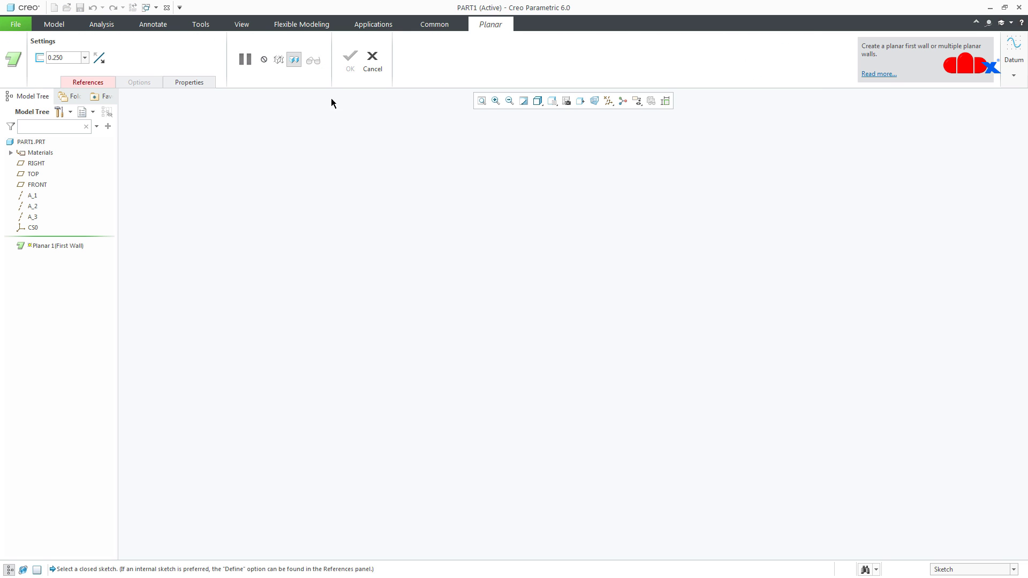
left_click(33, 175)
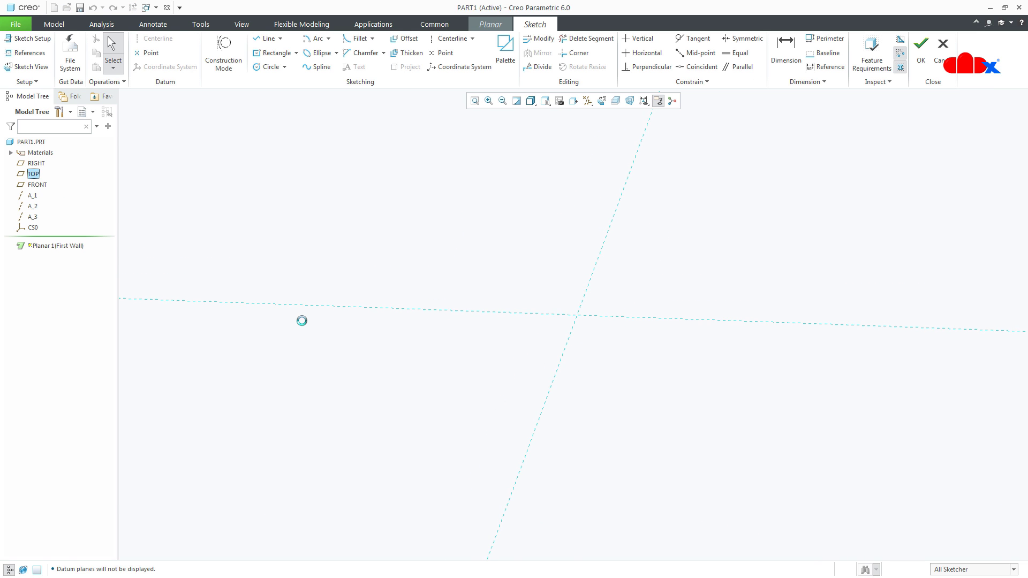
left_click(273, 52)
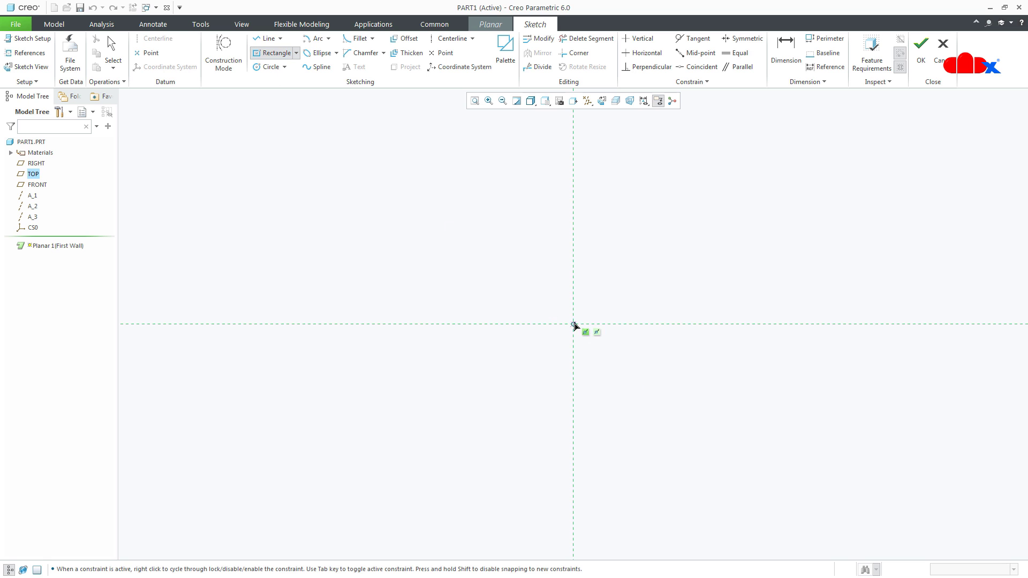
left_click(573, 324)
left_click(695, 406)
Set the rectangle's width to 100 and its height to 50.
double_click(550, 389)
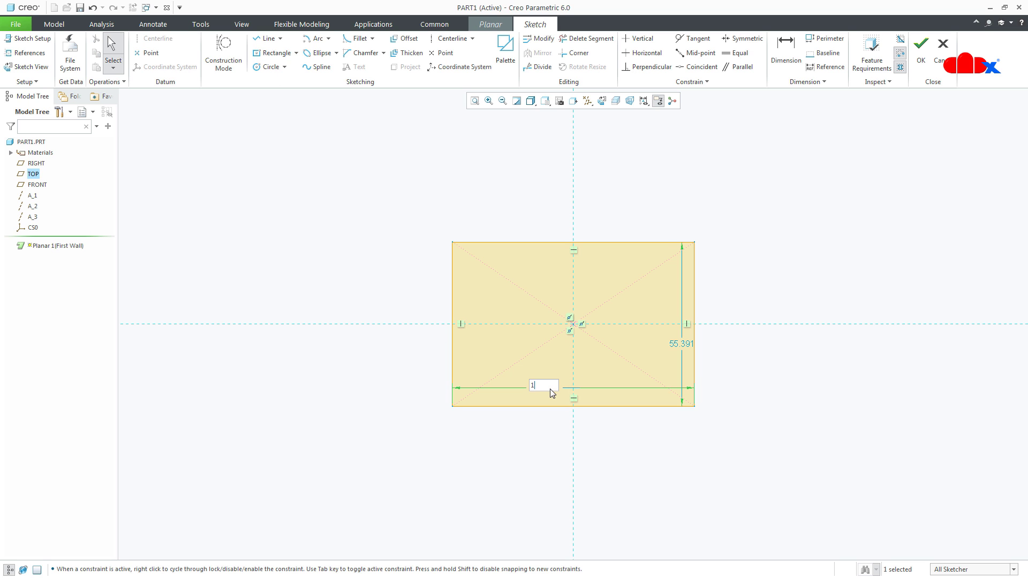
type("100")
key("Return")
double_click(713, 344)
type("50")
key("Return")
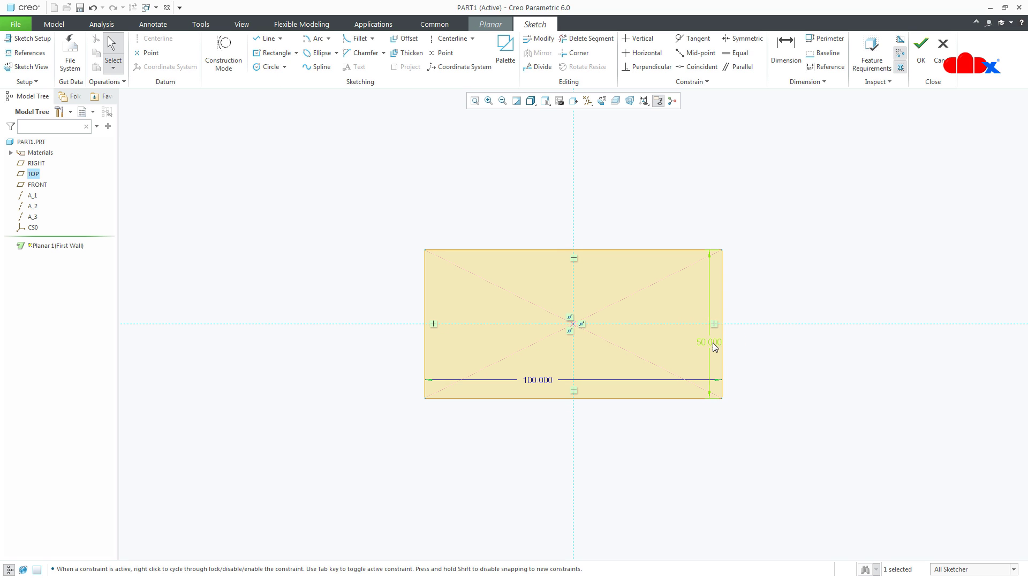
Finish the rectangle sketch and complete the planar wall with a thickness of 0.5.
left_click(922, 51)
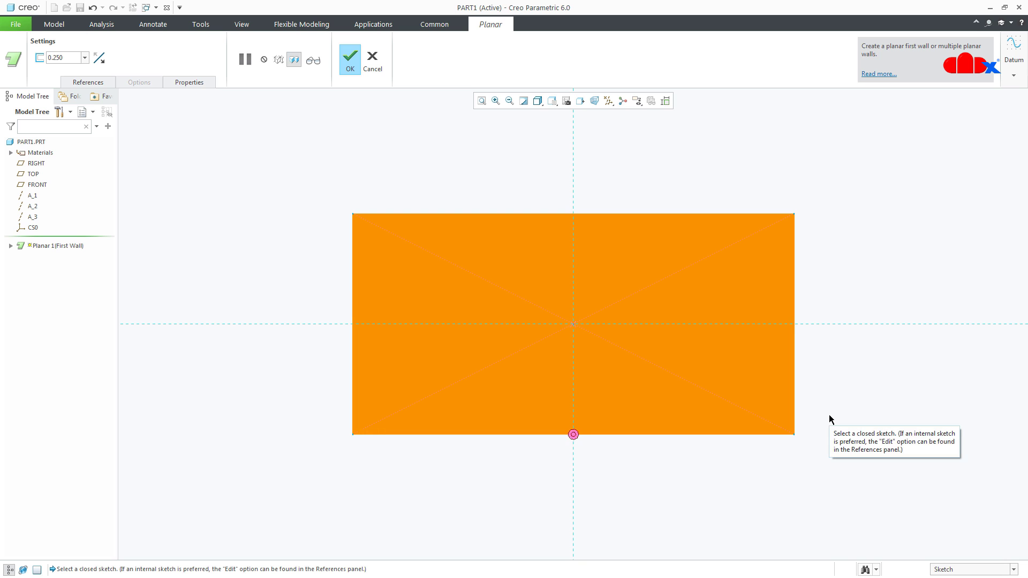
double_click(63, 57)
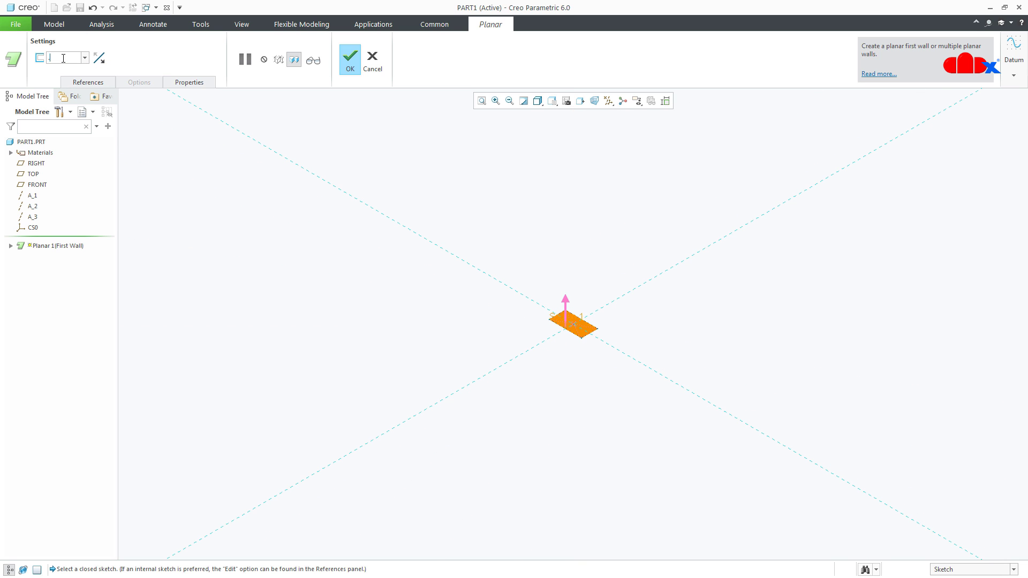
type("0.5")
left_click(350, 59)
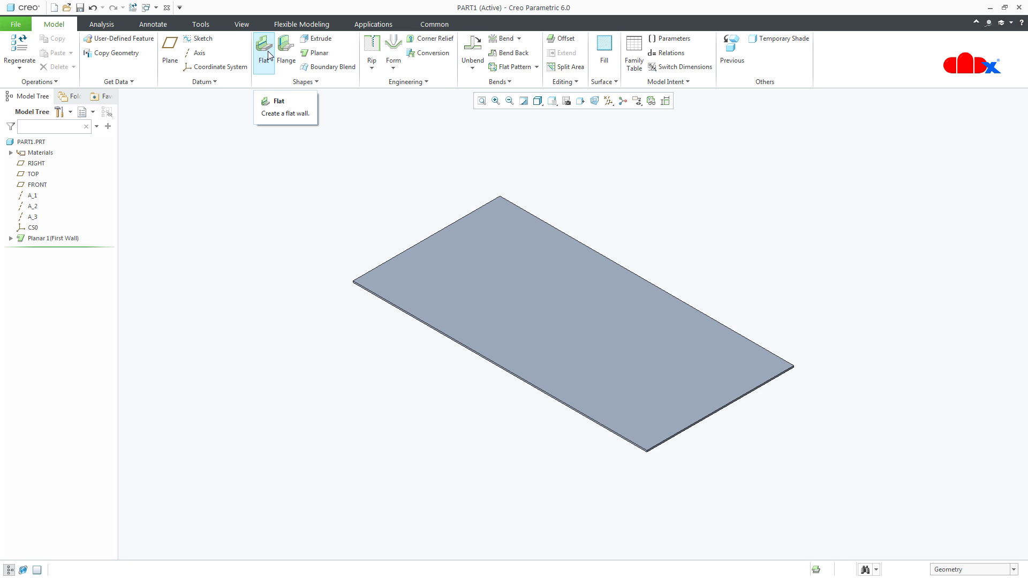
Start an extruded cut on the planar wall's upper face and sketch a circle on its lengthwise centreline, towards one short end.
left_click(321, 38)
left_click(465, 281)
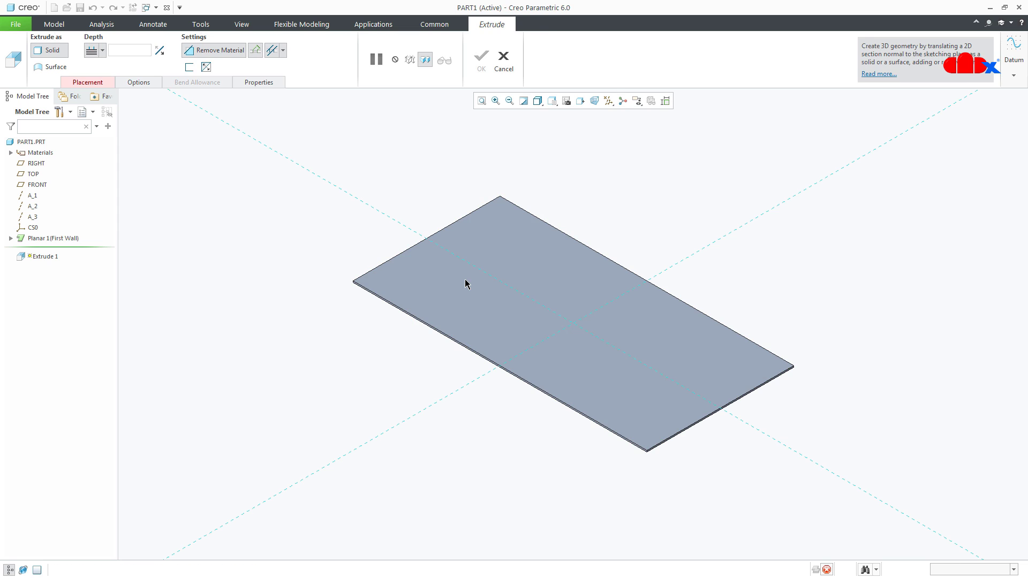
left_click(267, 67)
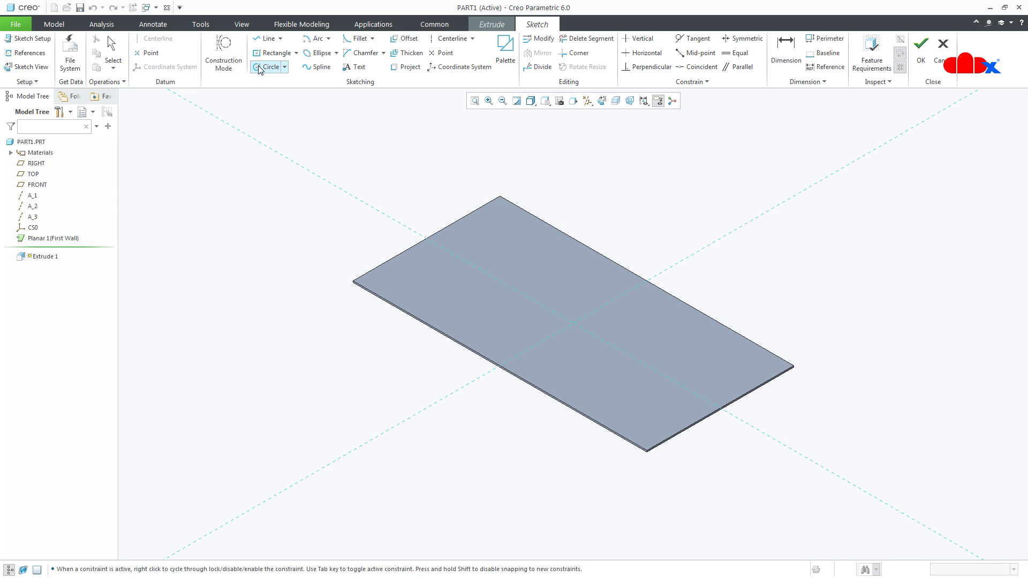
left_click(500, 278)
left_click(515, 316)
middle_click(514, 316)
left_click(921, 60)
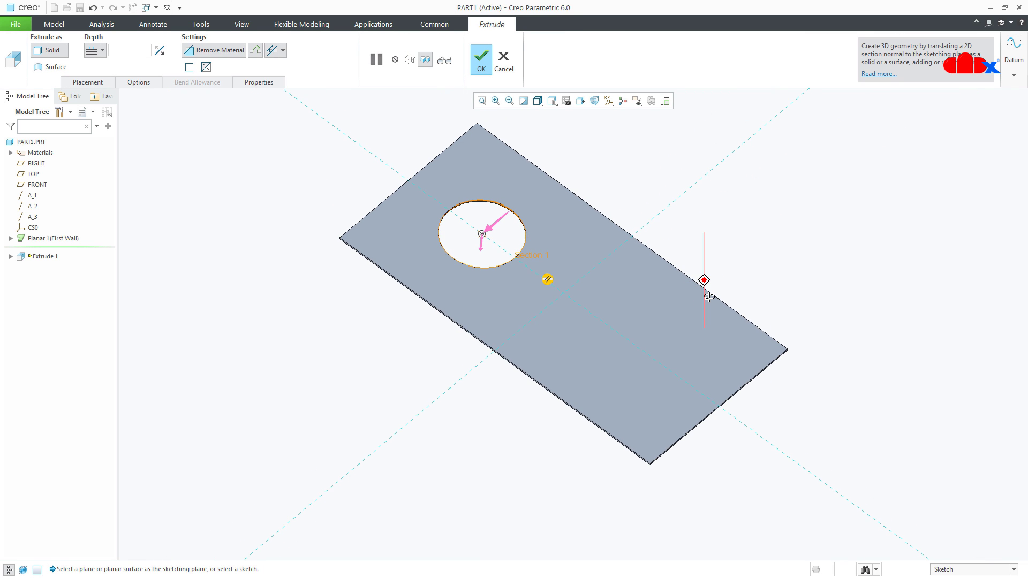
middle_click_drag(708, 297, 713, 297)
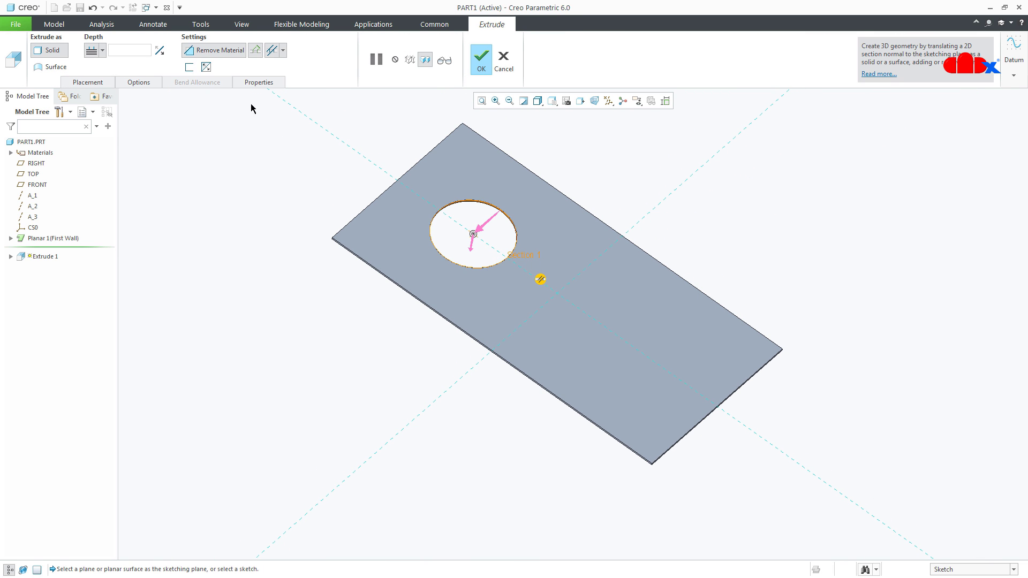
Turn off Remove Material to inspect the circle as extruded material, and switch the extrusion back to a cut.
left_click(218, 52)
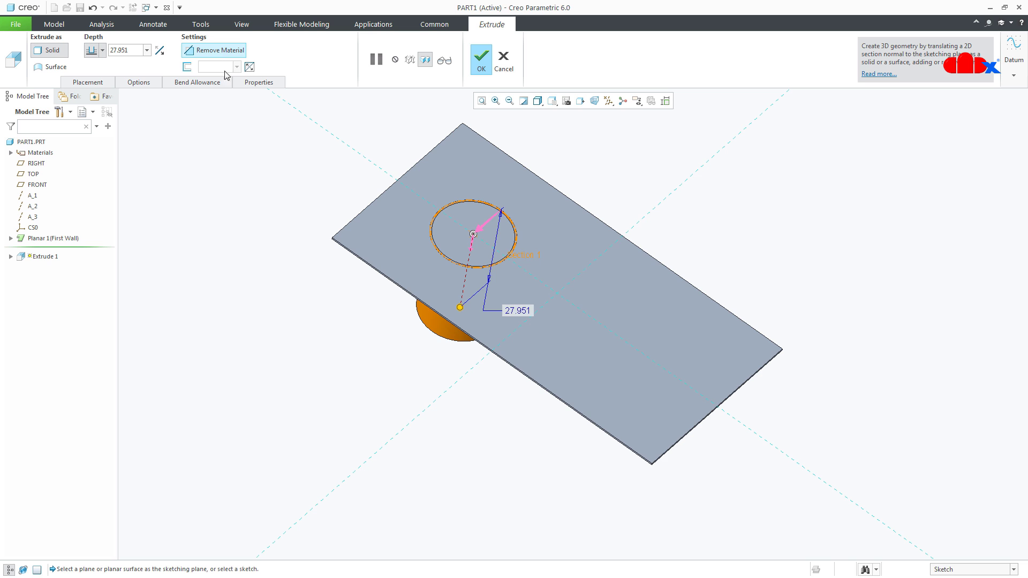
middle_click_drag(510, 360, 386, 515)
left_click(214, 51)
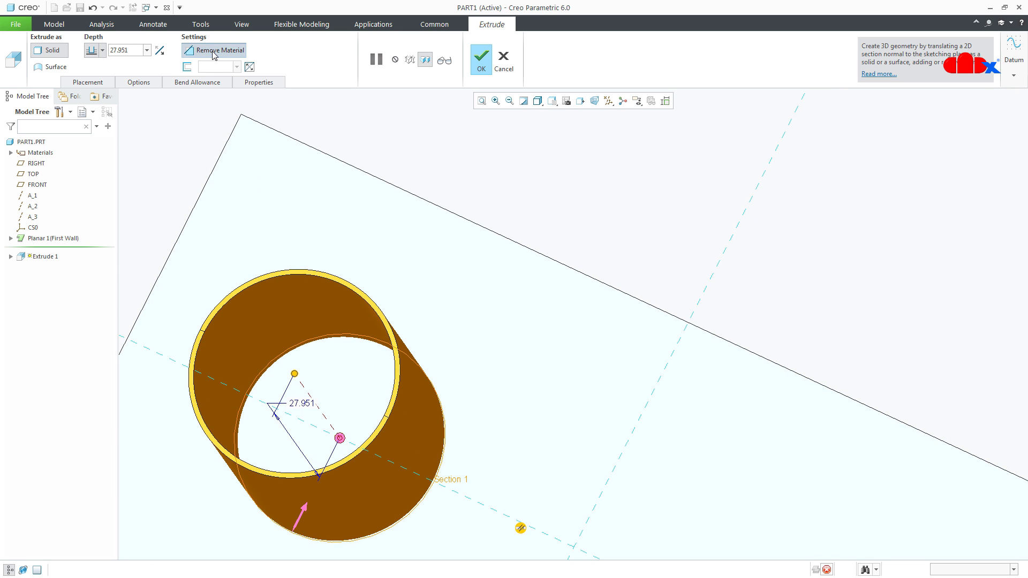
middle_click_drag(483, 368, 450, 535)
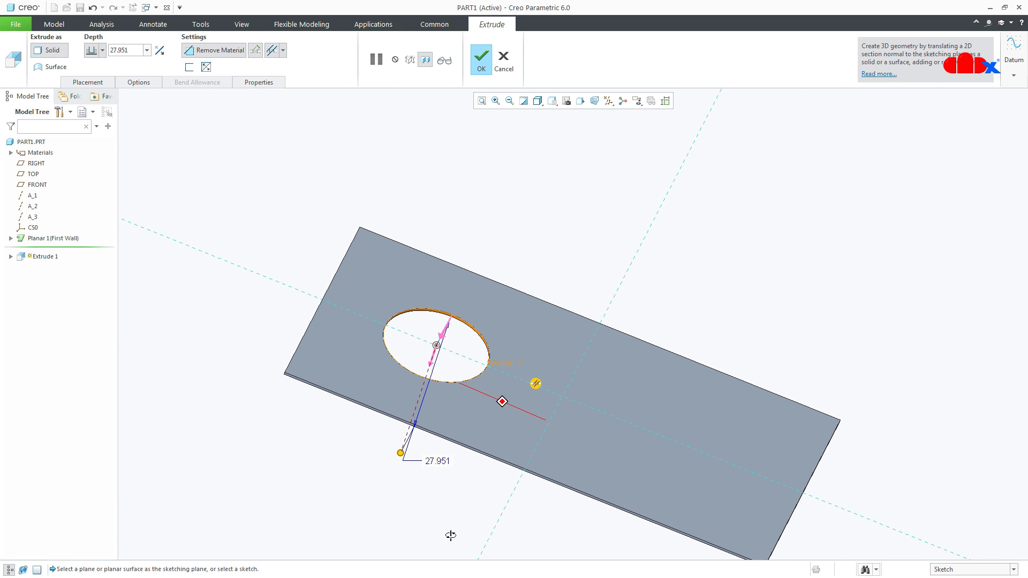
Complete the circular cut through the planar wall and return the model to its default orientation.
left_click(481, 58)
key("ctrl+d")
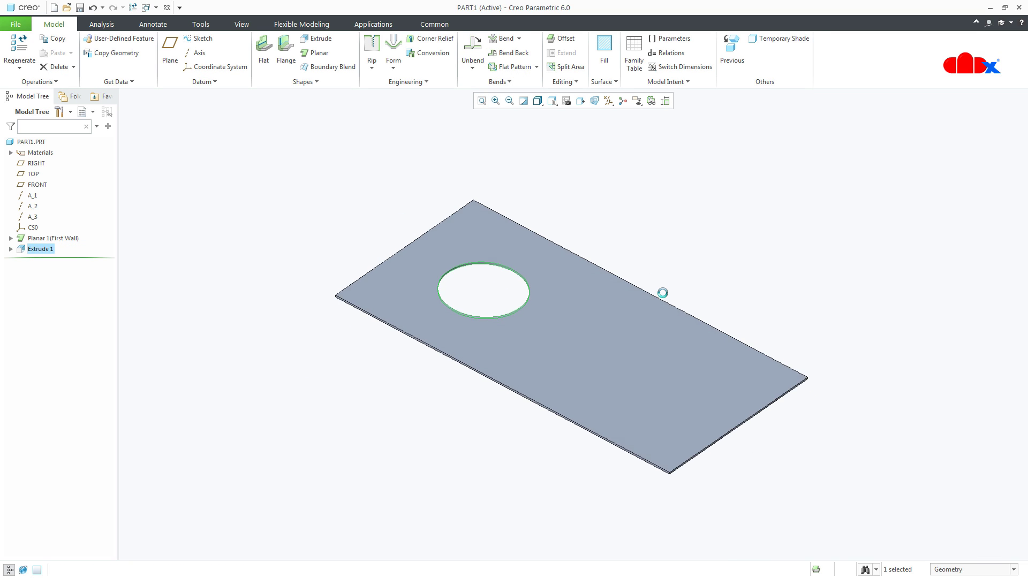
left_click(680, 283)
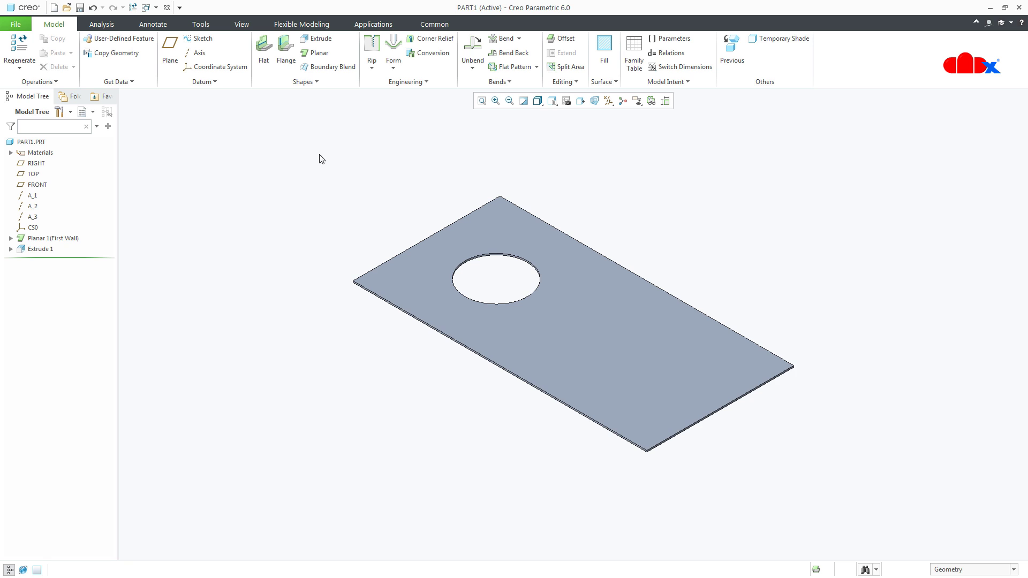
Add a flange along the plate's front long edge, pulling its ends in by about 9.69 and 11.81.
left_click(286, 47)
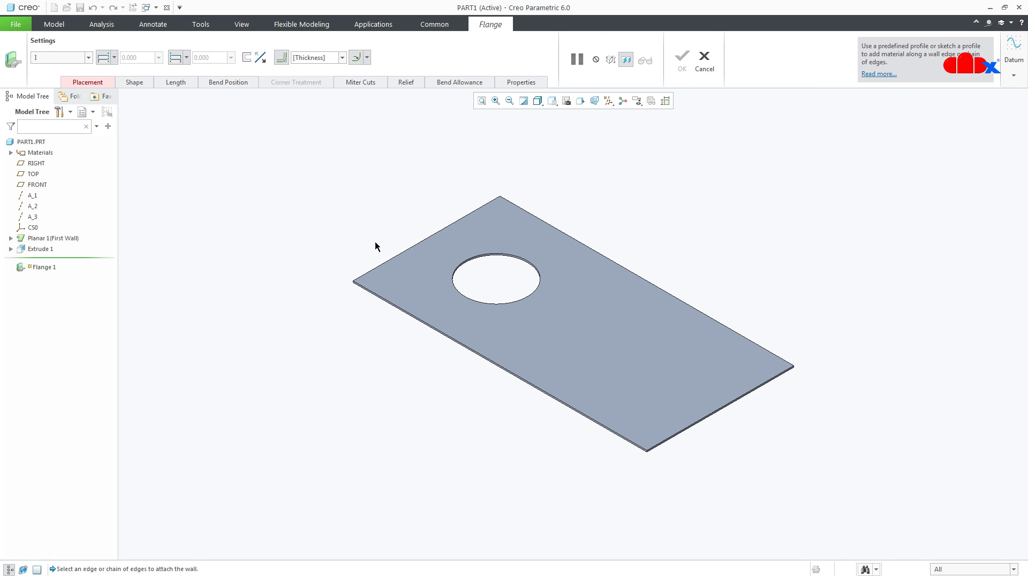
left_click(409, 316)
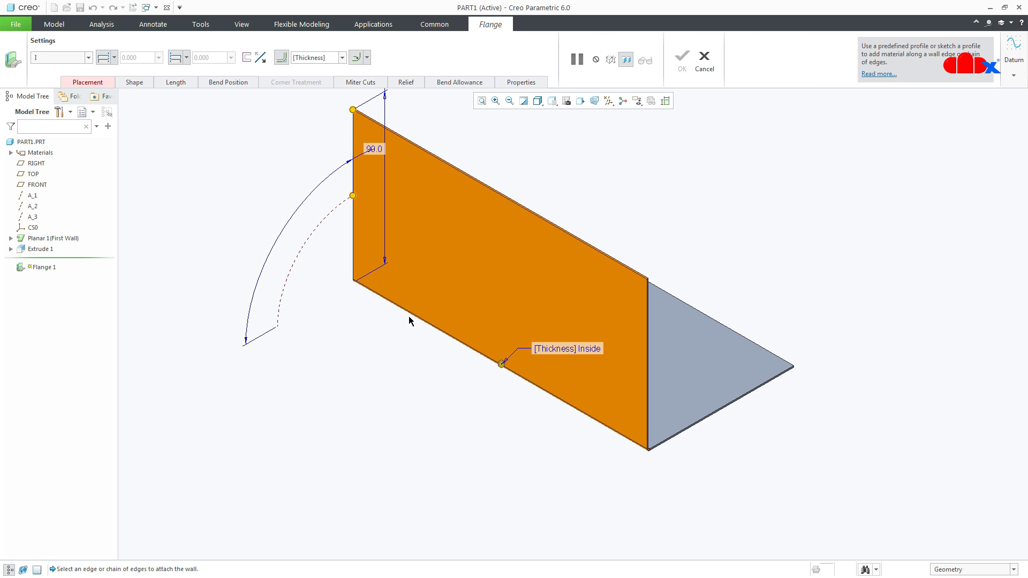
left_click_drag(353, 283, 381, 299)
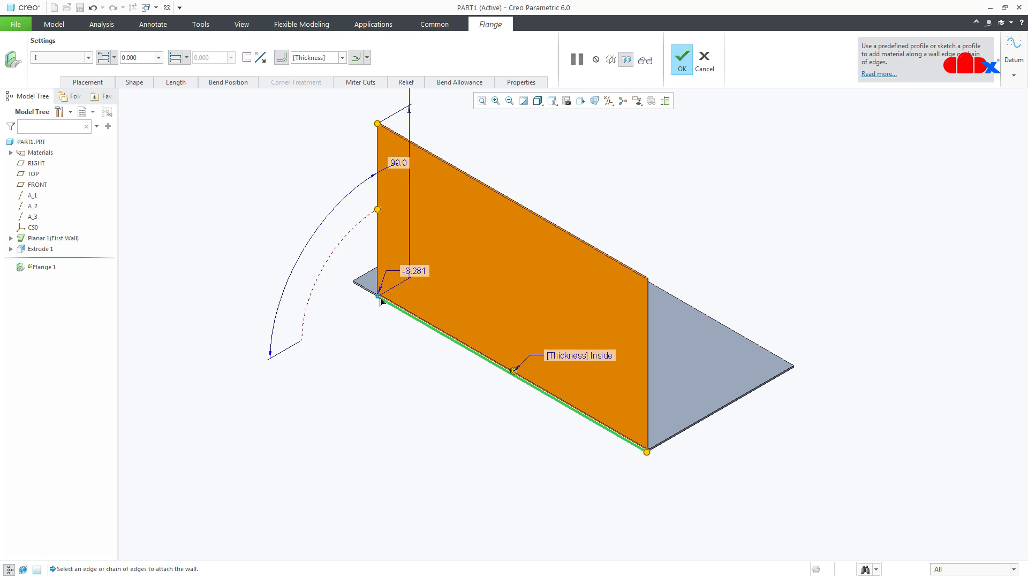
left_click_drag(647, 452, 612, 431)
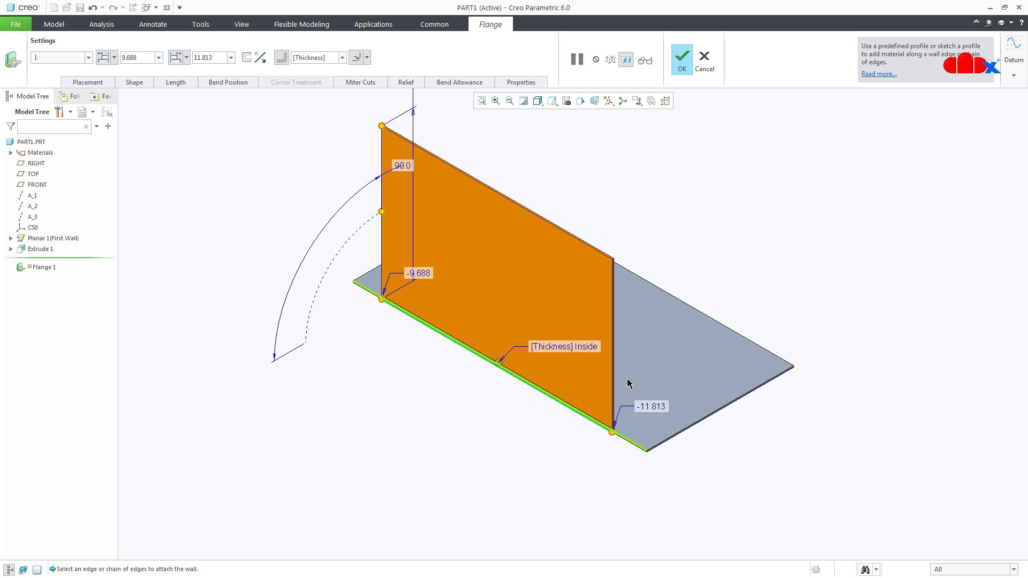
left_click(682, 63)
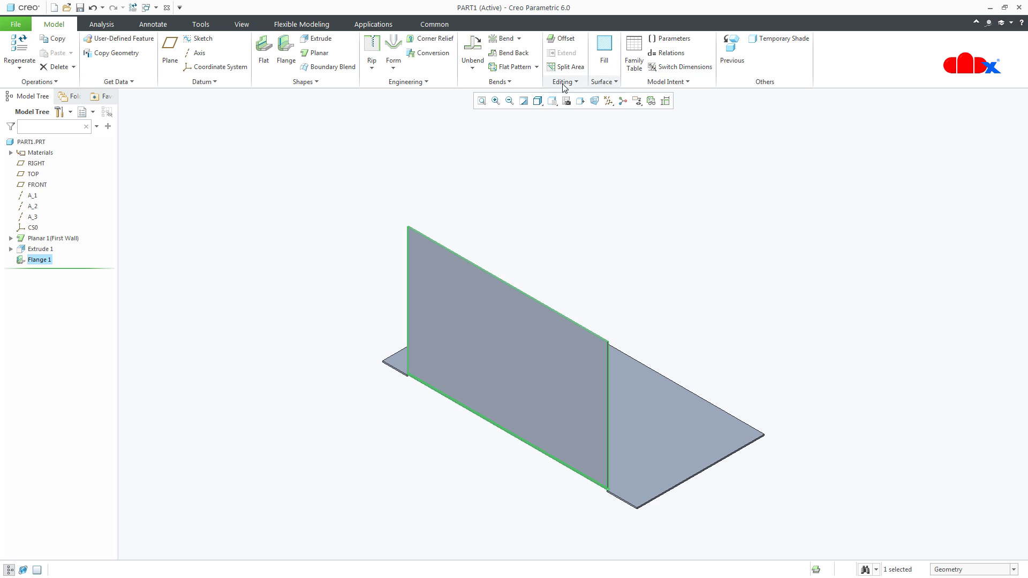
Add a rectangular 90° flat wall on the plate's short end edge, pulling its sides in by about 7.88 and 6.
left_click(266, 58)
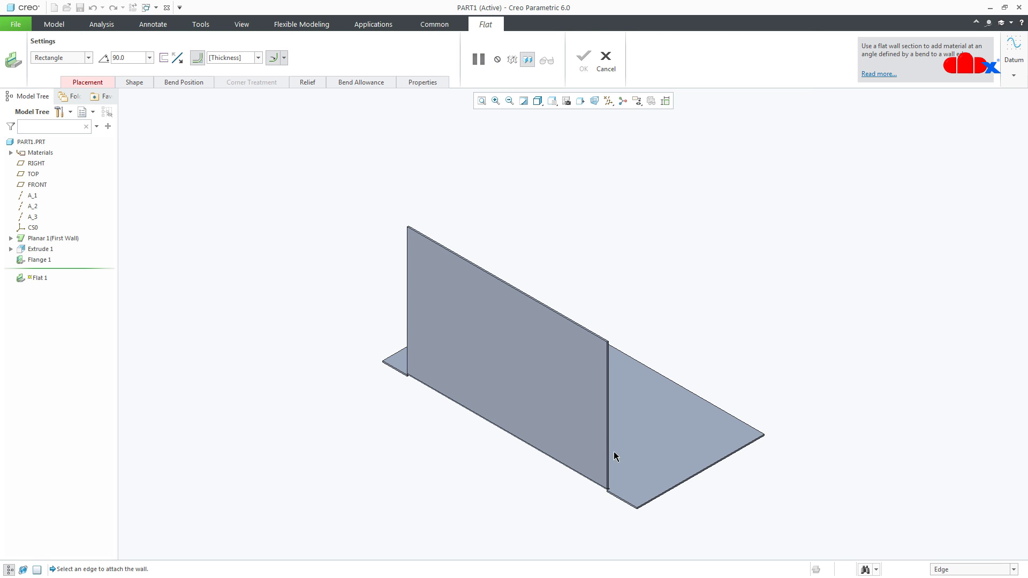
left_click(684, 487)
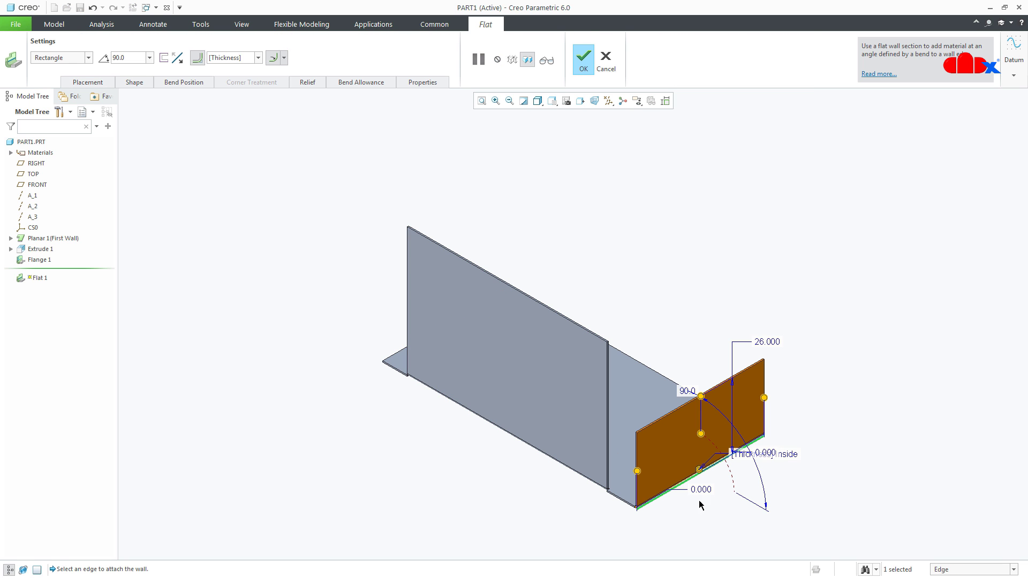
middle_click_drag(652, 512, 664, 541)
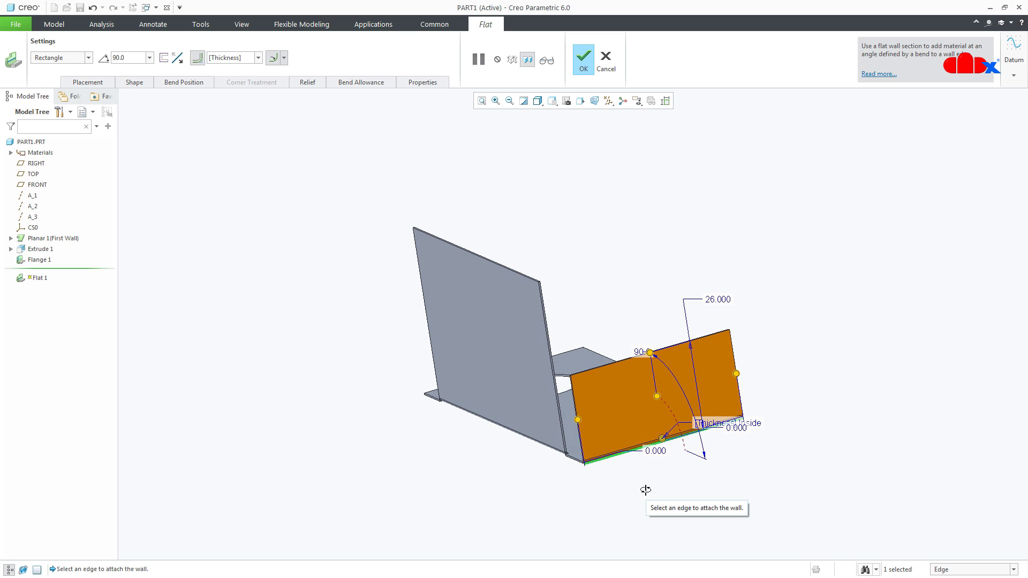
left_click_drag(585, 424, 604, 415)
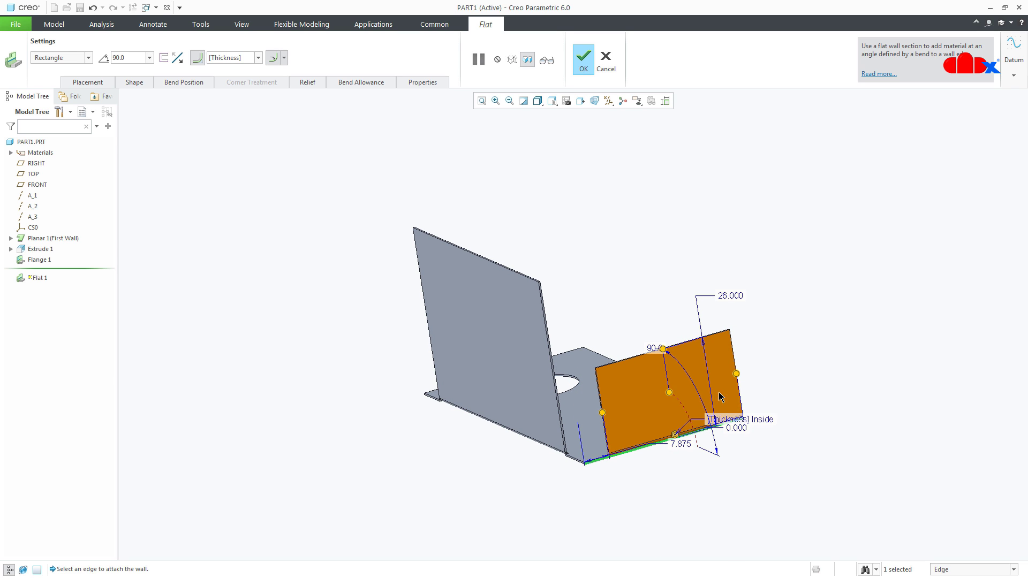
left_click_drag(740, 377, 722, 382)
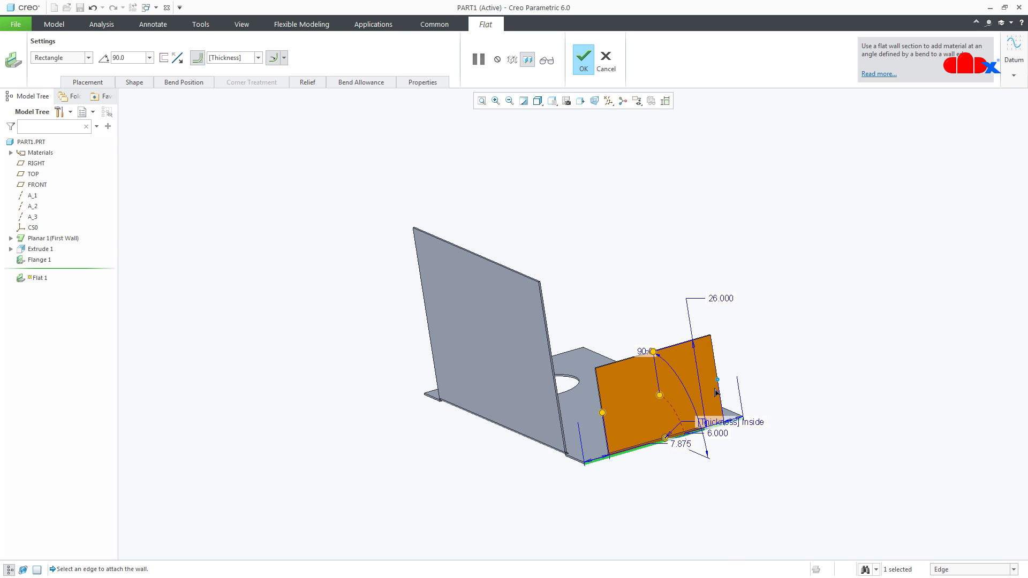
middle_click_drag(668, 497, 719, 506)
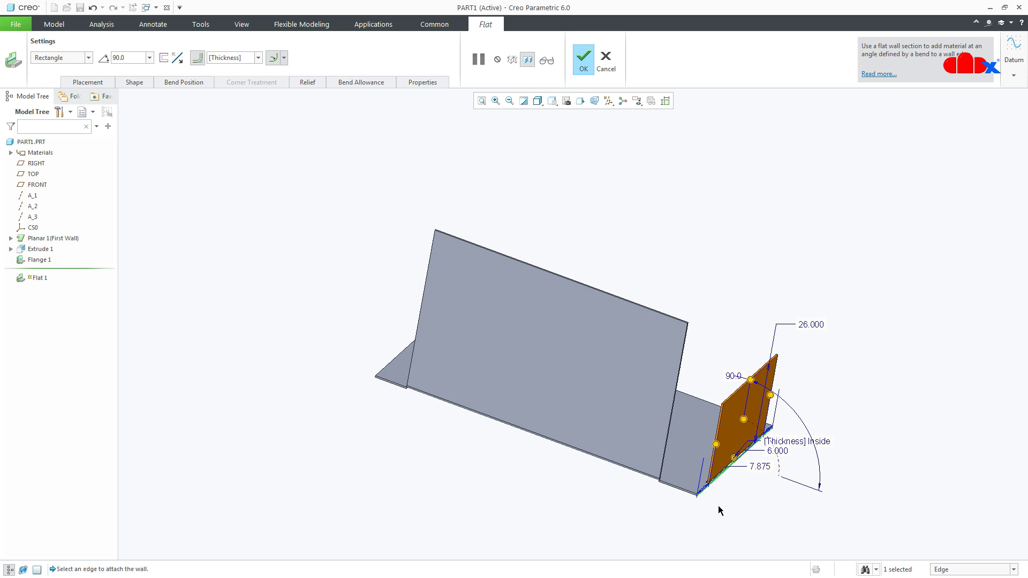
left_click(583, 69)
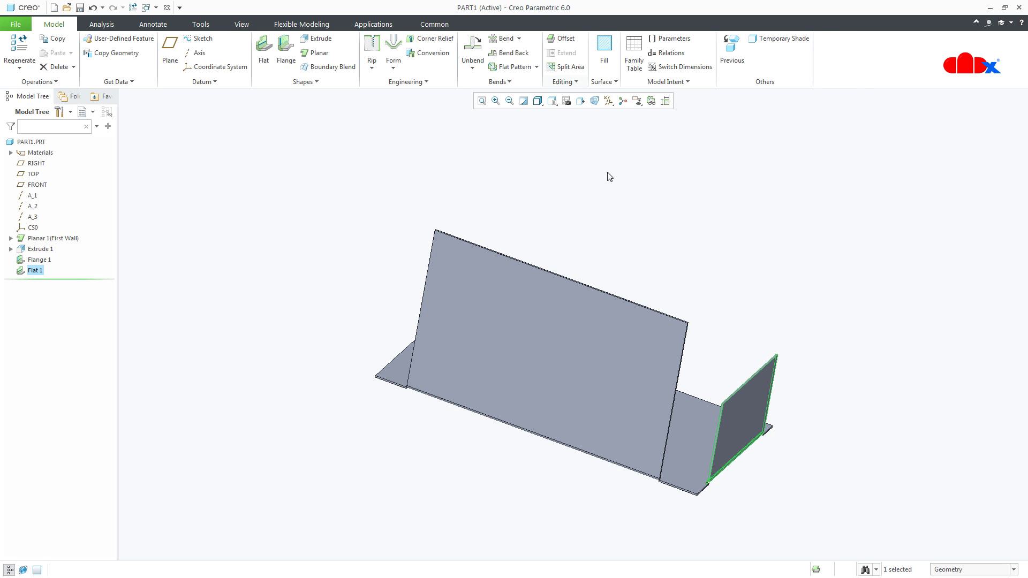
Redefine the flange wall on the long edge and open its profile sketch.
middle_click_drag(615, 220, 521, 488)
scroll(601, 530, "up", 5)
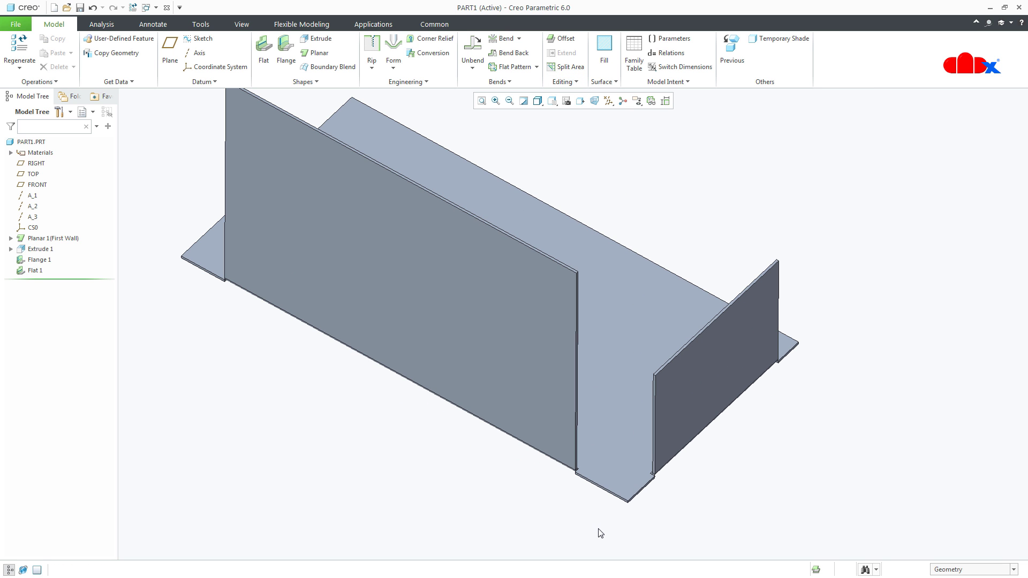
scroll(596, 519, "down", 2)
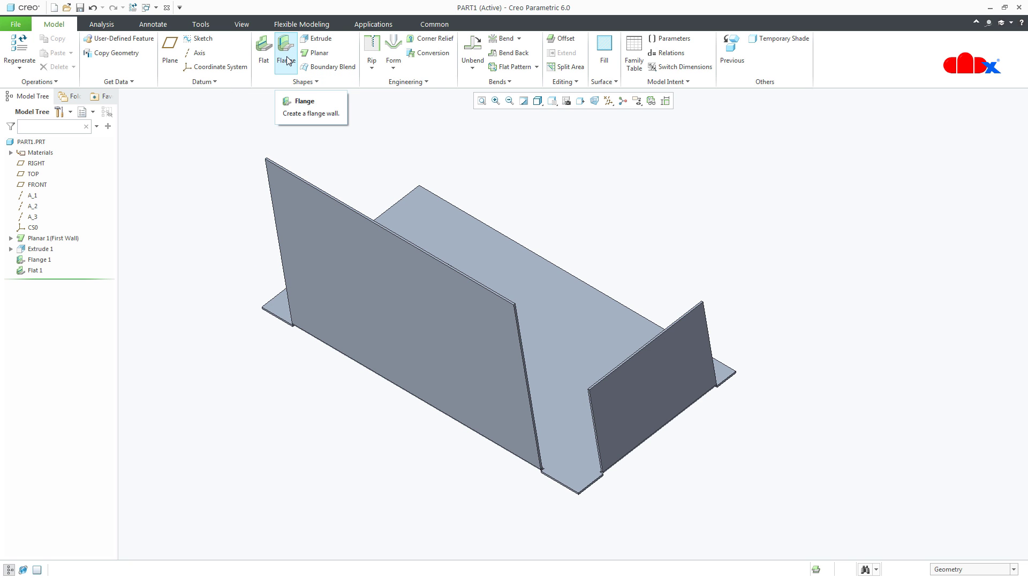
left_click(300, 200)
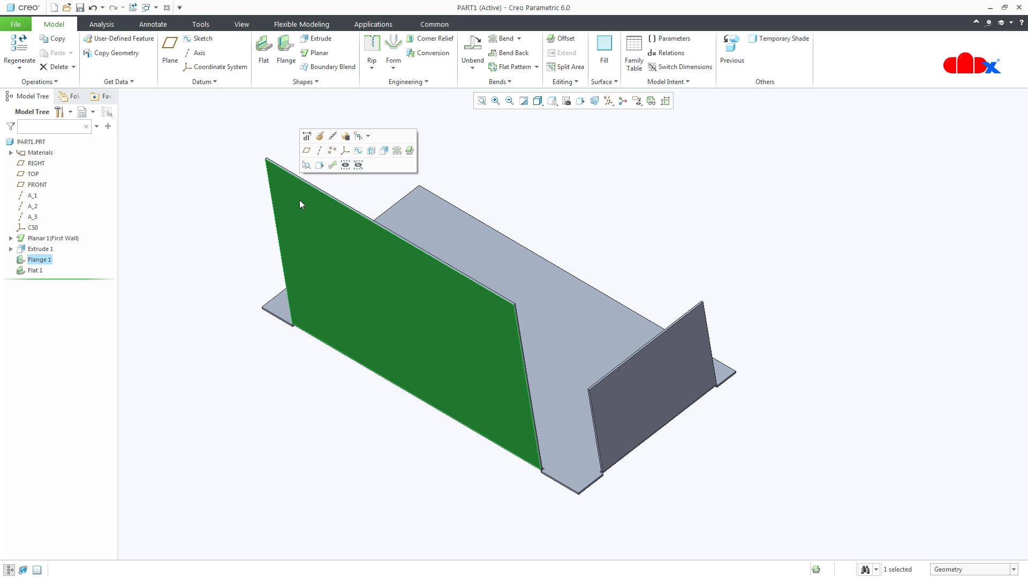
left_click(319, 151)
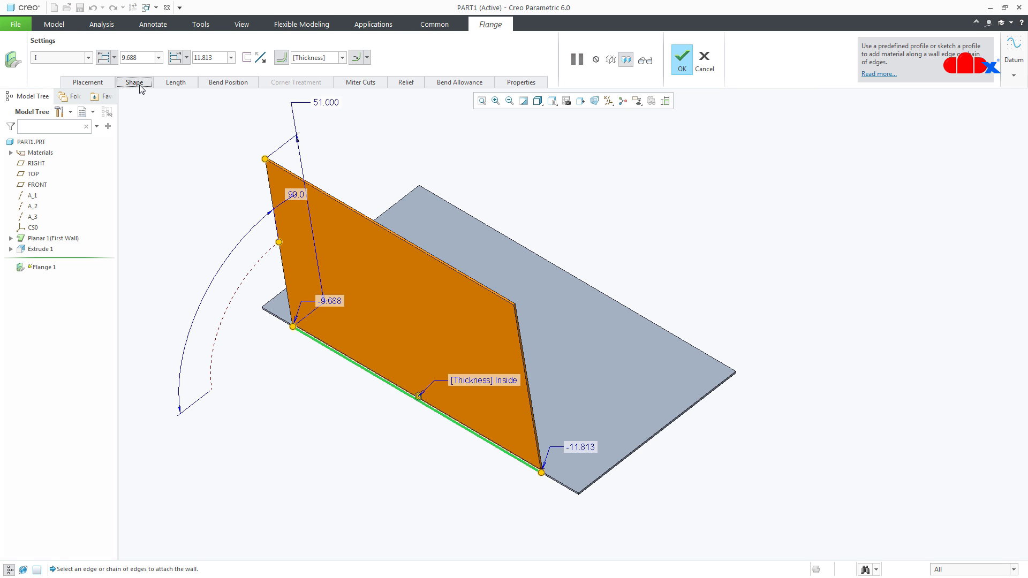
key("ctrl+d")
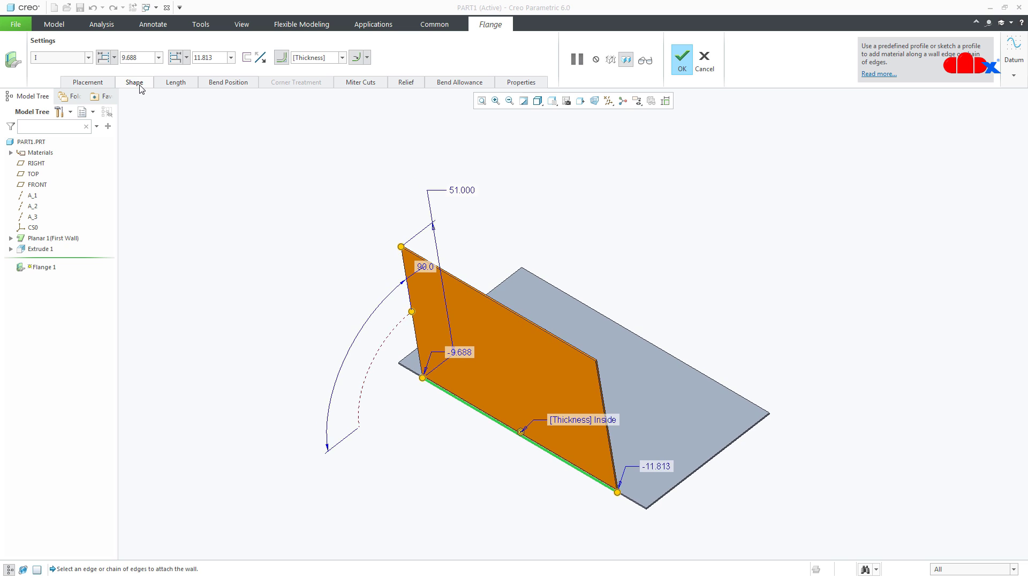
left_click(134, 83)
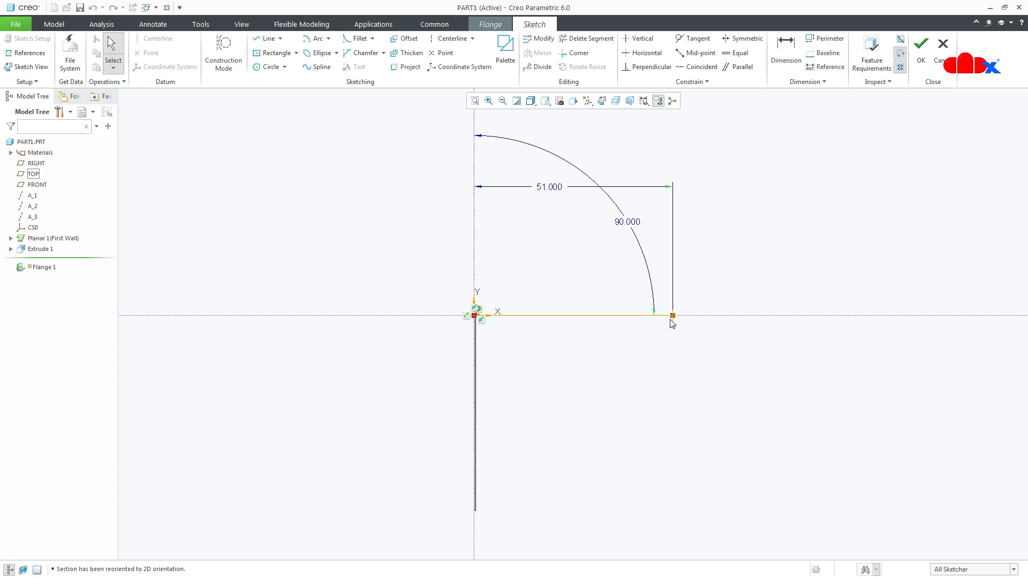
Extend the flange profile from its free end with a perpendicular line about 19.15 long and a tangent semicircle of about 12.85 radius.
left_click(263, 38)
left_click(673, 315)
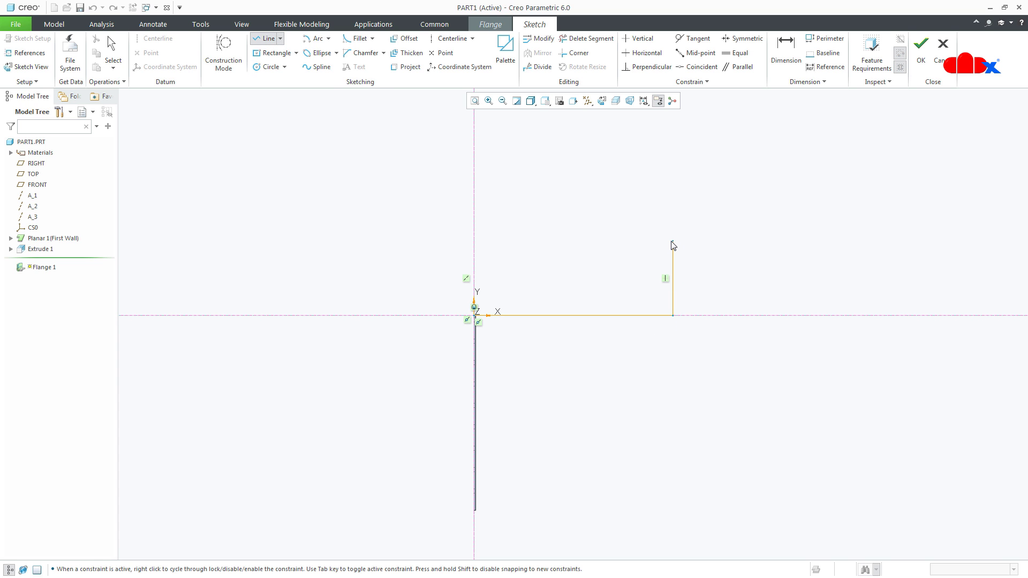
left_click(673, 242)
left_click(328, 39)
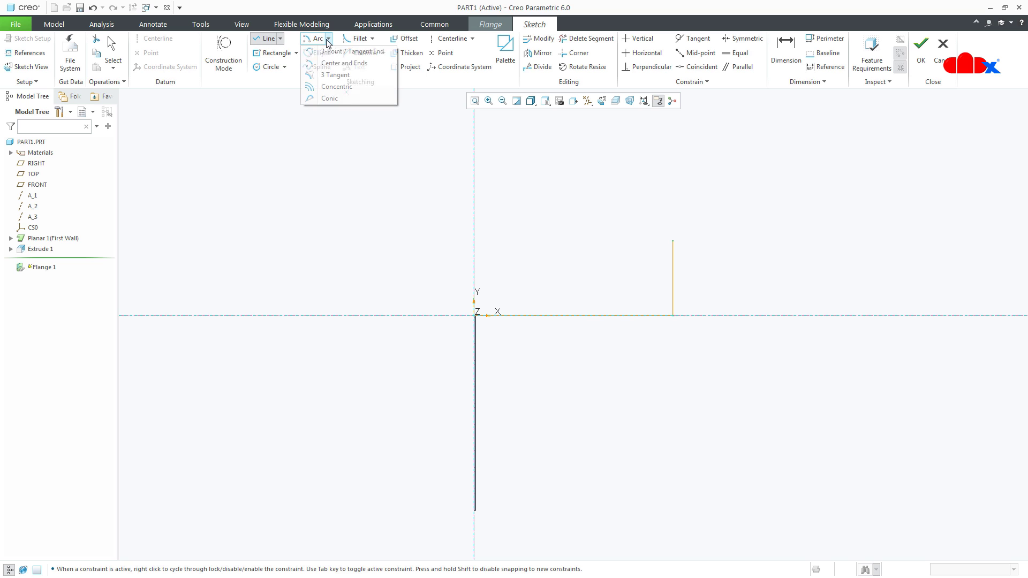
left_click(348, 52)
left_click(673, 242)
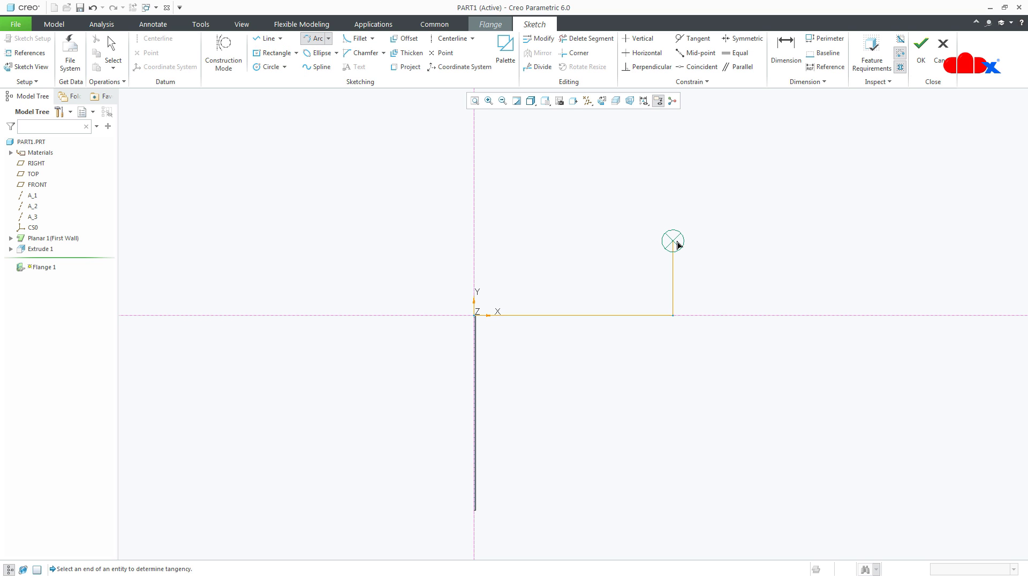
left_click(774, 252)
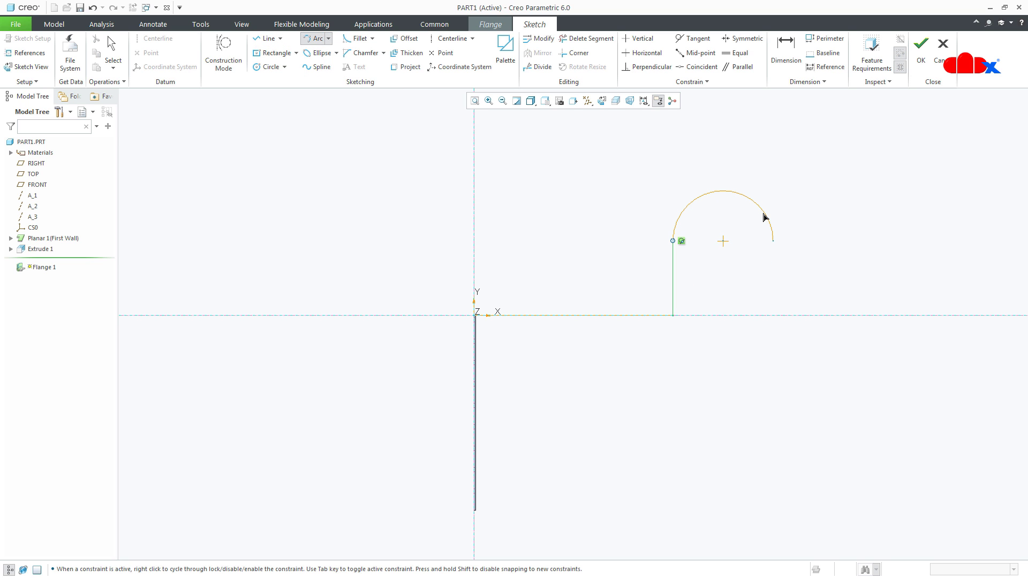
left_click(766, 217)
middle_click(771, 261)
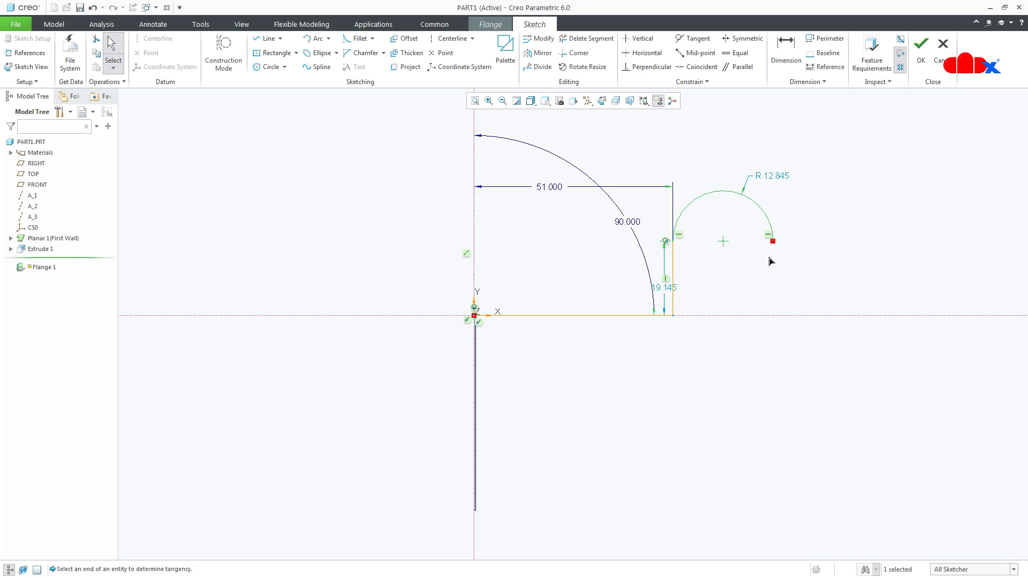
Draw a tangent line from the arc's open end back to the horizontal reference and complete the redefined flange.
right_click(772, 261)
left_click(792, 278)
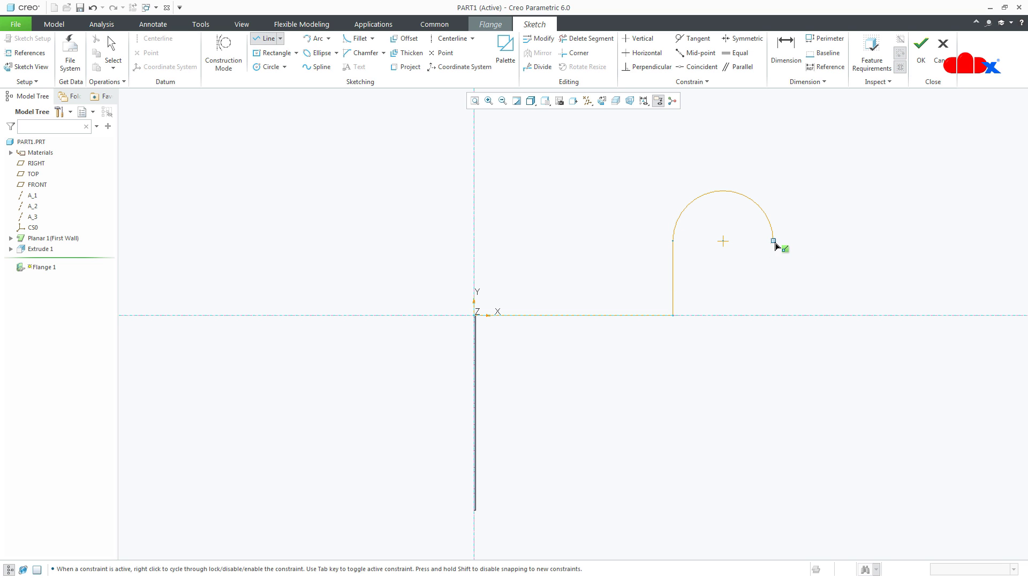
left_click(773, 241)
left_click(775, 317)
middle_click(783, 343)
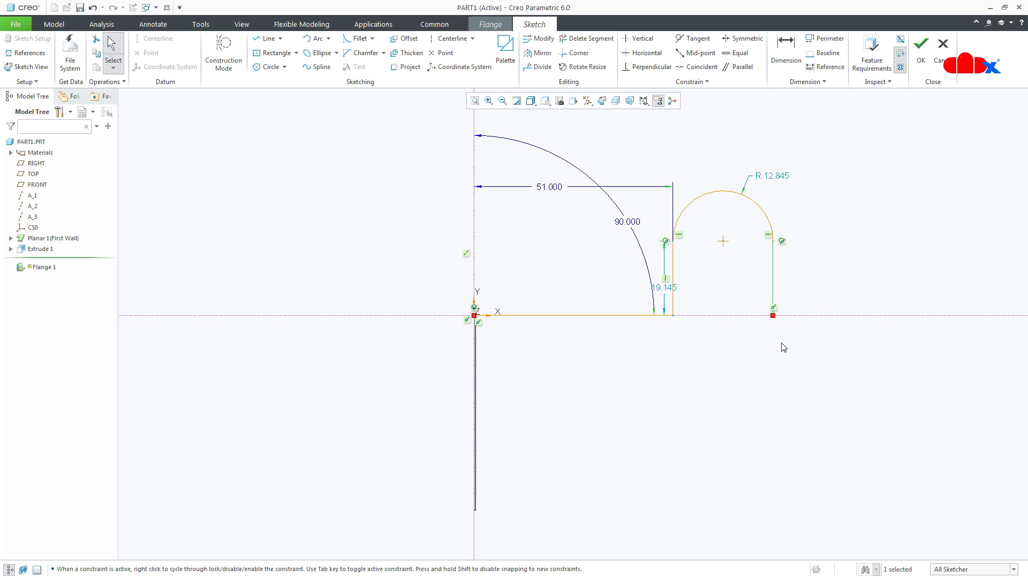
left_click(921, 49)
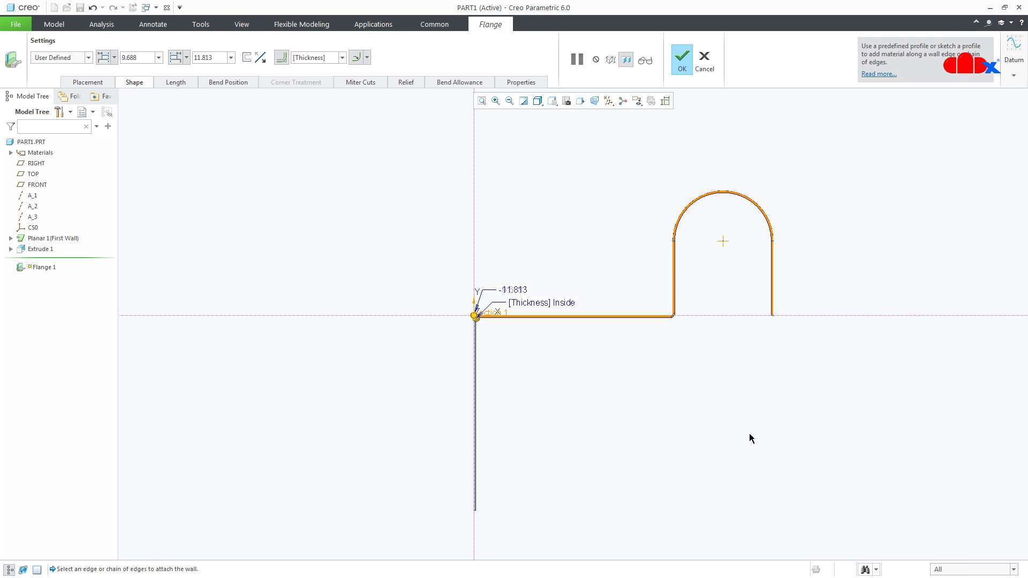
middle_click_drag(724, 434, 643, 489)
scroll(640, 488, "down", 3)
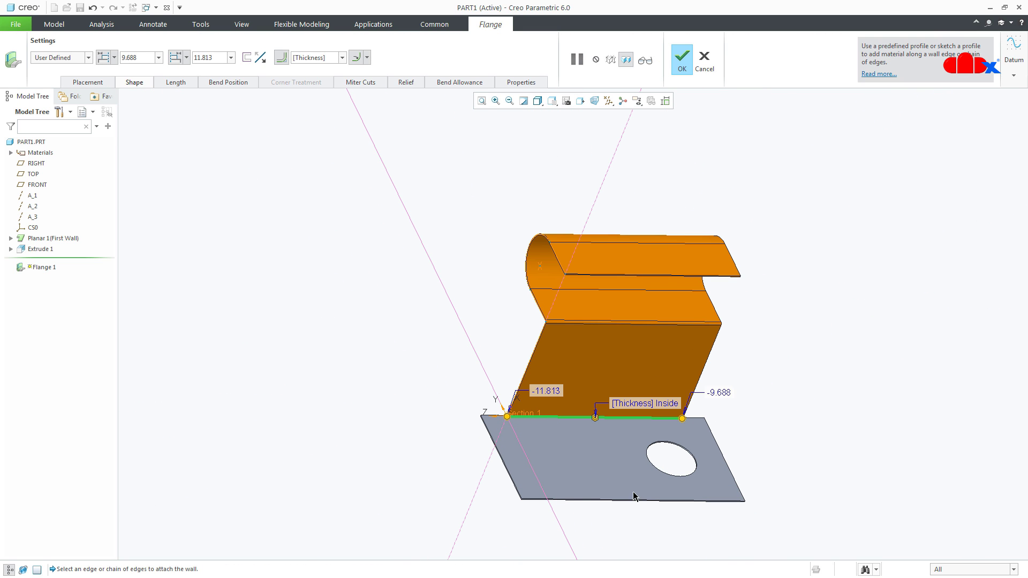
middle_click(750, 451)
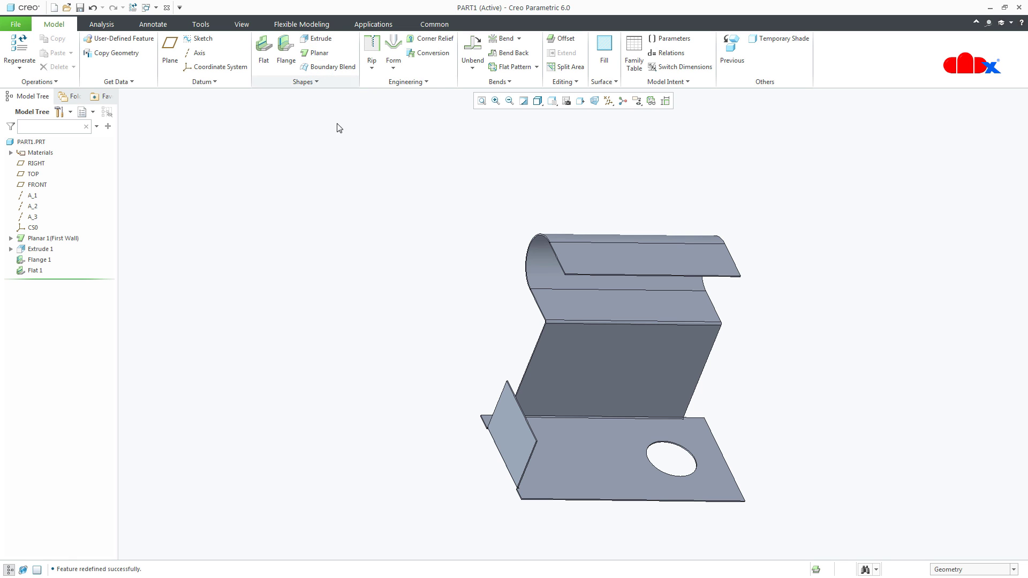
Redefine the flat wall on the short end edge and open its shape sketch.
left_click(515, 445)
left_click(534, 384)
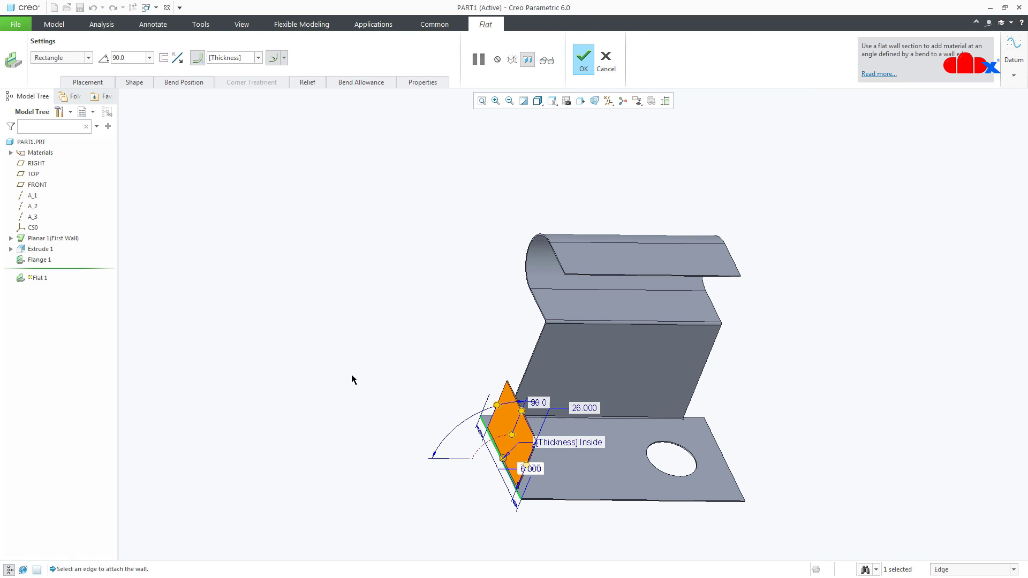
left_click(135, 83)
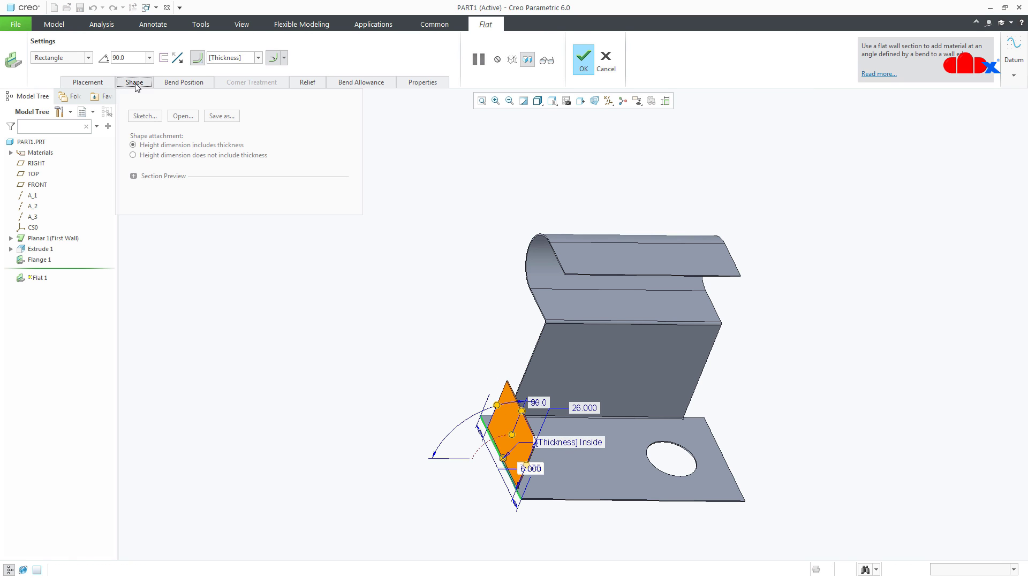
left_click(145, 115)
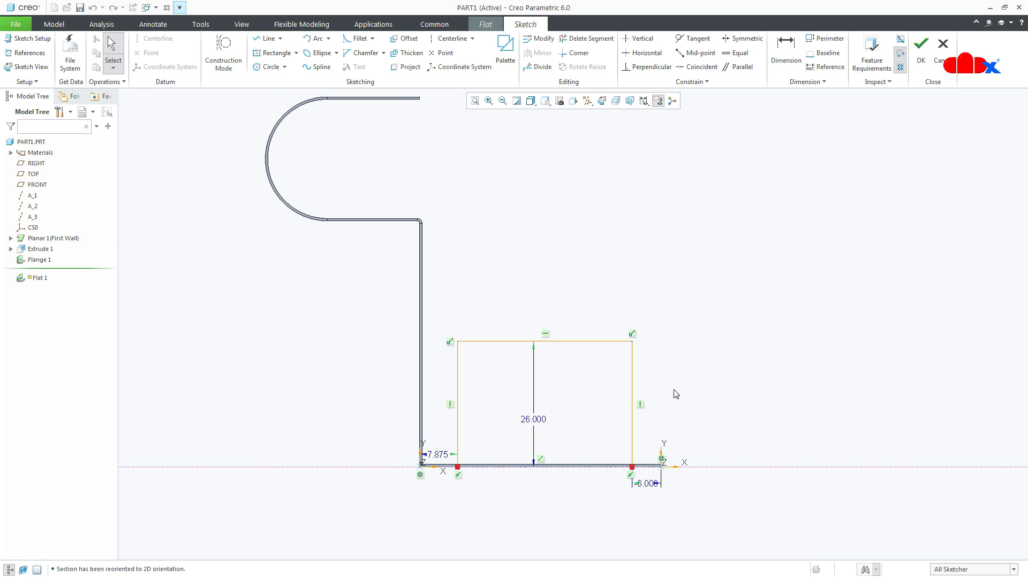
Add a sideways tab about 32.35 by 14.98 from the flat wall outline's upper corner and trim away the shared segment.
left_click(266, 38)
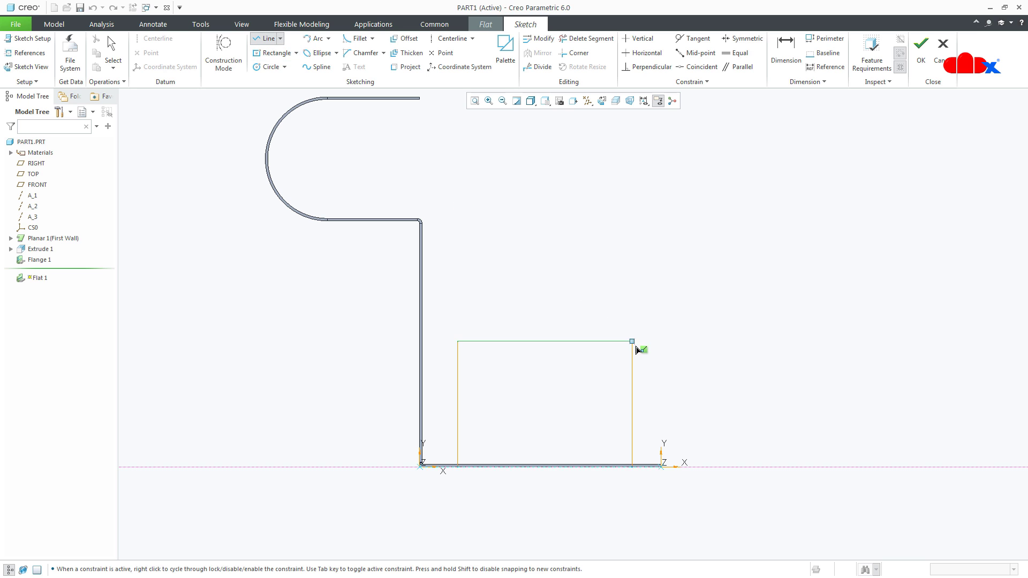
left_click(632, 341)
left_click(788, 414)
left_click(634, 415)
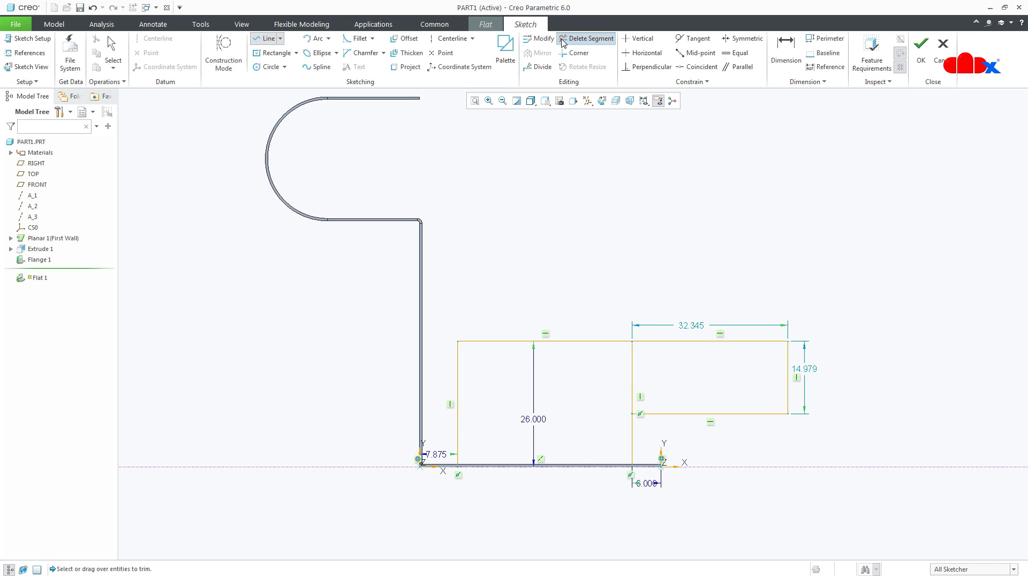
left_click(632, 377)
middle_click(771, 259)
Accept the modified shape sketch and complete the redefined flat wall.
left_click(923, 54)
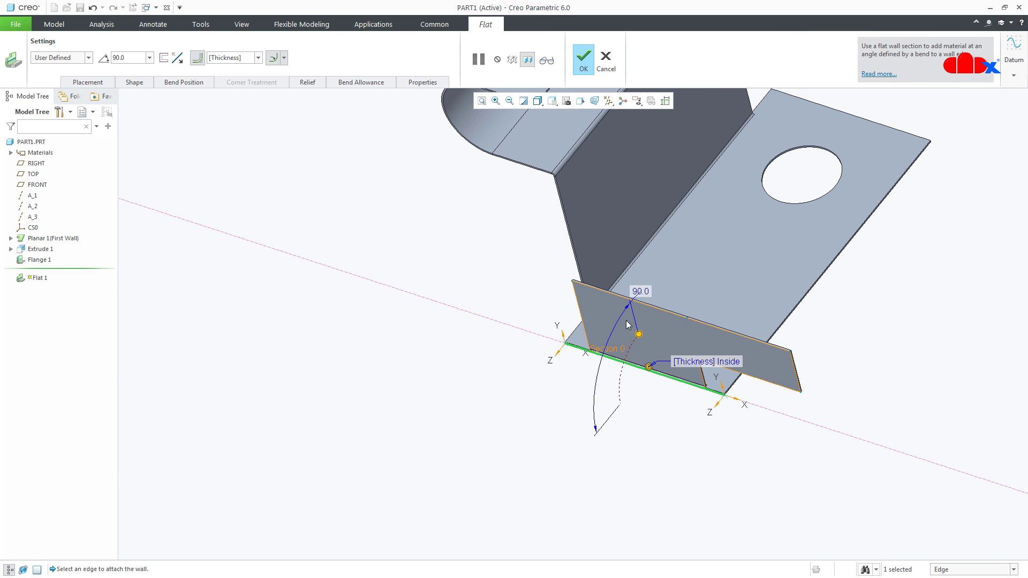
left_click(584, 65)
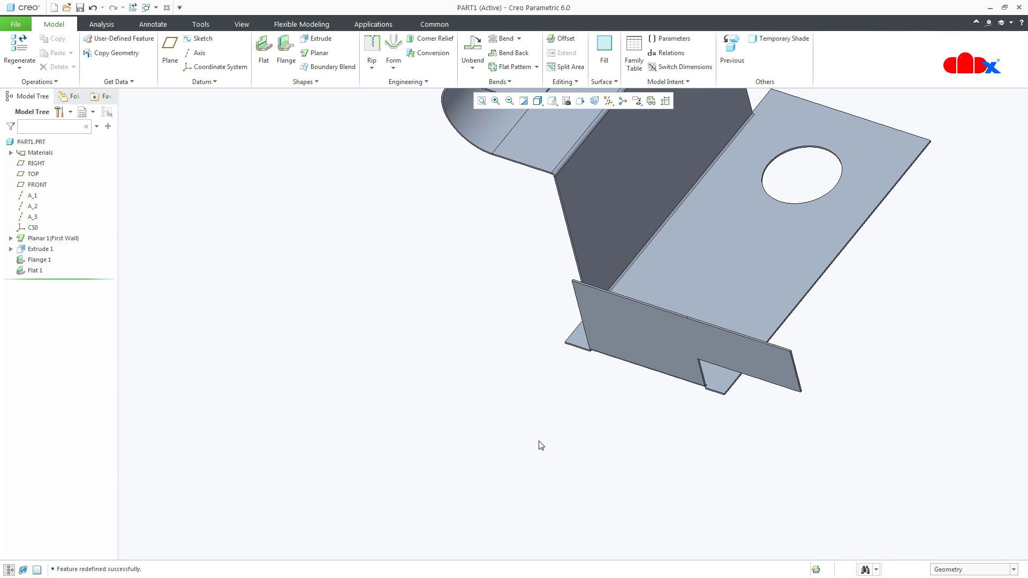
key("ctrl+d")
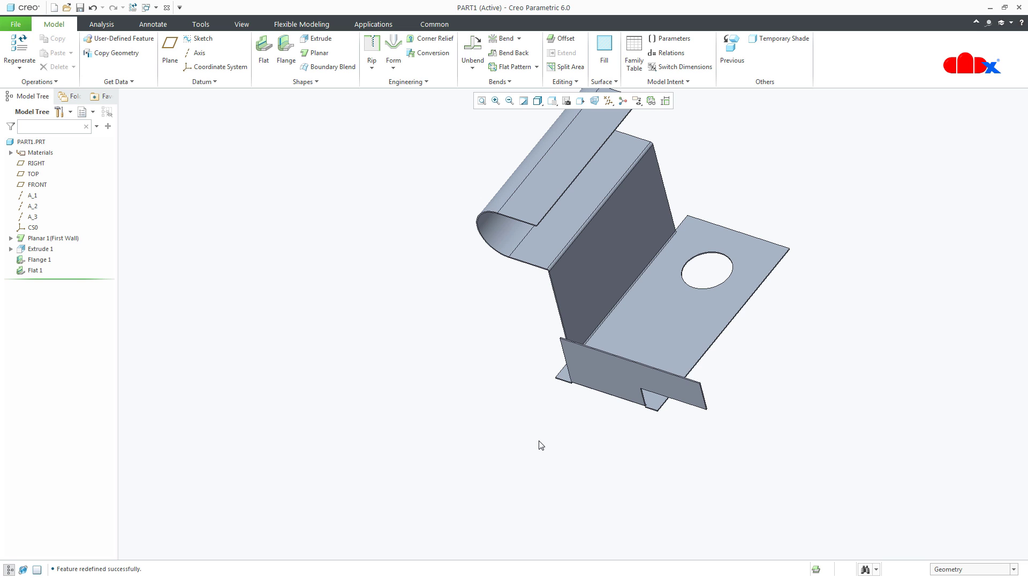
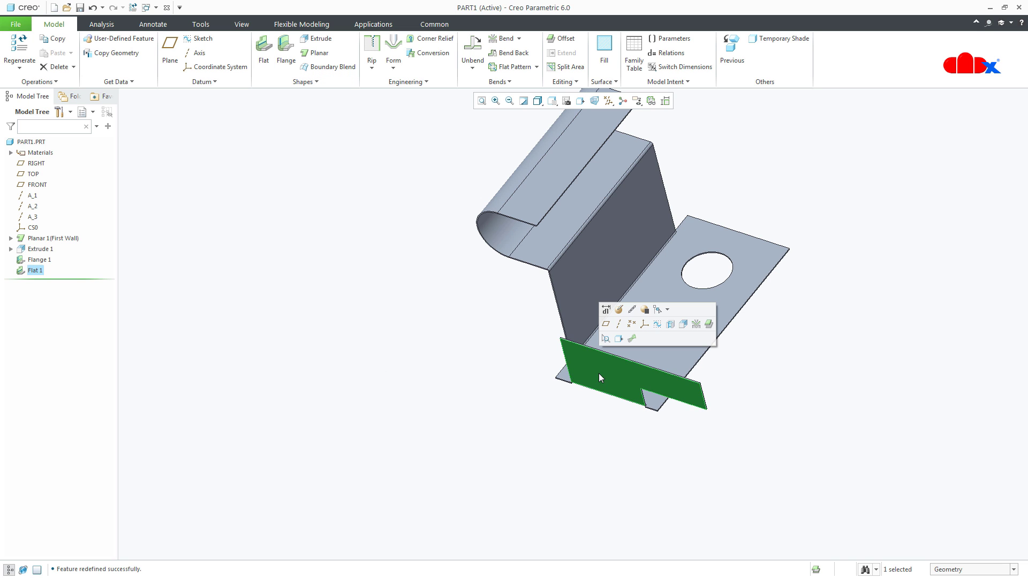
Redefine the flat wall again, trying the Rectangle shape and switching it to Trapezoid.
left_click(620, 309)
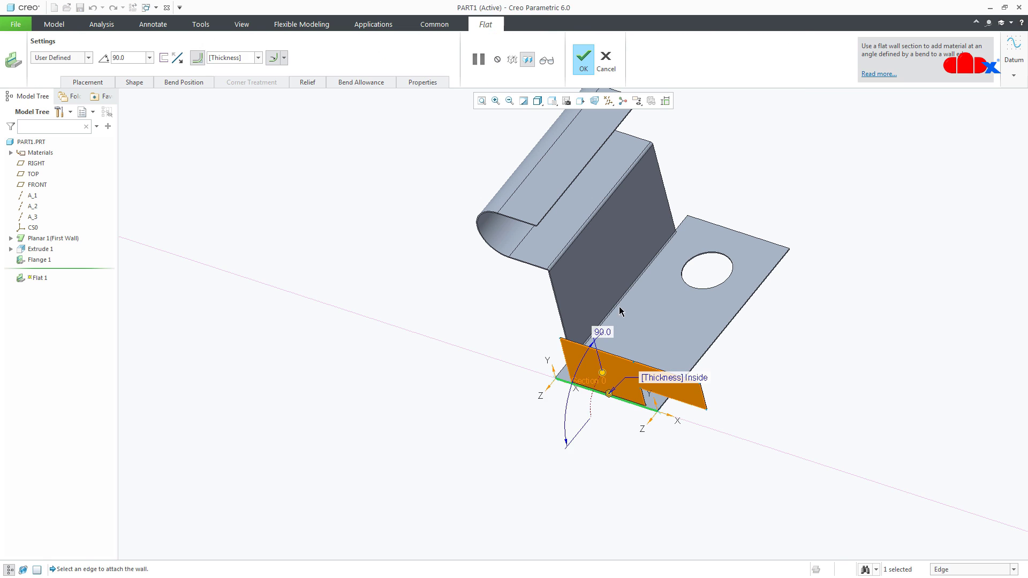
left_click(85, 60)
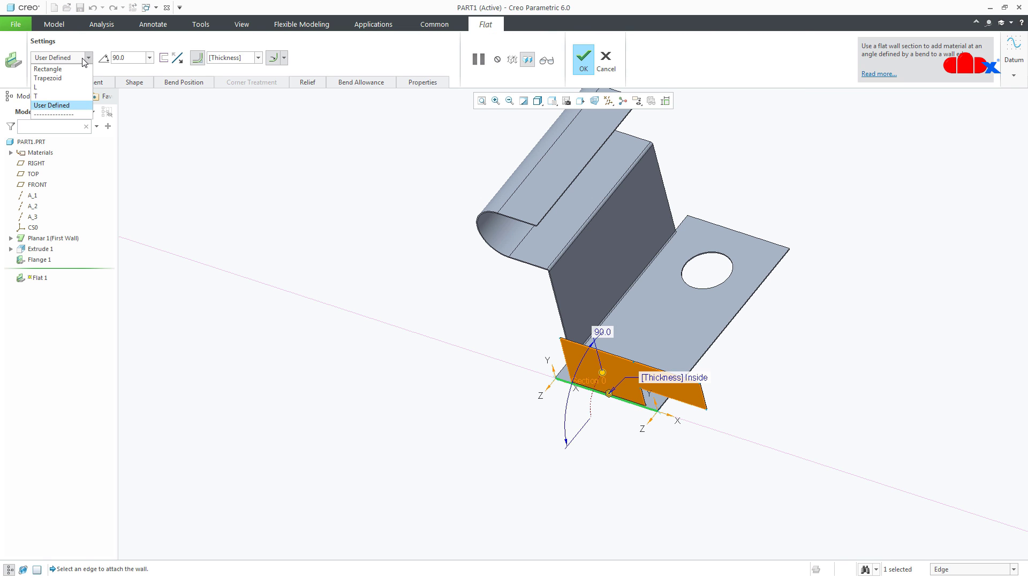
left_click(76, 68)
left_click(75, 63)
left_click(75, 76)
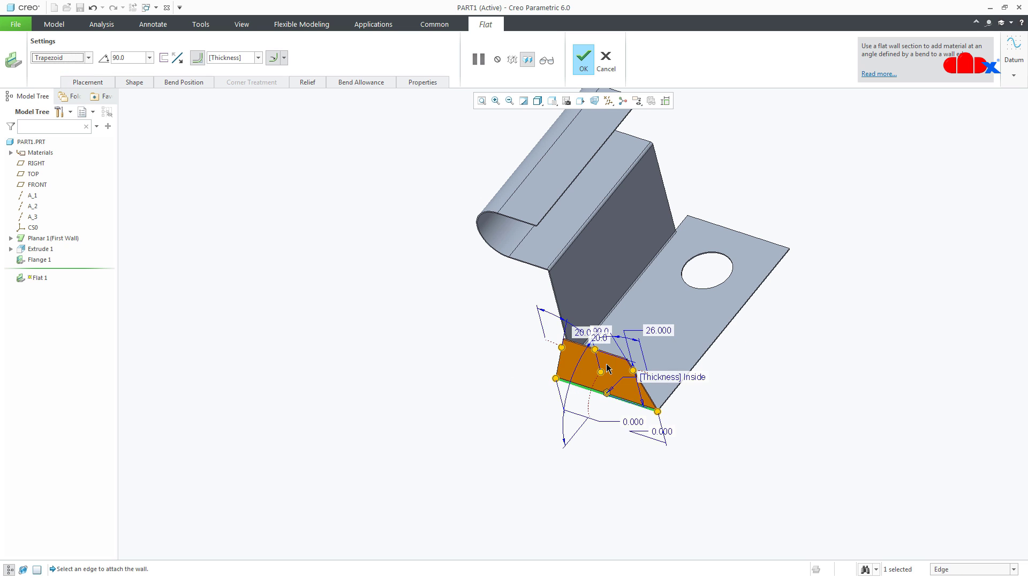
Try further predefined shapes for the flat wall in place of Trapezoid.
scroll(608, 368, "up", 3)
middle_click_drag(608, 368, 214, 193)
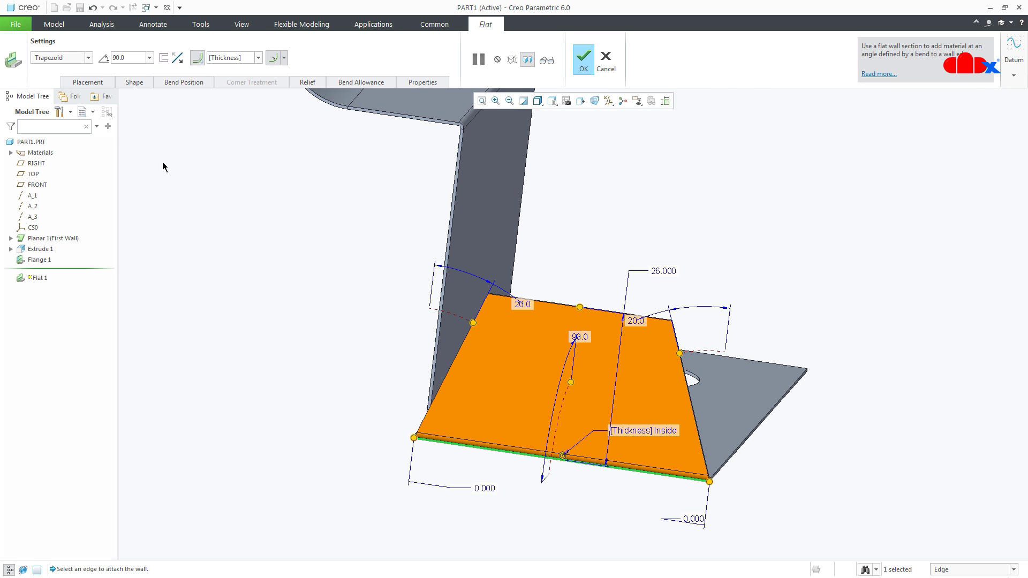
left_click(68, 60)
left_click(66, 84)
left_click(68, 61)
left_click(60, 86)
Return the flat wall to its User Defined shape and complete the redefinition.
left_click(60, 57)
left_click(51, 105)
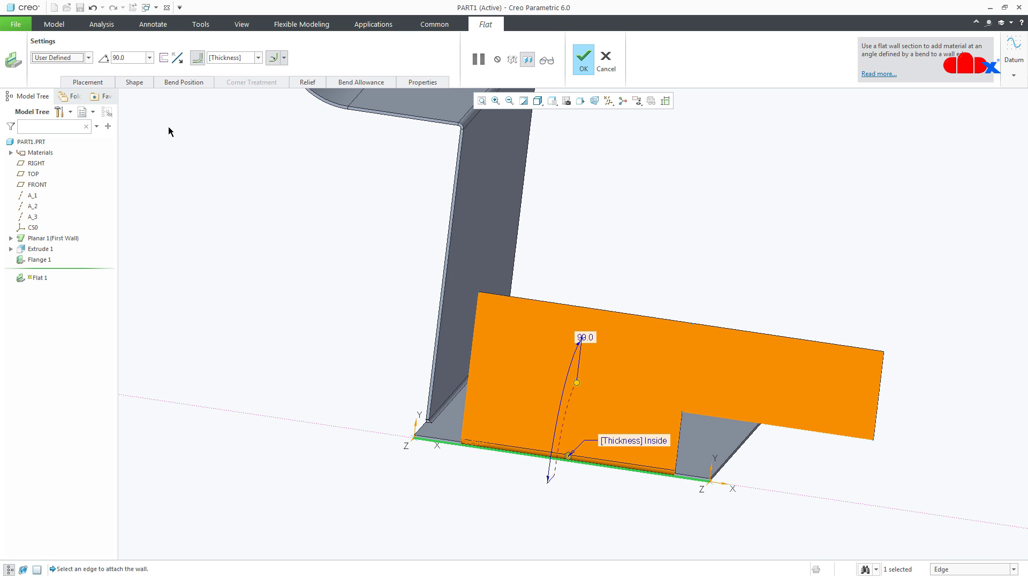
left_click(583, 63)
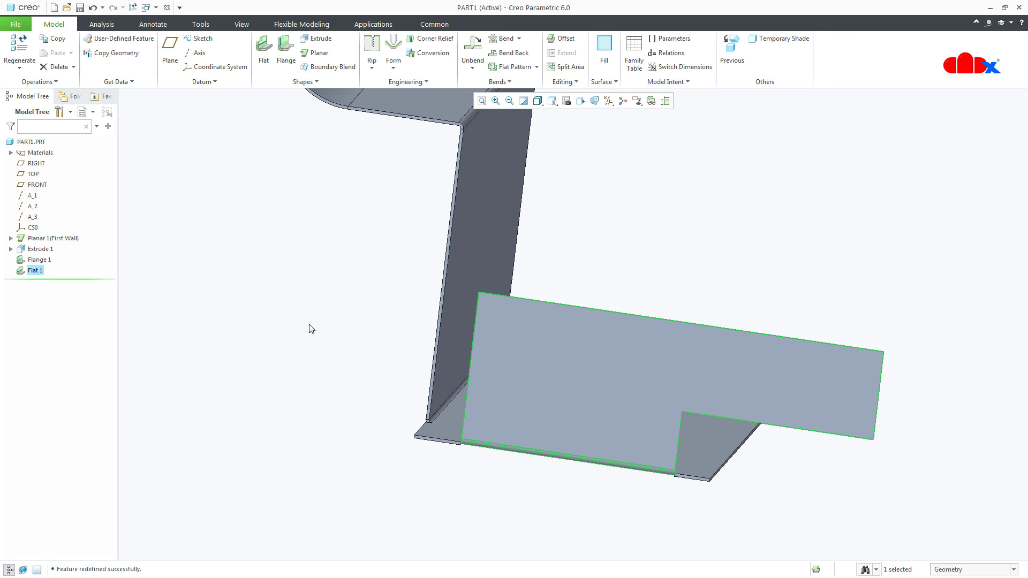
Redefine the flange wall on the long edge and try the I profile.
left_click(478, 221)
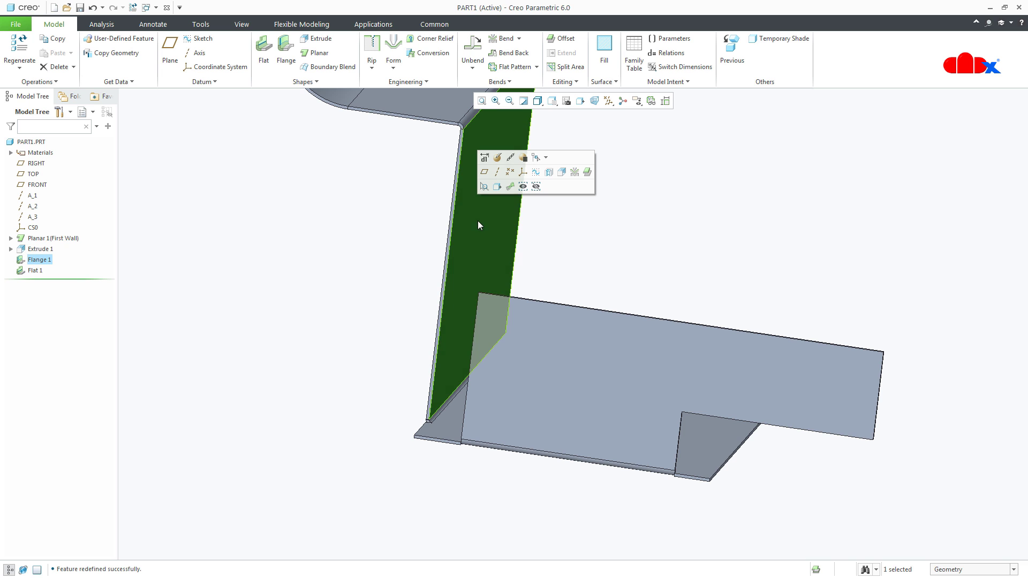
left_click(497, 168)
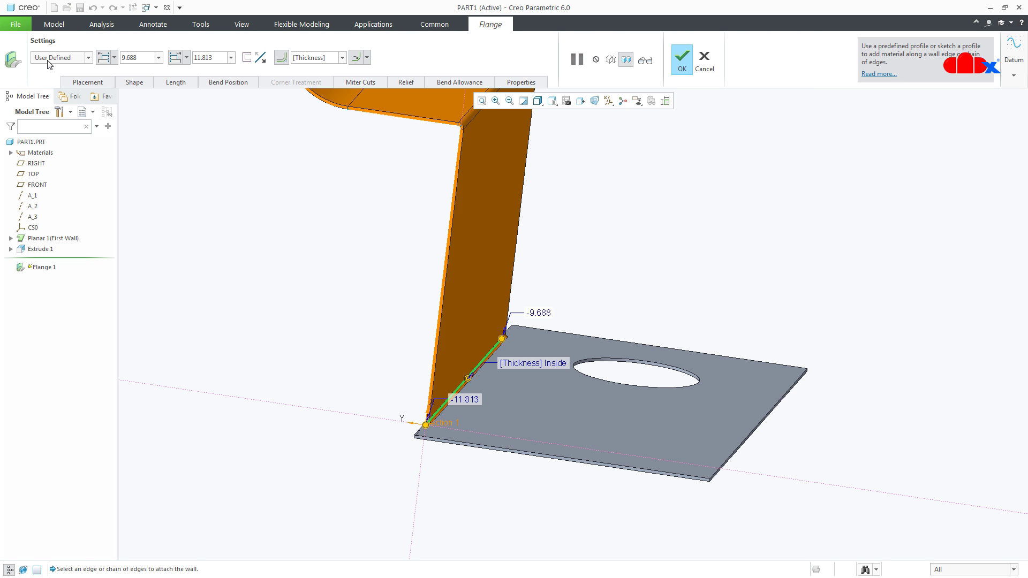
left_click(48, 58)
left_click(48, 69)
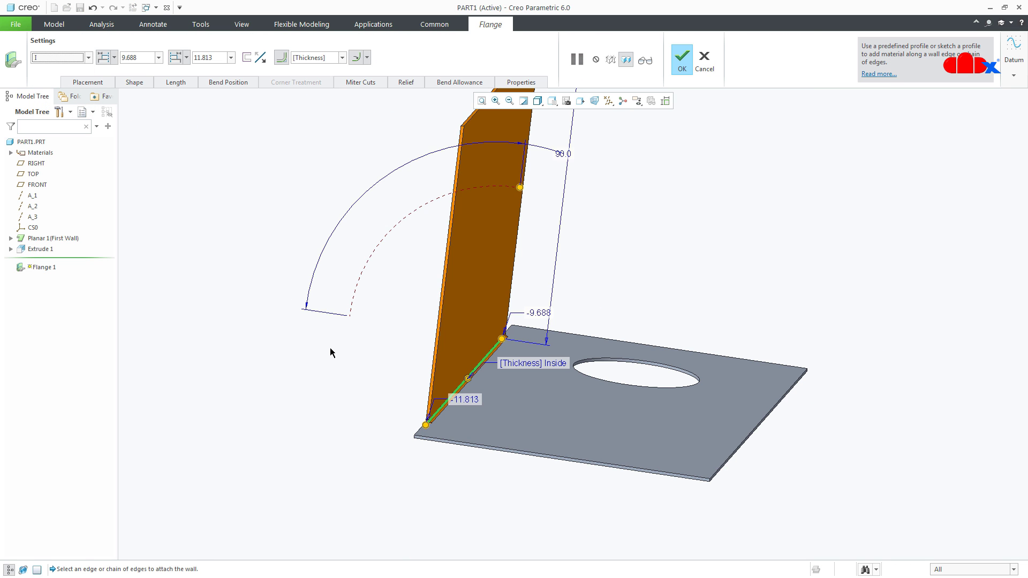
scroll(330, 348, "down", 3)
Try the Arc, S and Open profiles for the flange wall in turn.
left_click(70, 56)
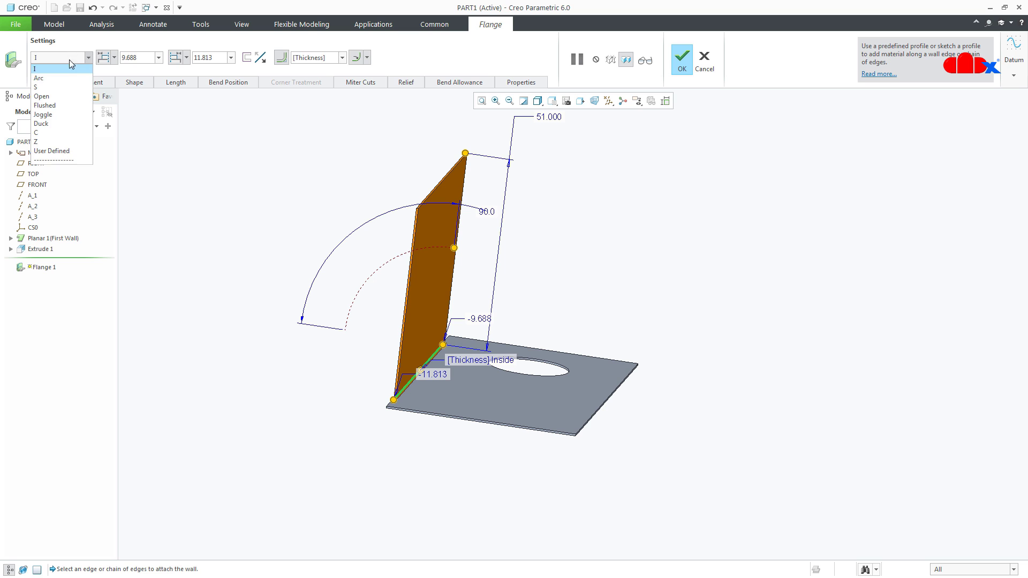
left_click(65, 79)
left_click(67, 59)
left_click(57, 87)
left_click(65, 59)
left_click(43, 95)
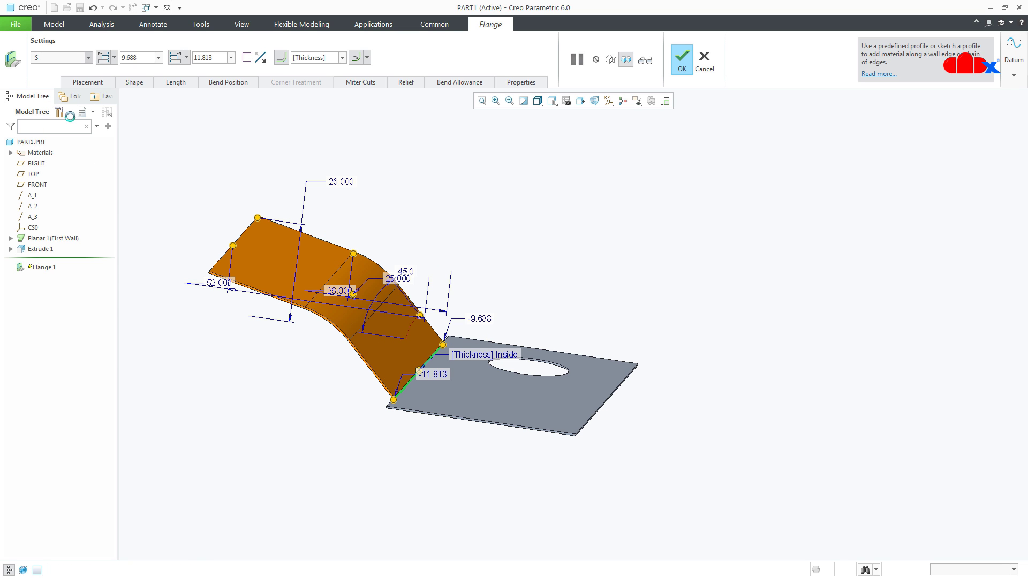
scroll(371, 396, "up", 5)
scroll(375, 414, "up", 2)
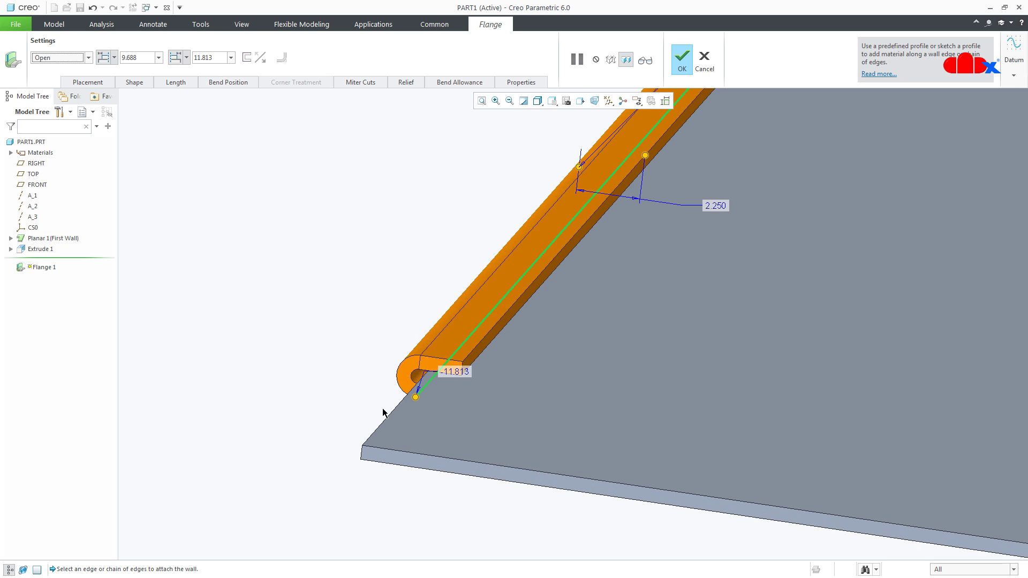
Try the Flushed, Joggle and Duck profiles for the flange wall.
left_click(64, 59)
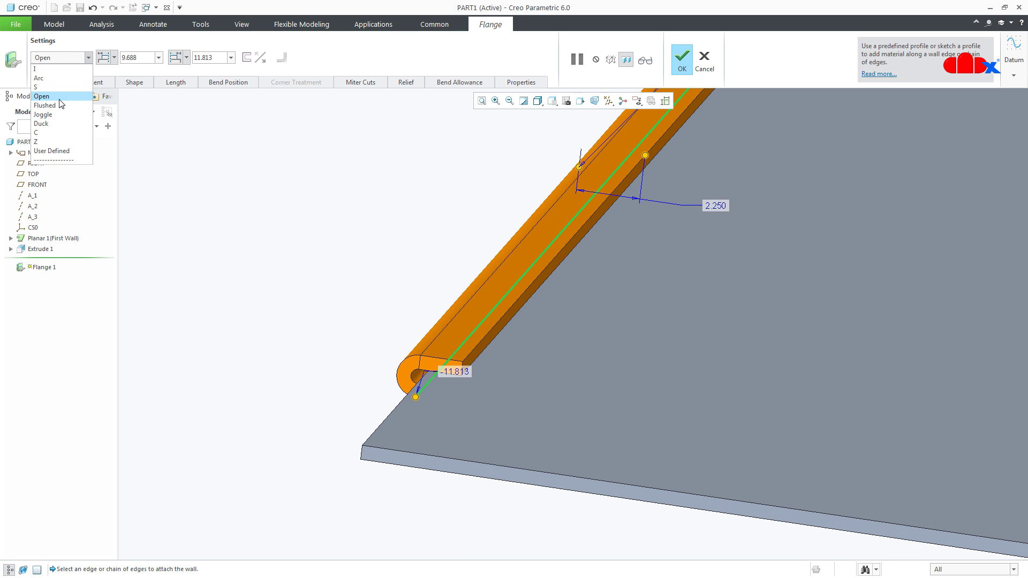
left_click(58, 105)
middle_click_drag(413, 404, 439, 388)
left_click(88, 58)
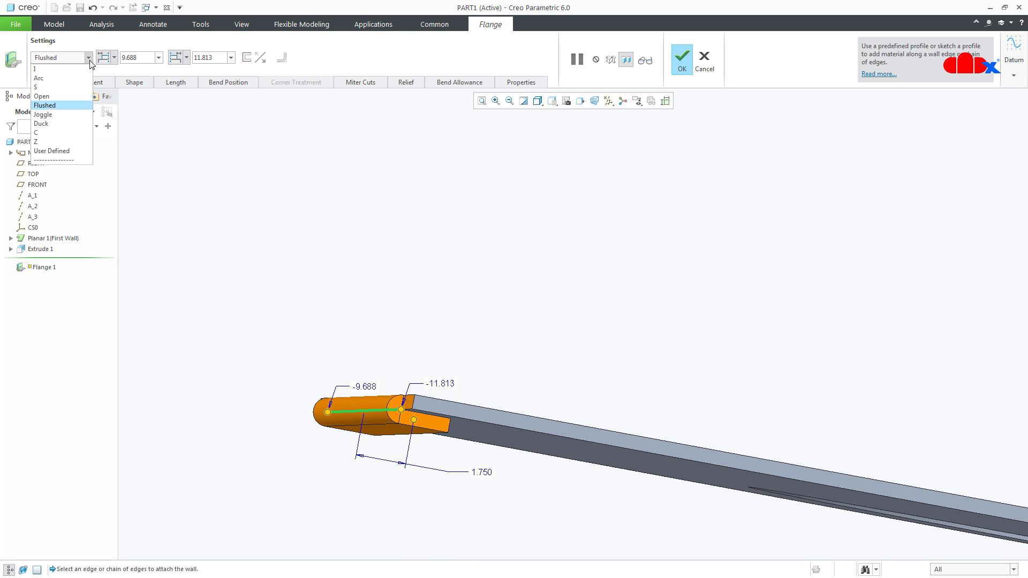
left_click(63, 113)
left_click(71, 59)
left_click(52, 125)
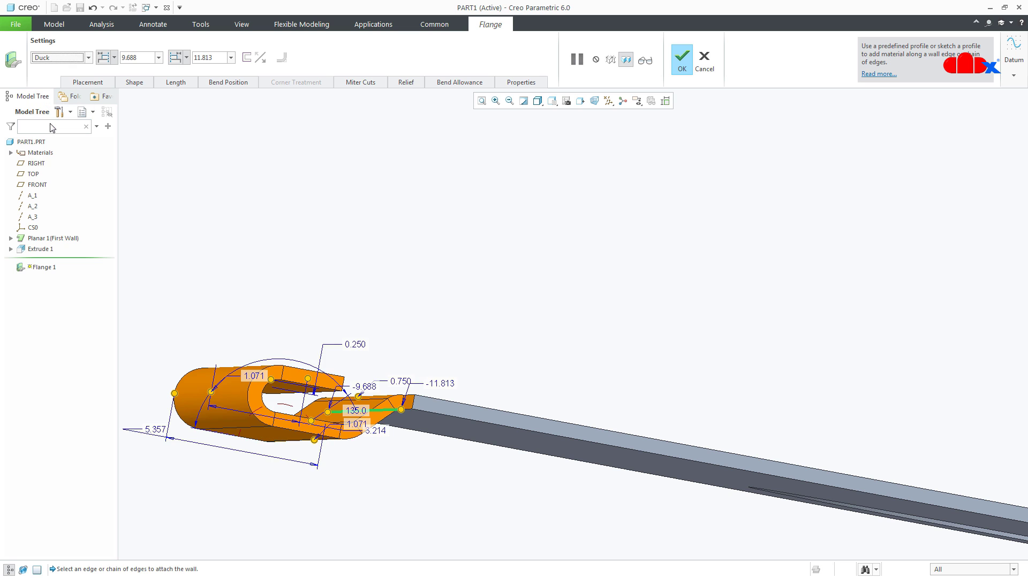
scroll(328, 320, "up", 5)
middle_click_drag(328, 320, 191, 191)
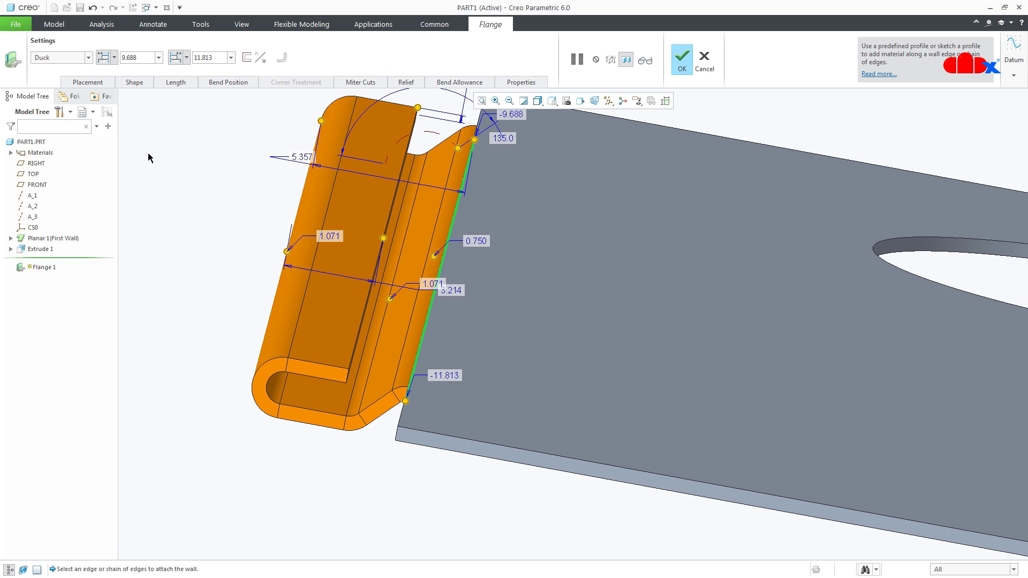
Try the C and Z profiles for the flange wall.
left_click(59, 59)
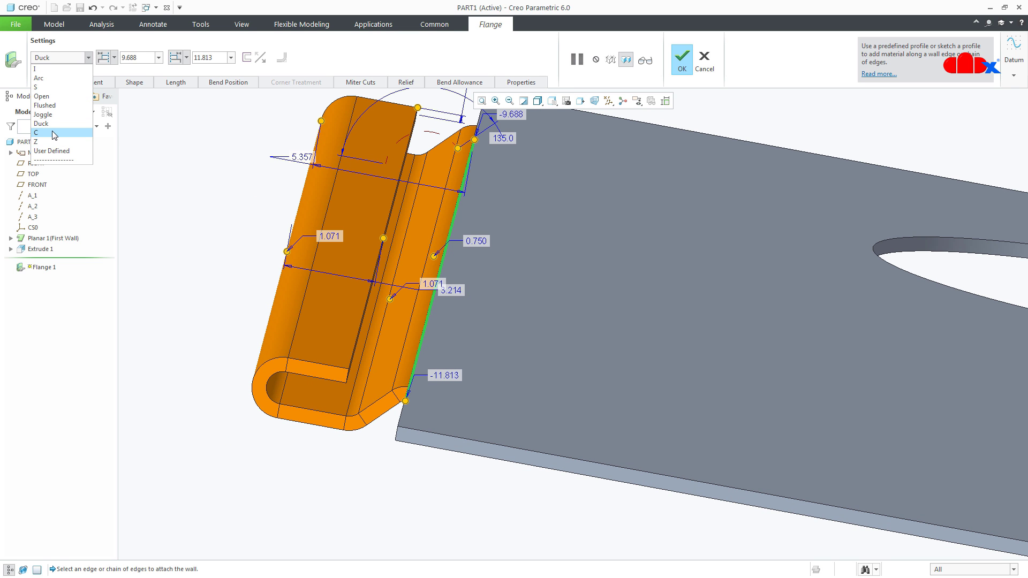
left_click(52, 133)
left_click(59, 58)
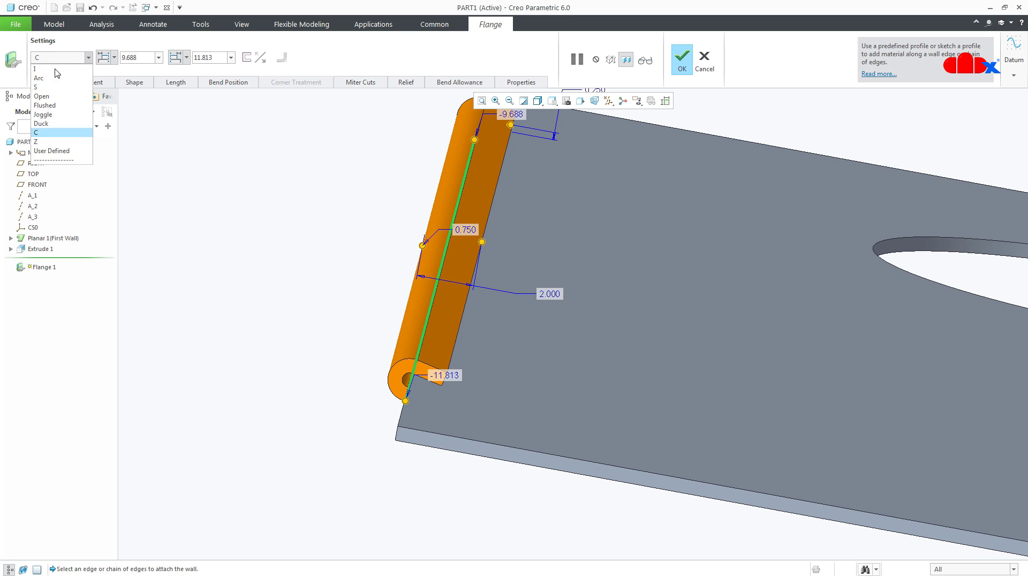
left_click(52, 142)
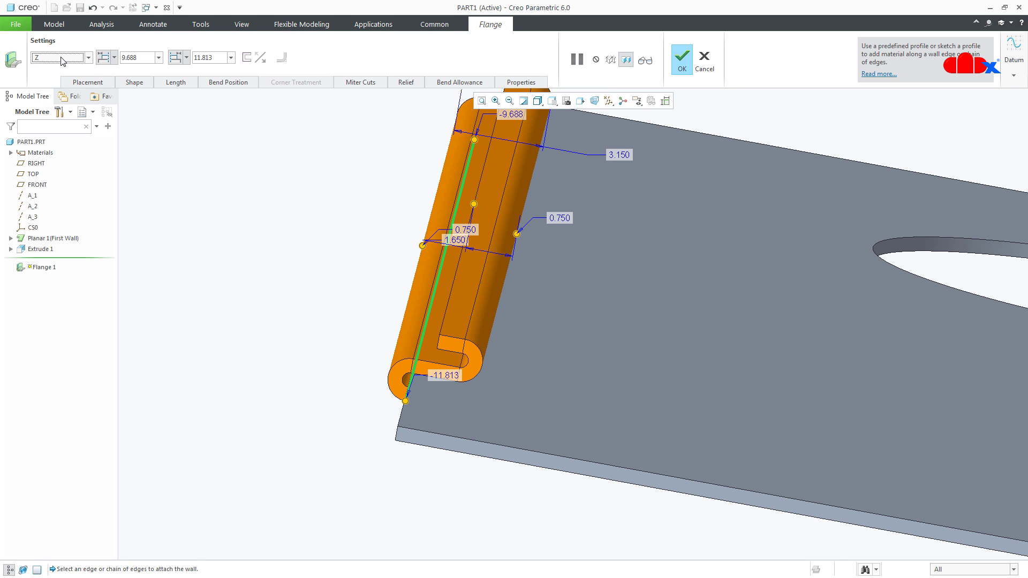
Return the flange wall to its User Defined profile and complete the redefinition.
left_click(62, 60)
left_click(58, 151)
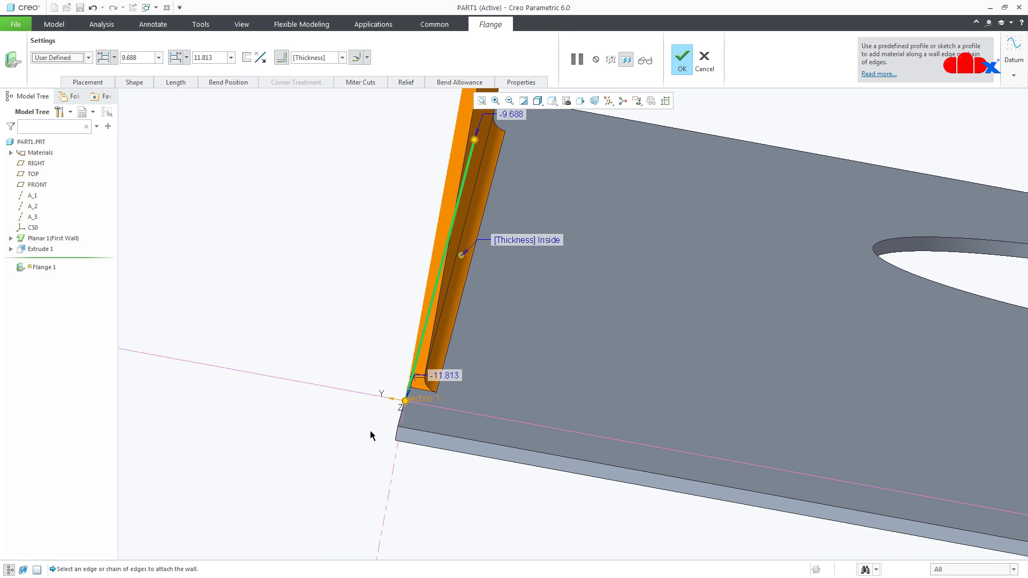
scroll(371, 431, "down", 3)
scroll(371, 431, "down", 3)
left_click(682, 59)
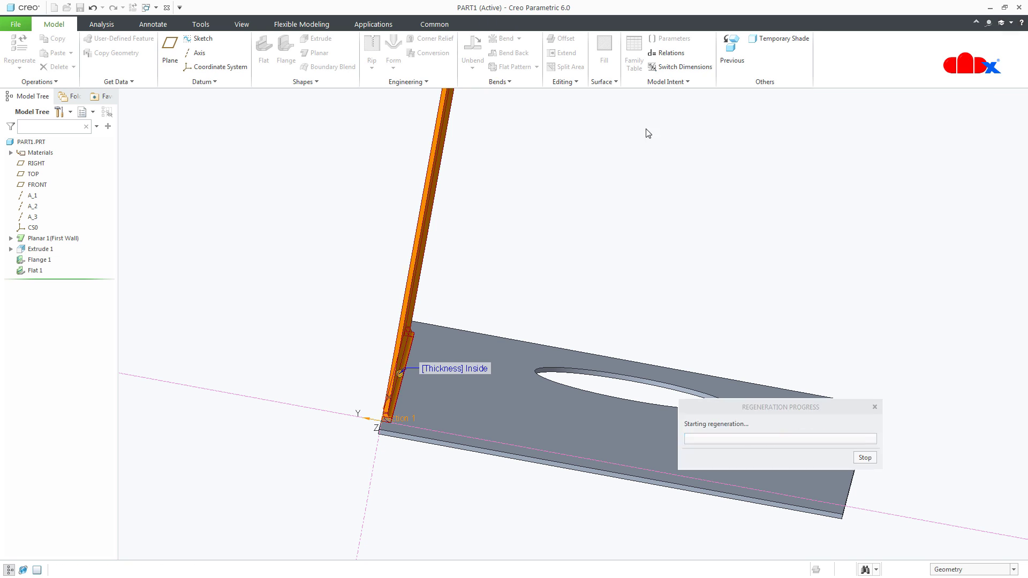
left_click(480, 498)
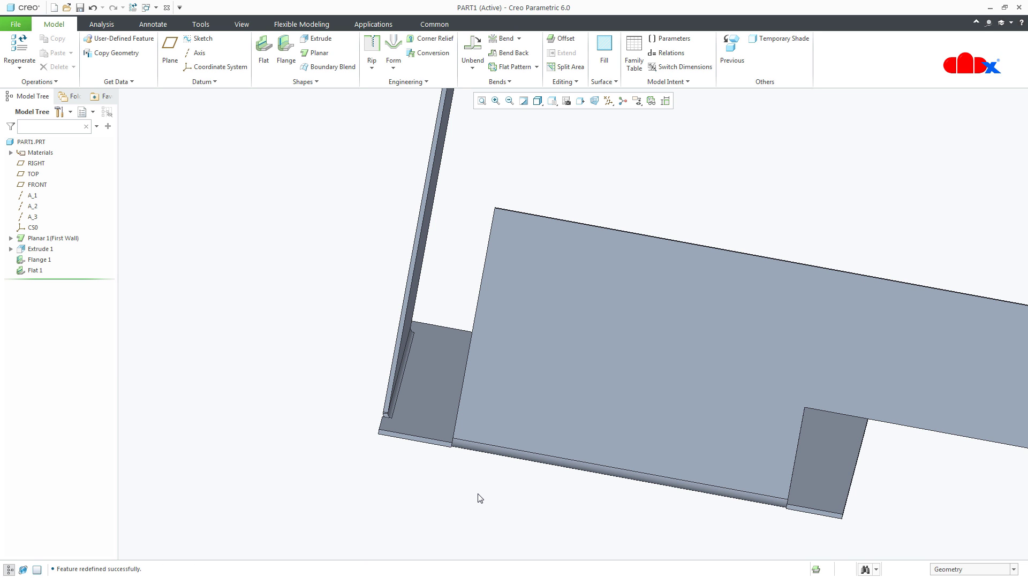
Redefine the flat wall on the short end edge and set its bend relief type to Rectangular.
key("ctrl+d")
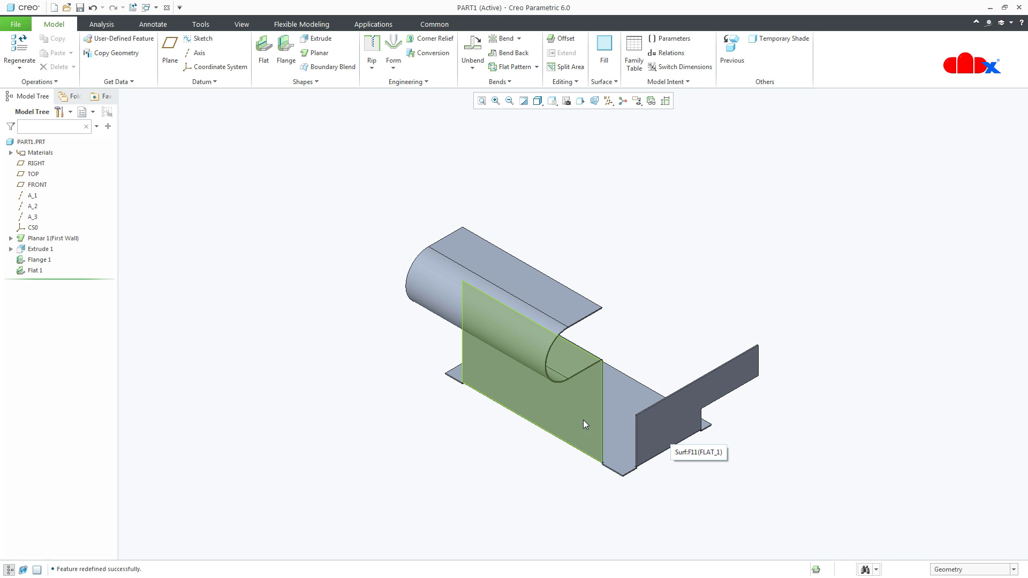
left_click(660, 437)
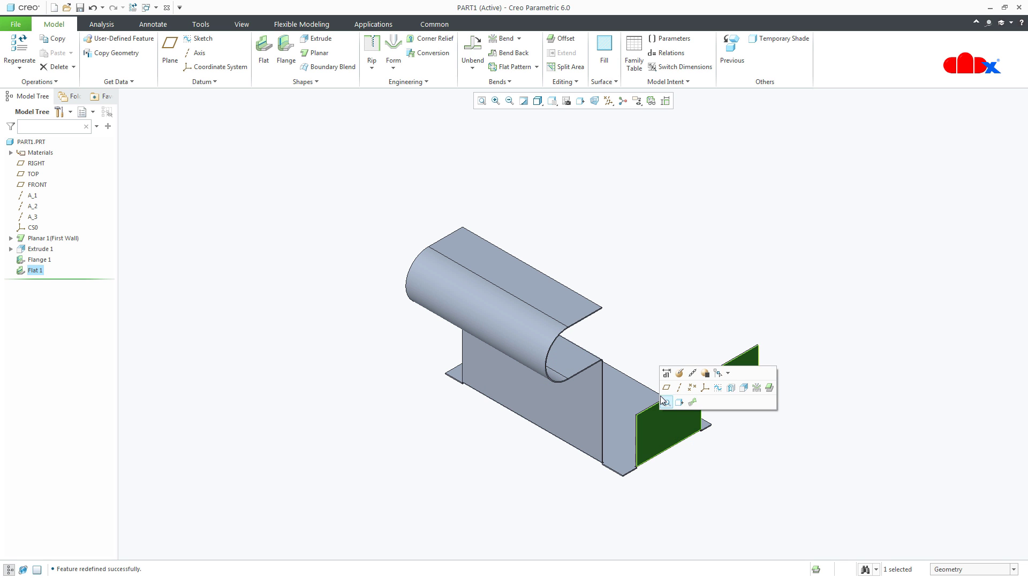
left_click(680, 373)
scroll(672, 470, "down", 5)
middle_click_drag(643, 442, 666, 446)
scroll(717, 378, "down", 5)
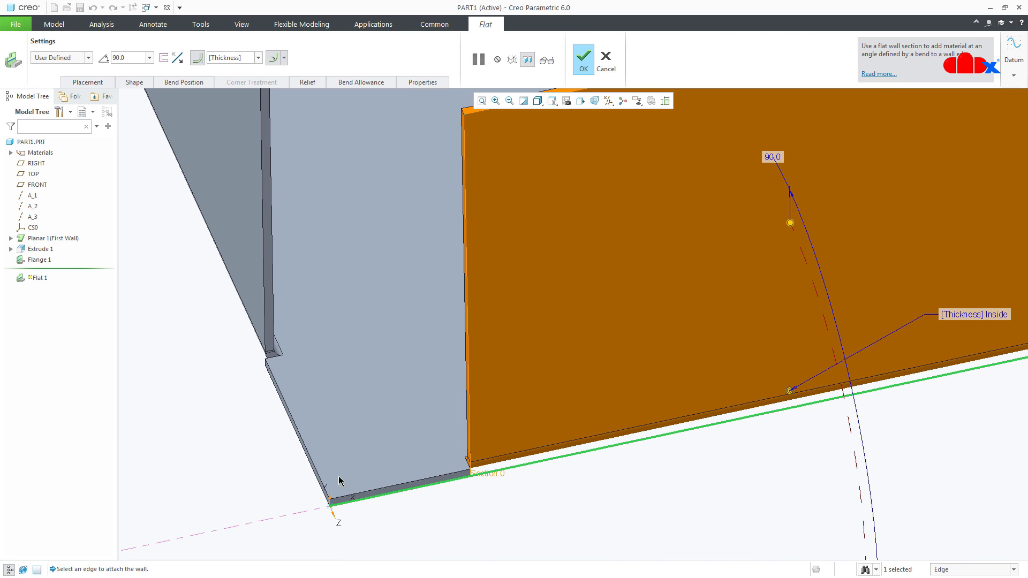
middle_click_drag(427, 478, 455, 468)
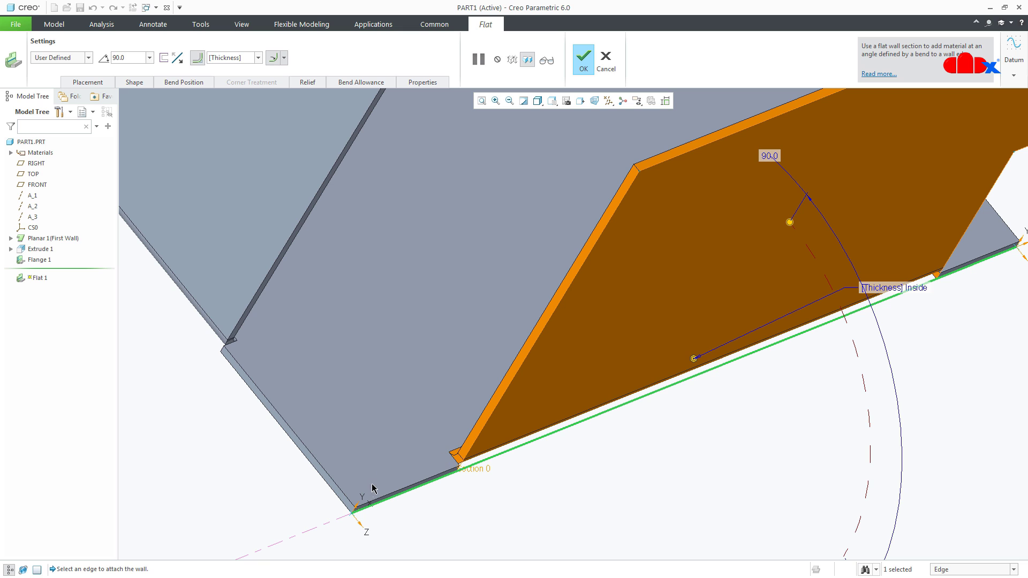
left_click(312, 83)
left_click(343, 165)
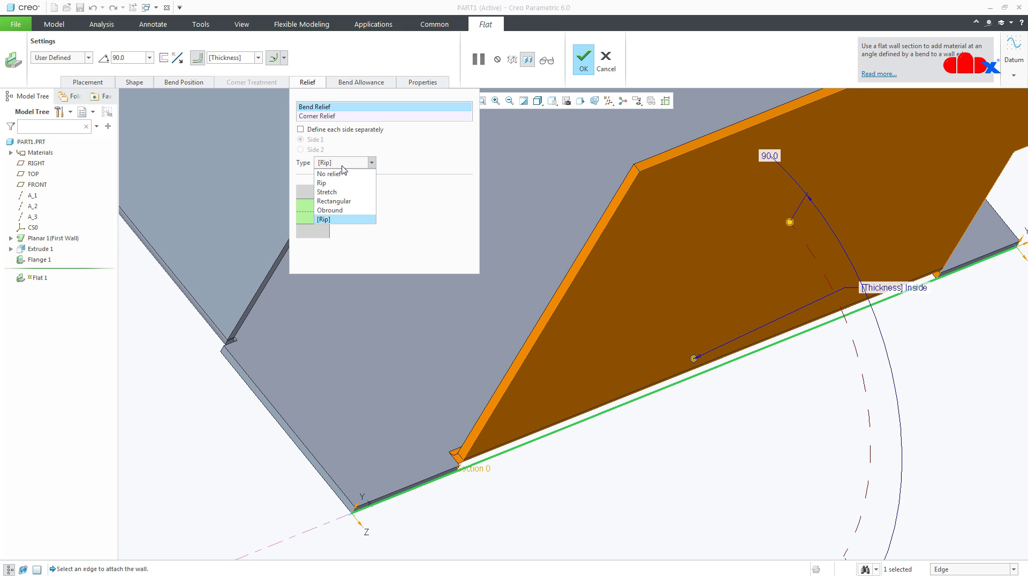
left_click(344, 201)
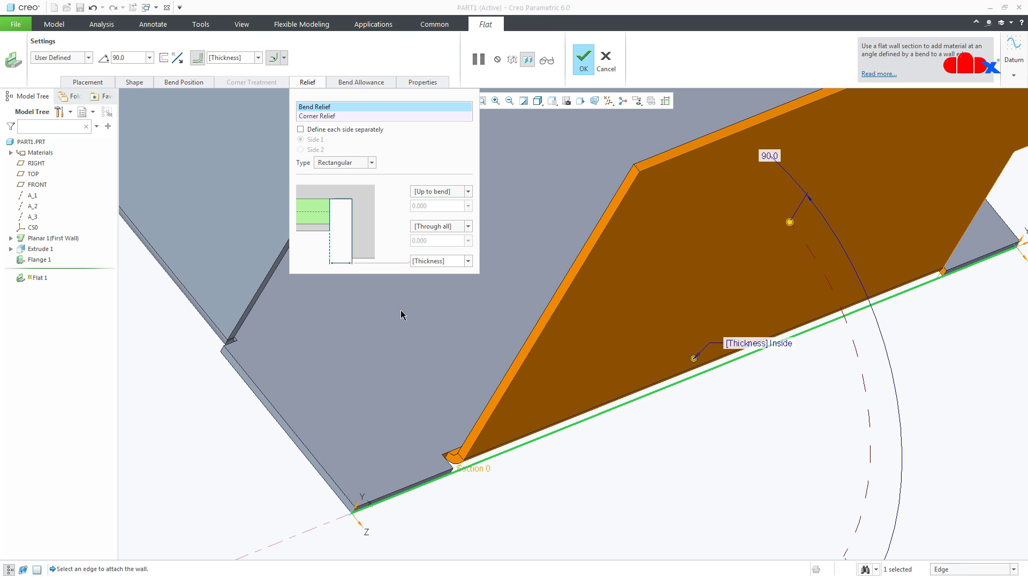
Set the flat wall's rectangular bend relief width to 5.
left_click(449, 260)
type("5")
key("Return")
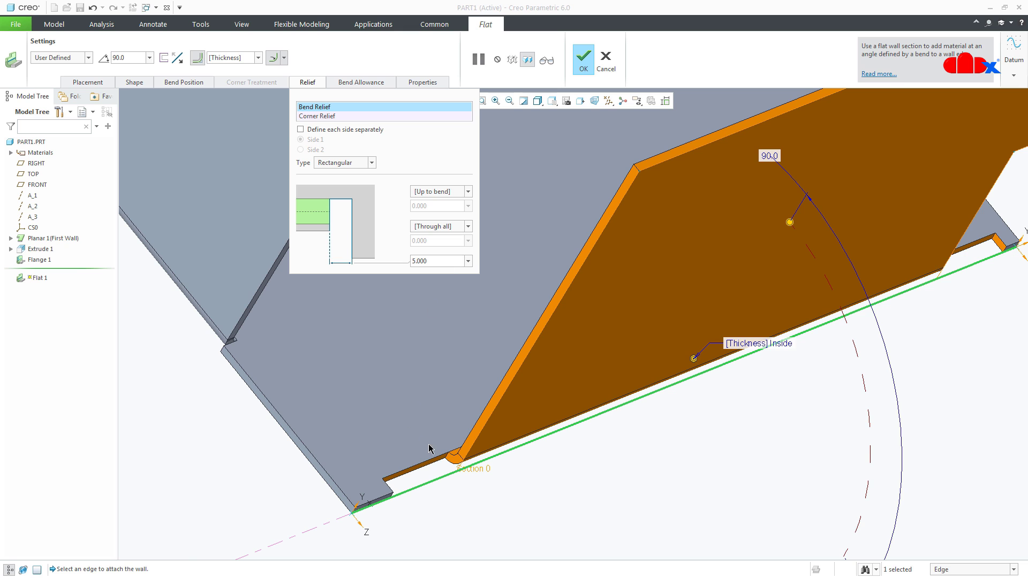
scroll(424, 445, "down", 3)
scroll(438, 458, "up", 3)
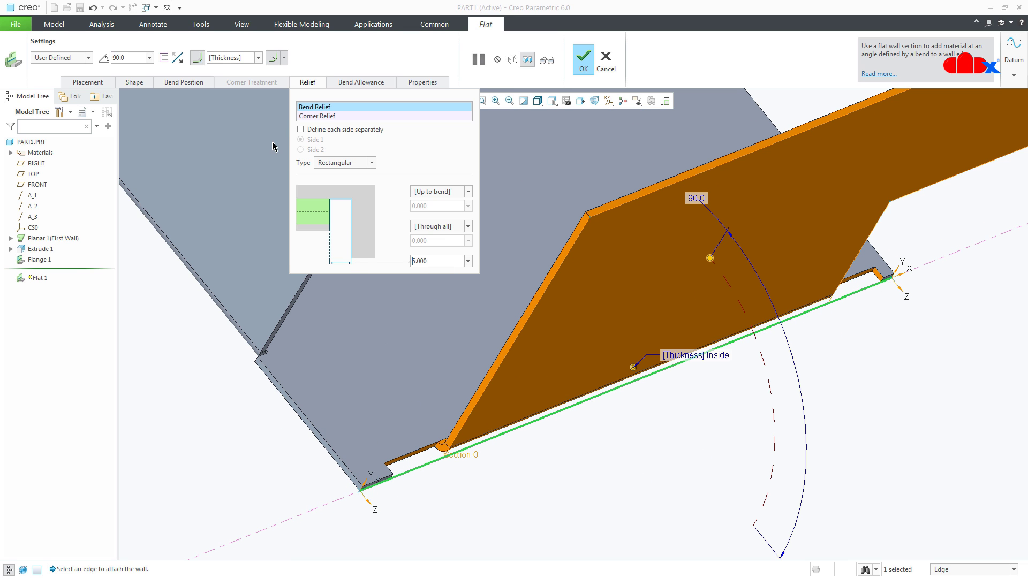
Set the flat wall's rectangular bend relief width to 8, using one definition for both sides, and complete the wall.
left_click(309, 133)
left_click(301, 130)
double_click(435, 261)
type("3")
key("Return")
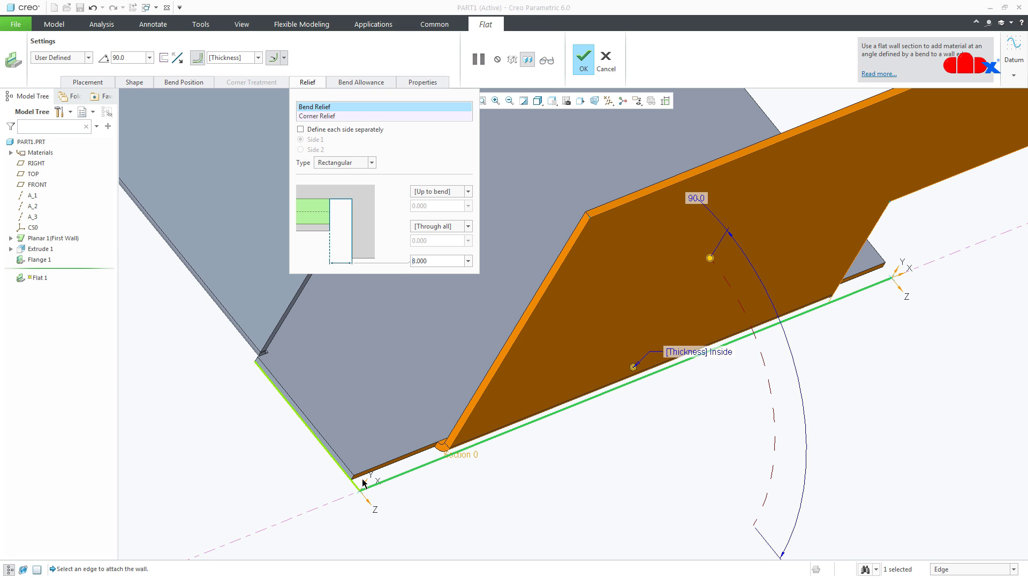
middle_click_drag(790, 337, 882, 349)
scroll(757, 281, "up", 3)
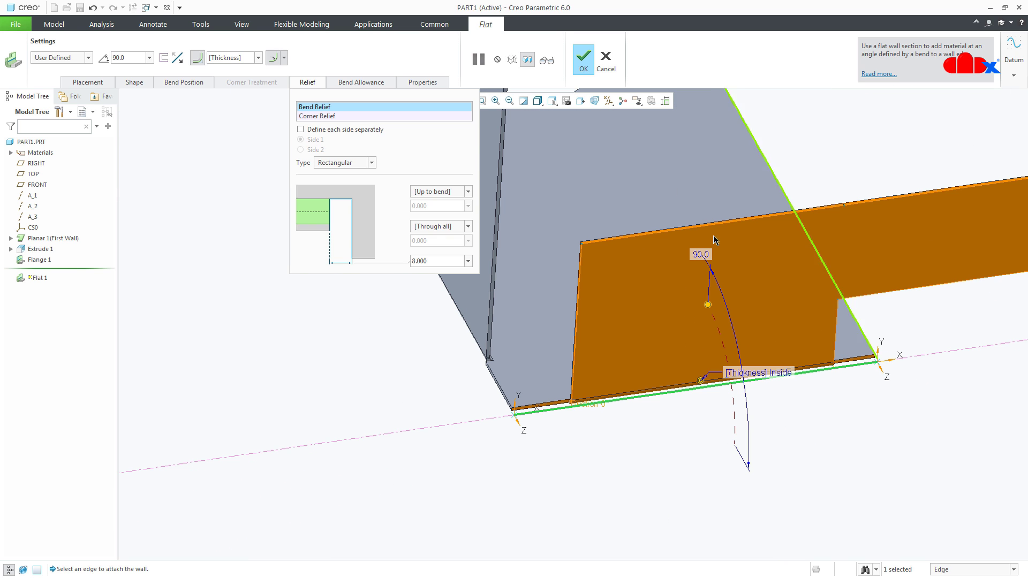
left_click(584, 59)
Redefine the flange wall and set its bend relief type to Rectangular.
middle_click_drag(567, 274, 573, 266)
left_click(573, 265)
left_click(592, 216)
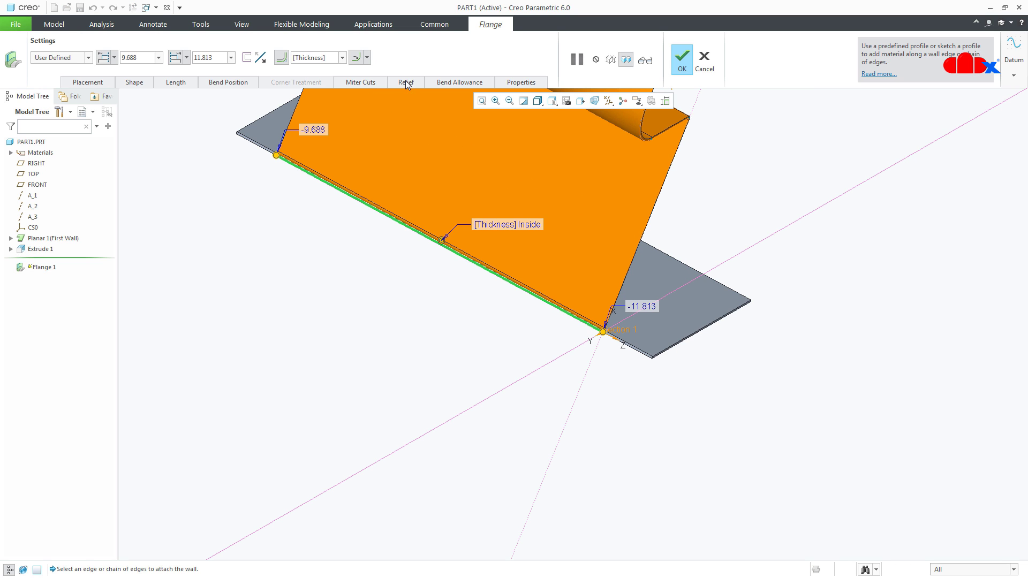
left_click(406, 83)
left_click(441, 162)
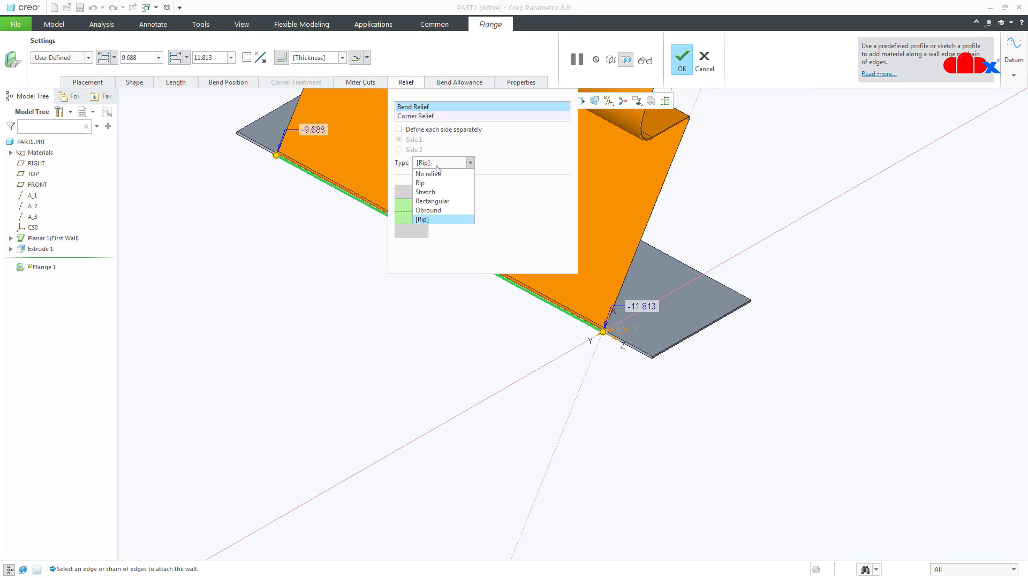
left_click(439, 202)
Set the flange wall's rectangular bend relief width to 12, complete the redefinition and restore the default view.
left_click(551, 265)
type("12")
key("Return")
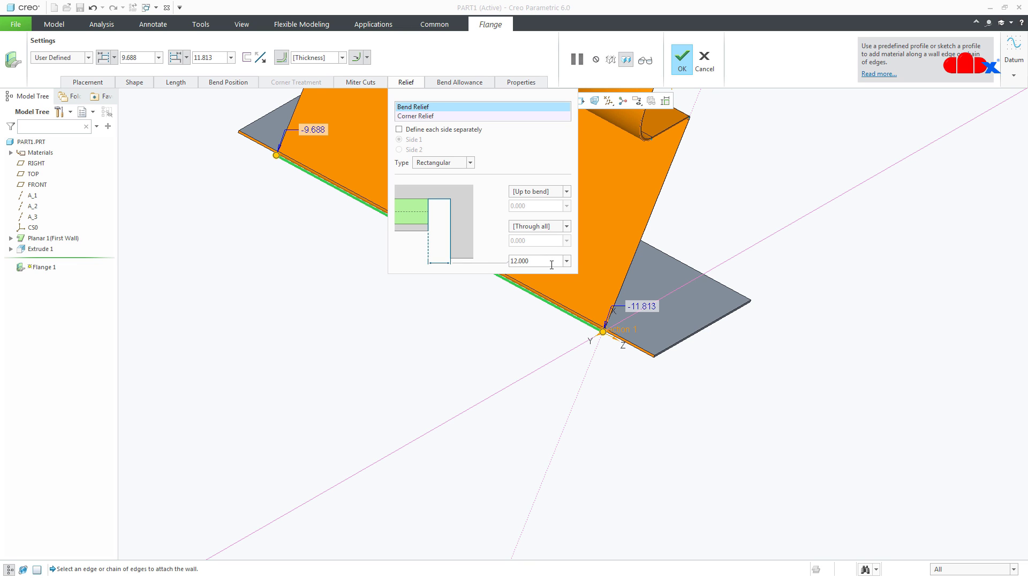
left_click(690, 66)
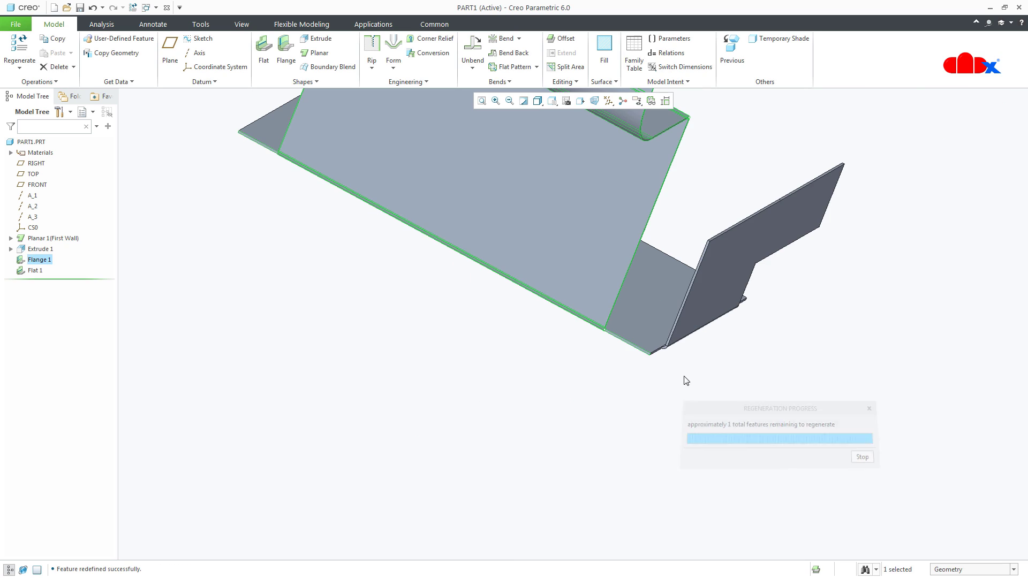
middle_click_drag(643, 360, 407, 292)
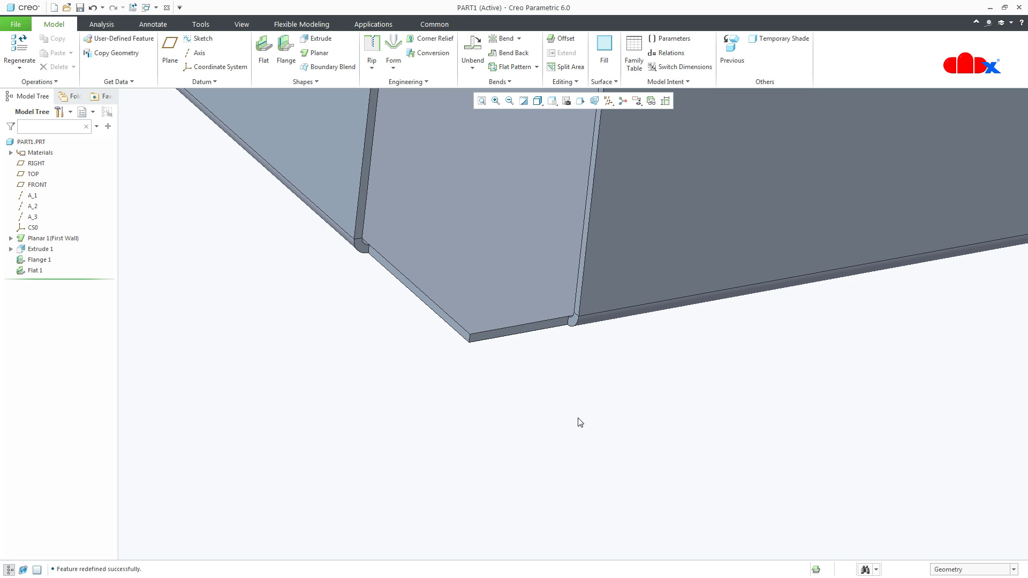
key("ctrl+d")
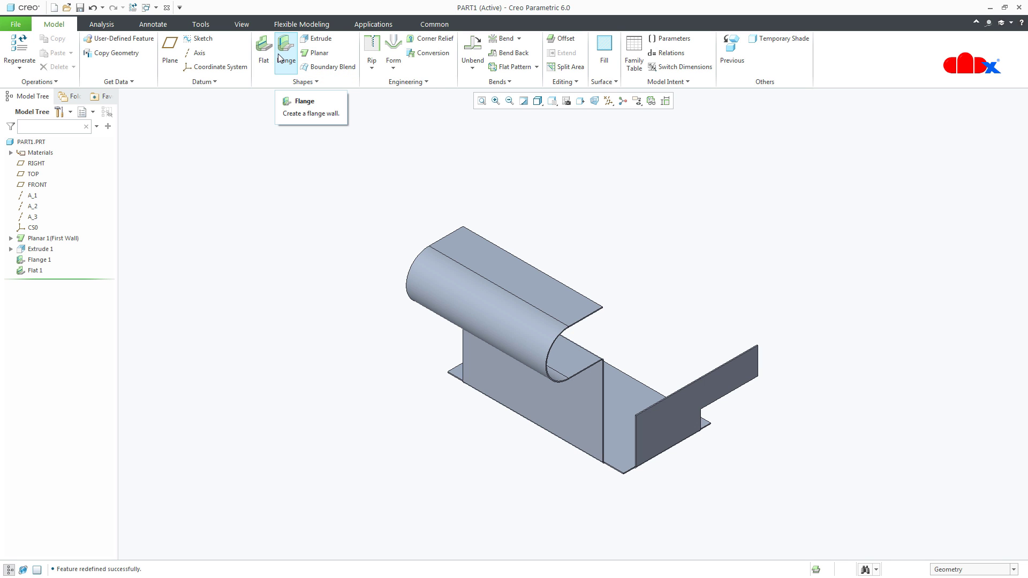
Delete the planar first wall together with all of its dependent features.
right_click(75, 240)
left_click(101, 301)
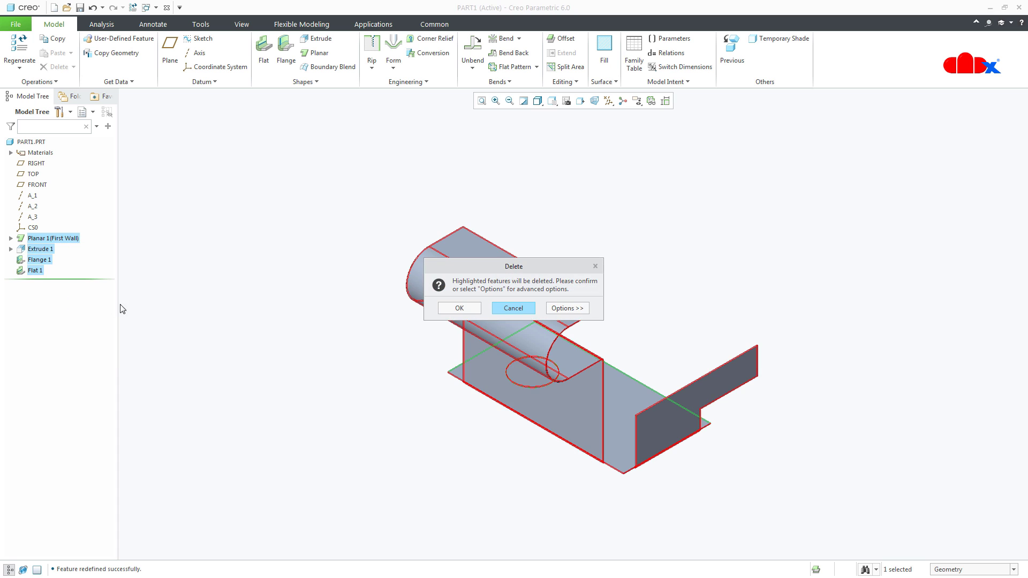
left_click(461, 309)
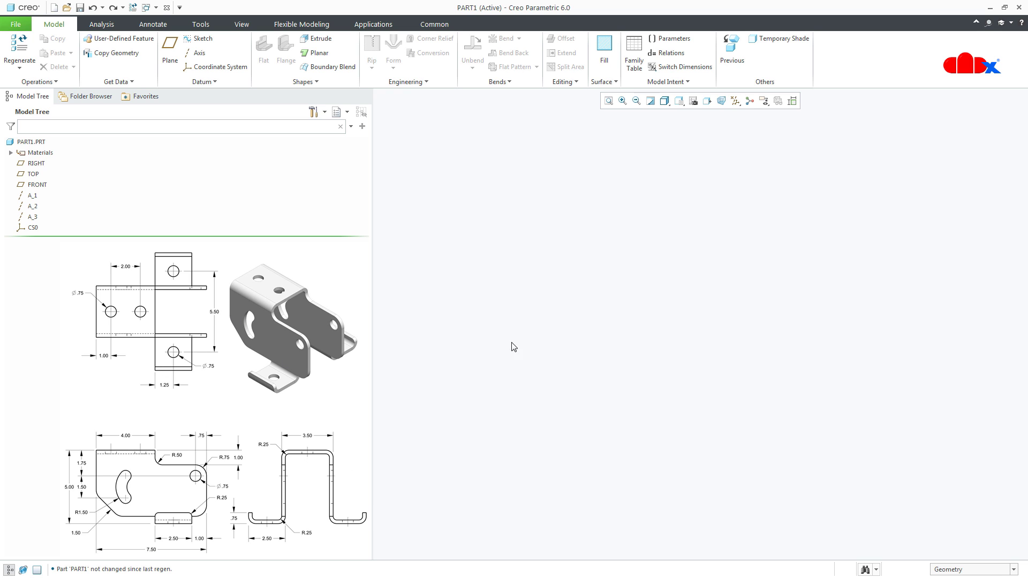
Start a planar wall on the TOP plane and sketch a centre rectangle about 89 by 52 at the origin.
left_click(319, 53)
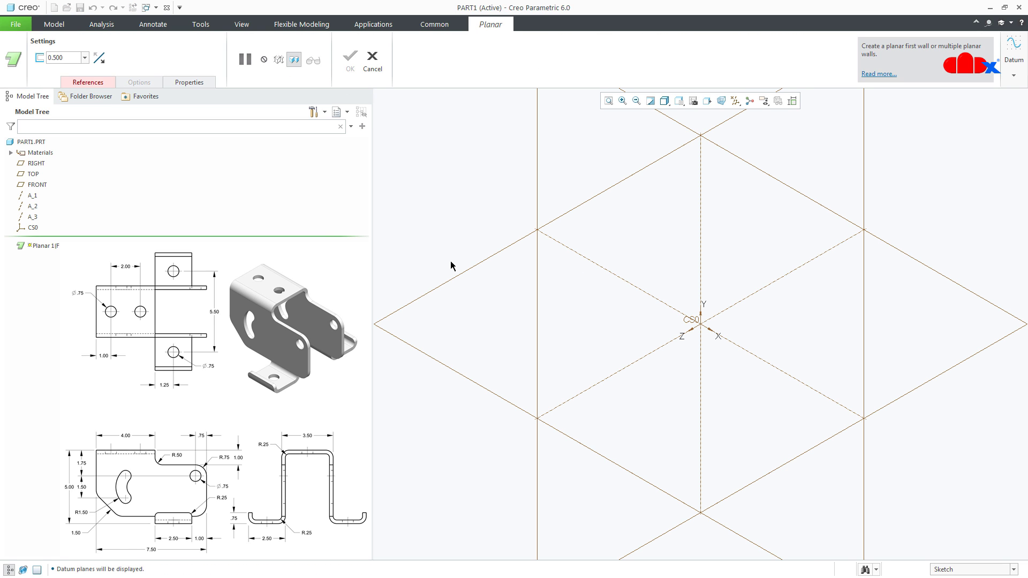
left_click(455, 279)
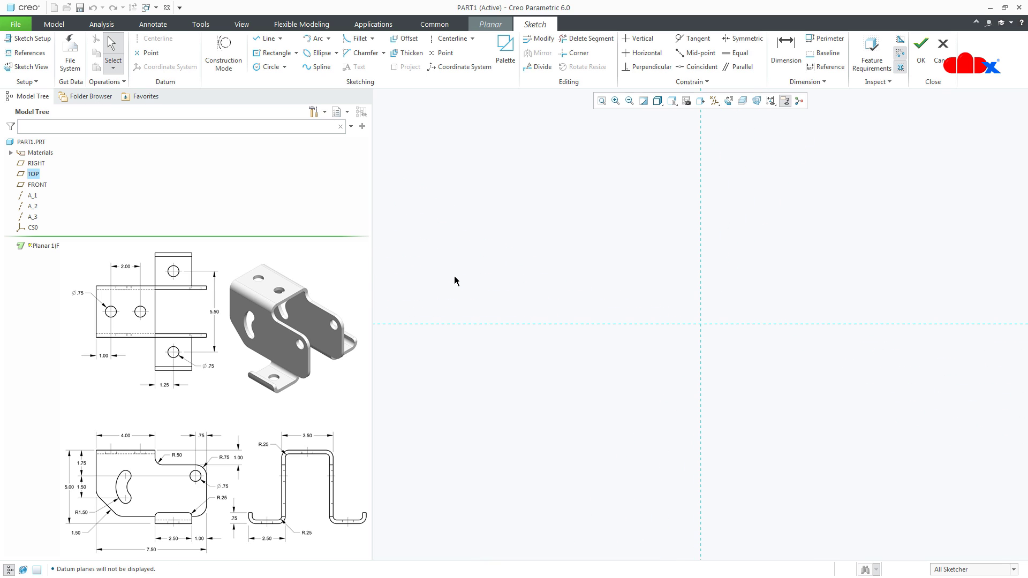
left_click(274, 52)
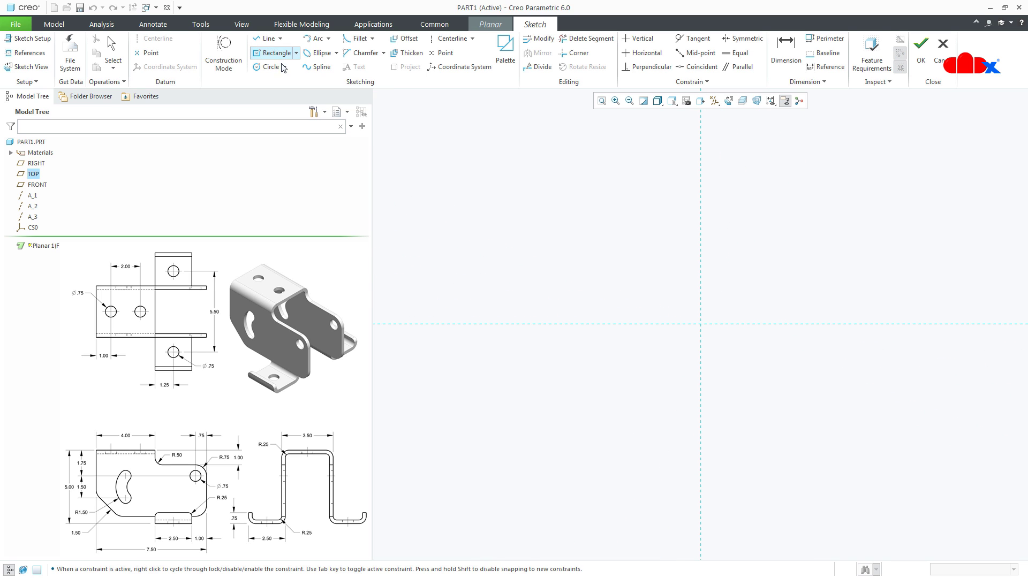
left_click(702, 324)
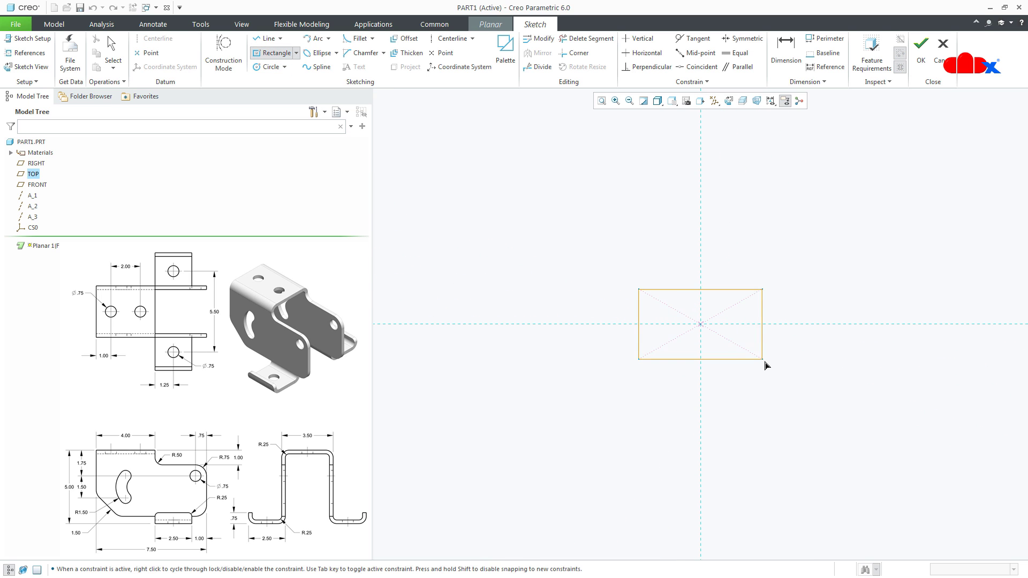
left_click(767, 363)
middle_click(791, 405)
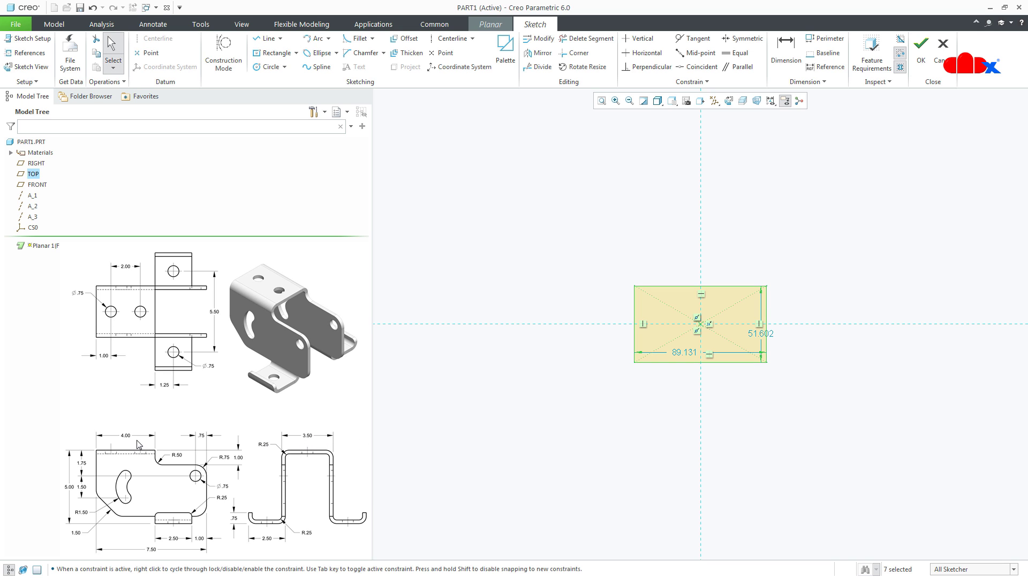
Set the rectangle's horizontal dimension to 4 and its vertical dimension to 3.5, and show the sketch in the default orientation.
double_click(684, 352)
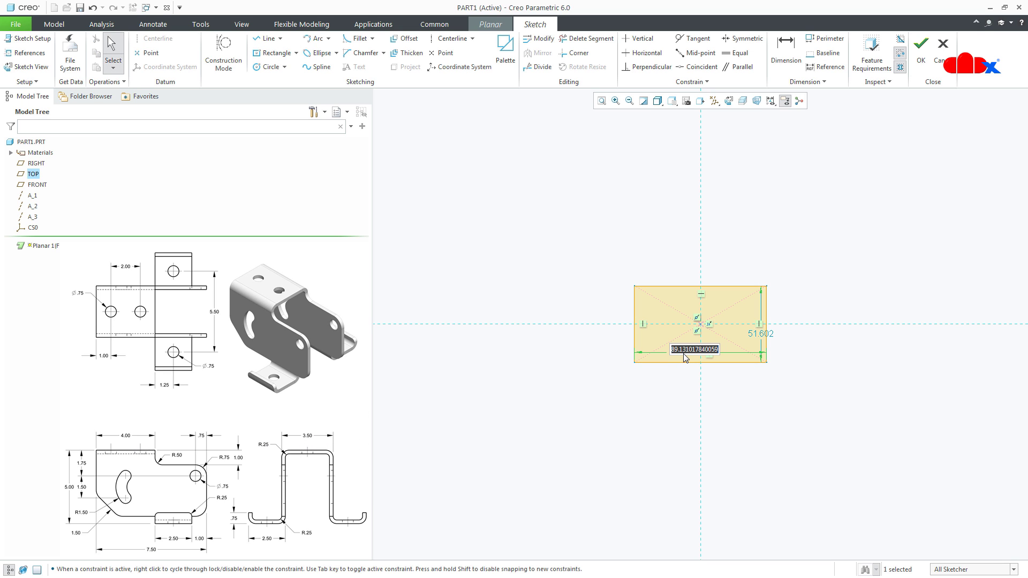
type("4")
key("Return")
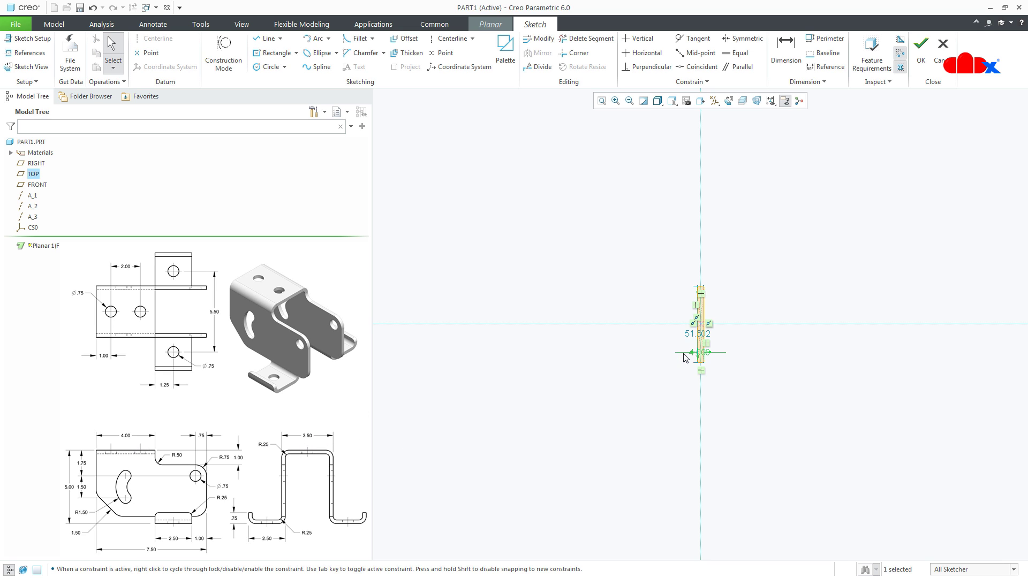
double_click(705, 337)
type("3.5")
key("Return")
key("ctrl+d")
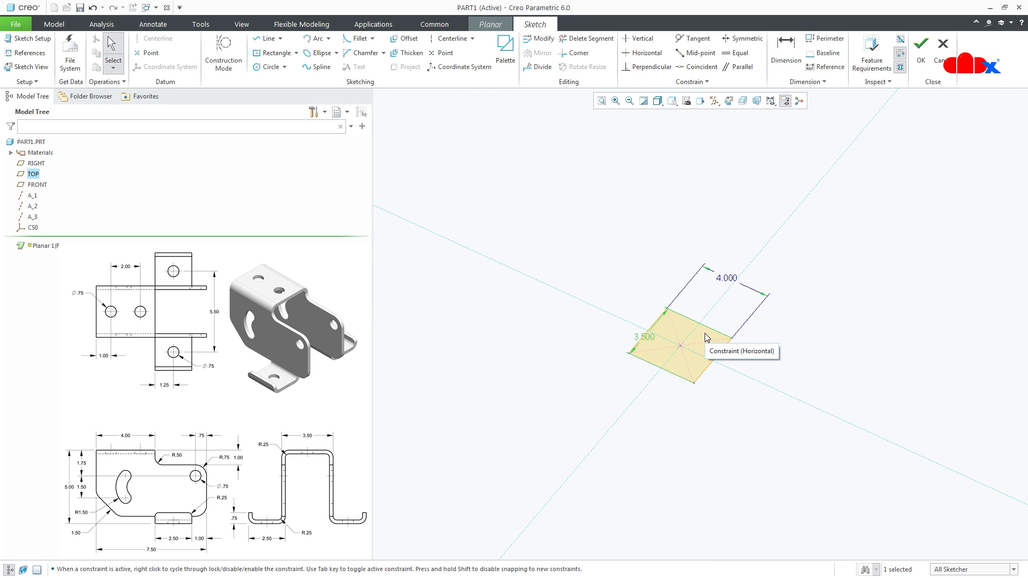
Accept the rectangle sketch and clear the planar wall's thickness value for editing.
right_click(734, 327)
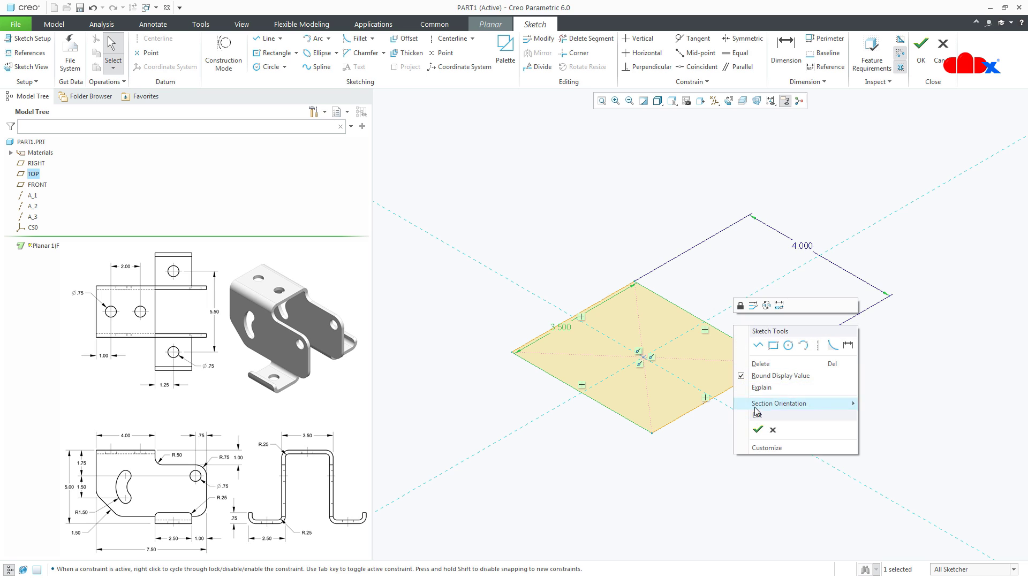
left_click(758, 430)
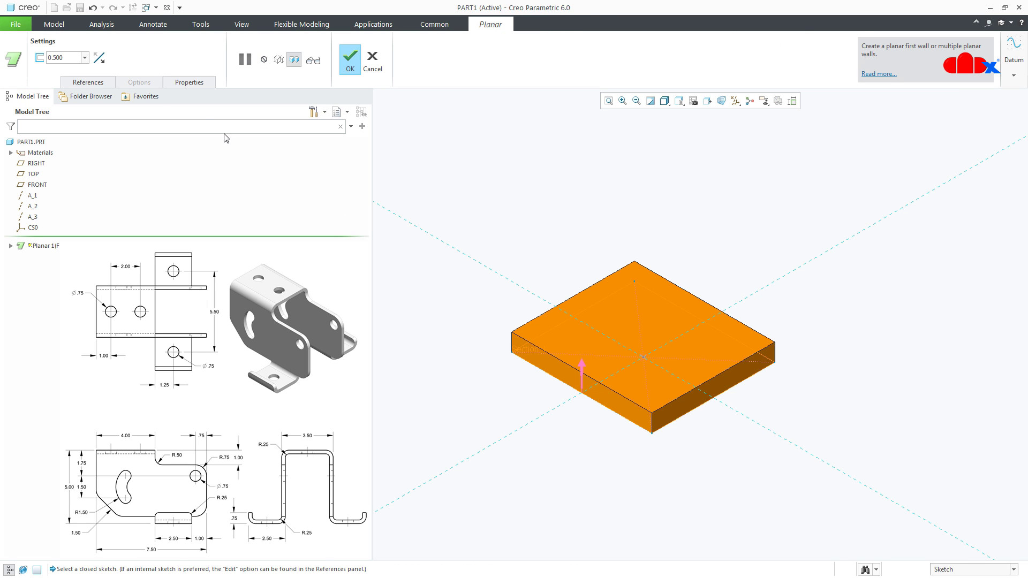
double_click(69, 59)
key("BackSpace")
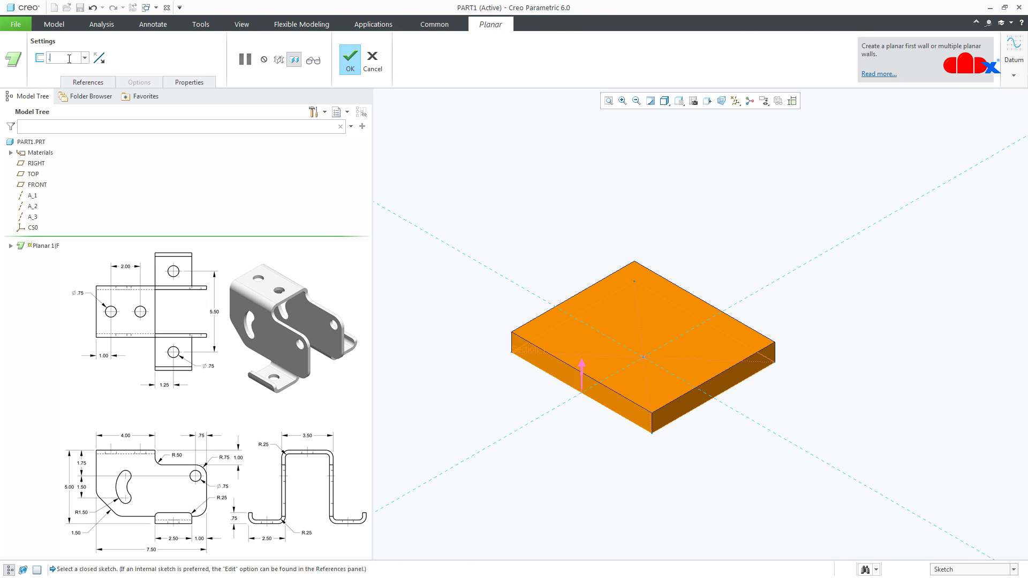
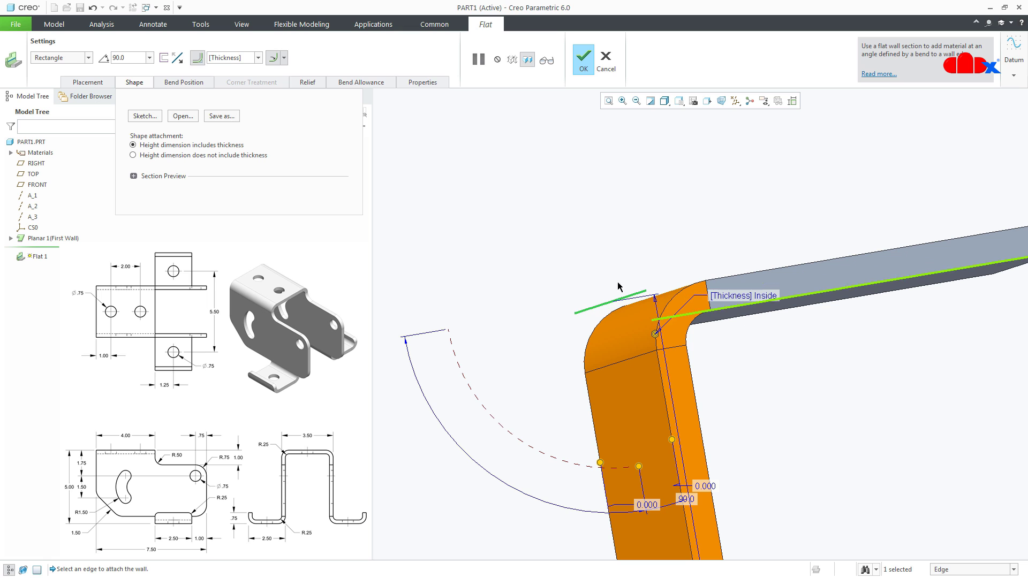
Set the flat wall's shape attachment so that the height dimension does not include thickness, and inspect the wall from the side.
left_click(192, 155)
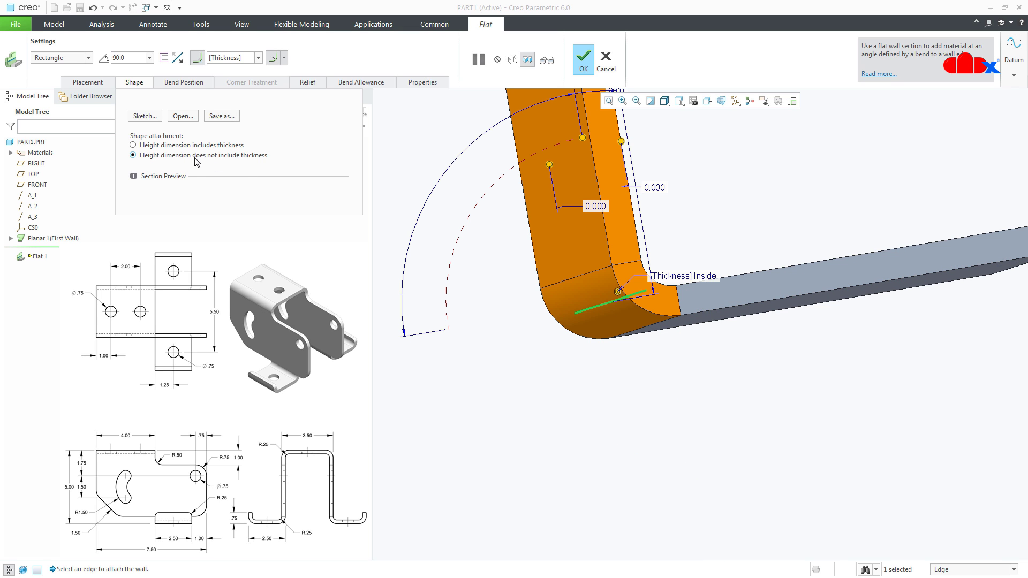
scroll(676, 308, "down", 5)
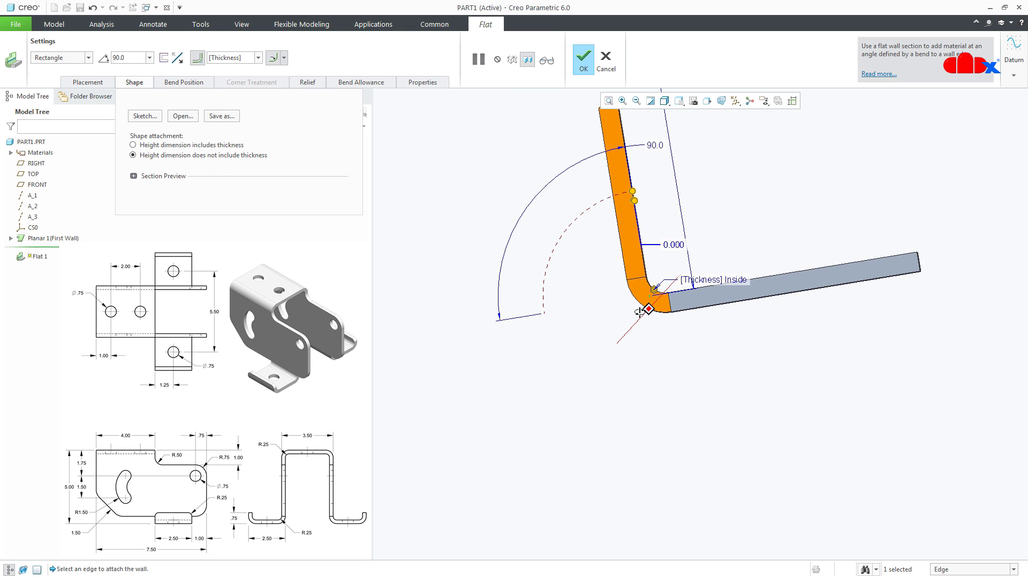
scroll(645, 314, "down", 2)
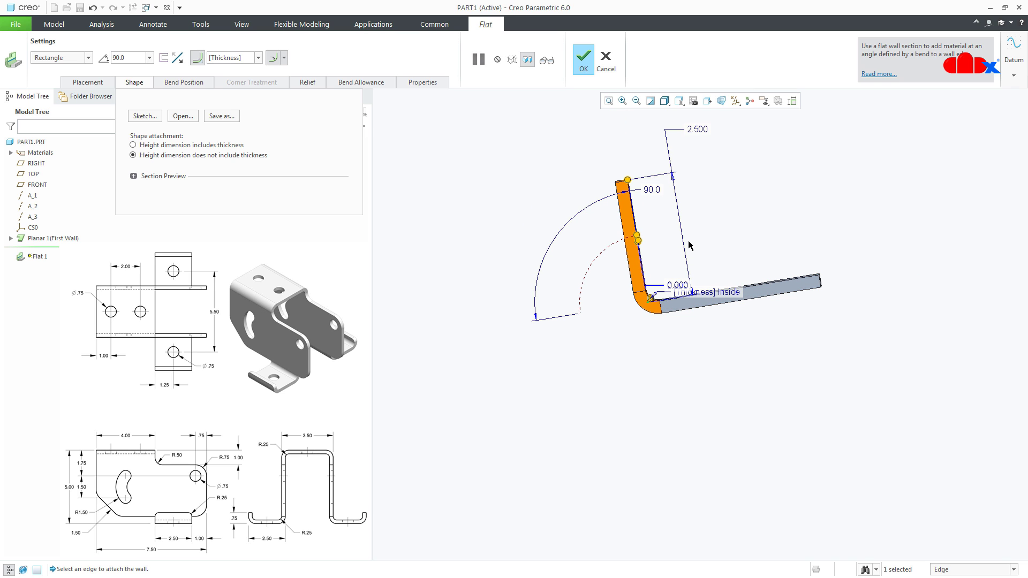
middle_click_drag(666, 322, 712, 321)
scroll(711, 330, "up", 2)
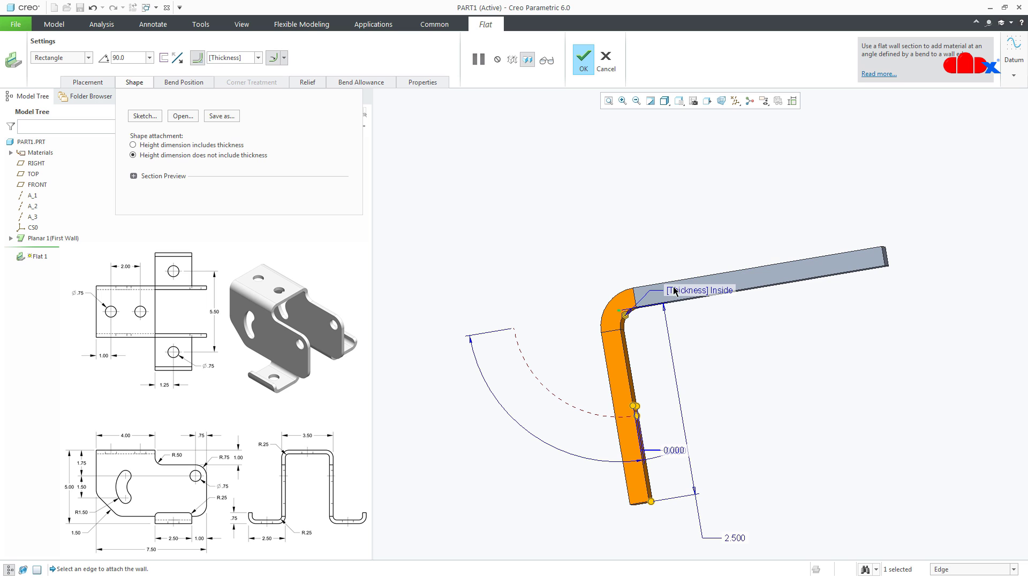
Switch the flat wall's shape attachment back to the height dimension including thickness, and inspect the bend.
left_click(211, 147)
scroll(697, 289, "up", 2)
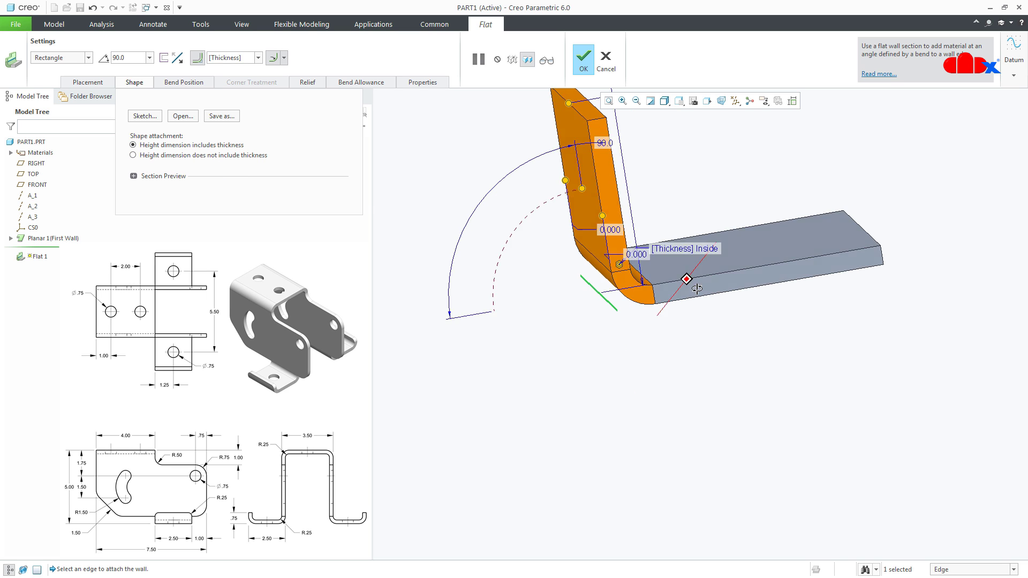
middle_click_drag(698, 289, 596, 275)
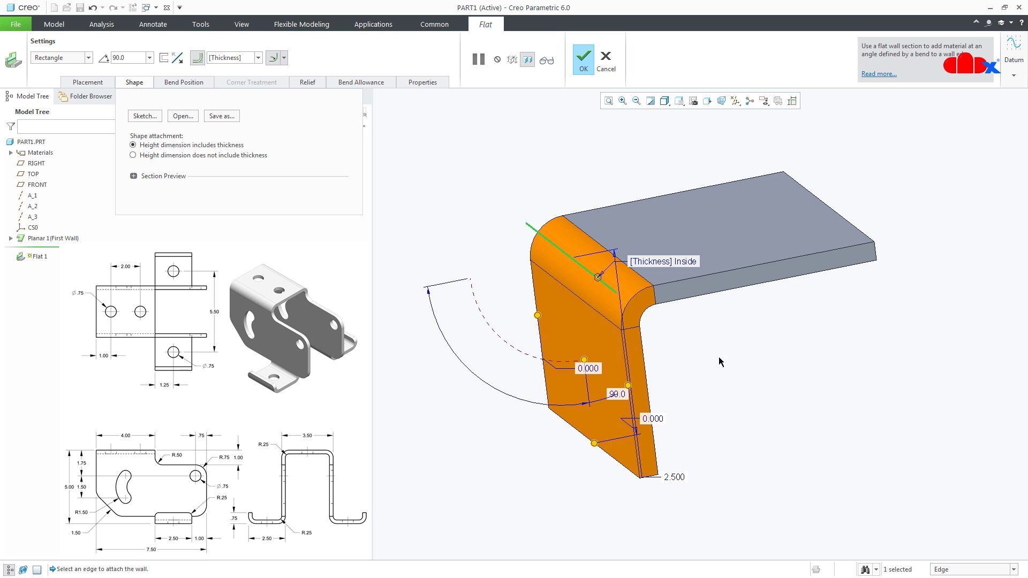
middle_click_drag(721, 362, 711, 356)
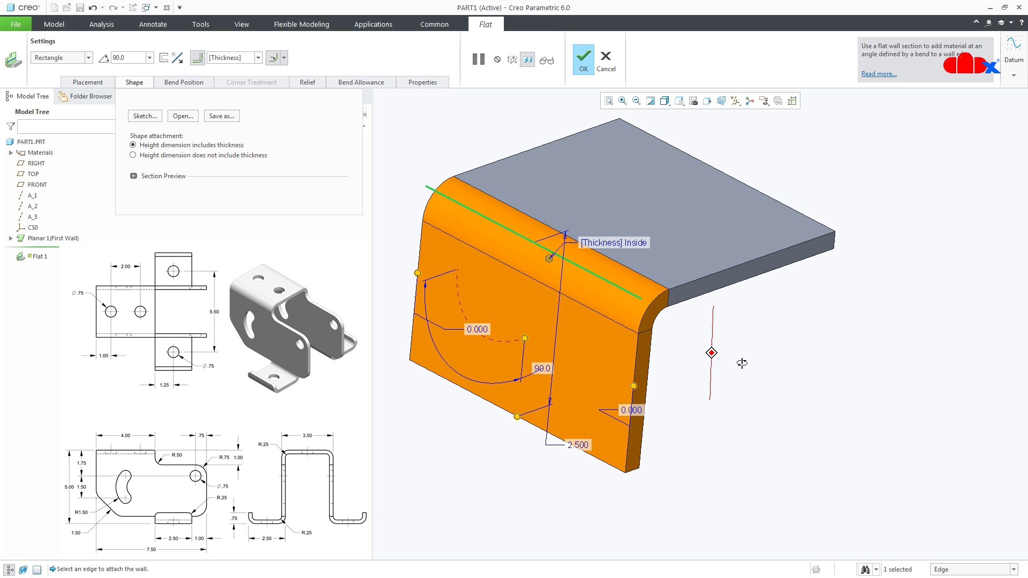
Open the flat wall's shape sketch and orient the view normal to the thin side face of the first wall.
left_click(153, 120)
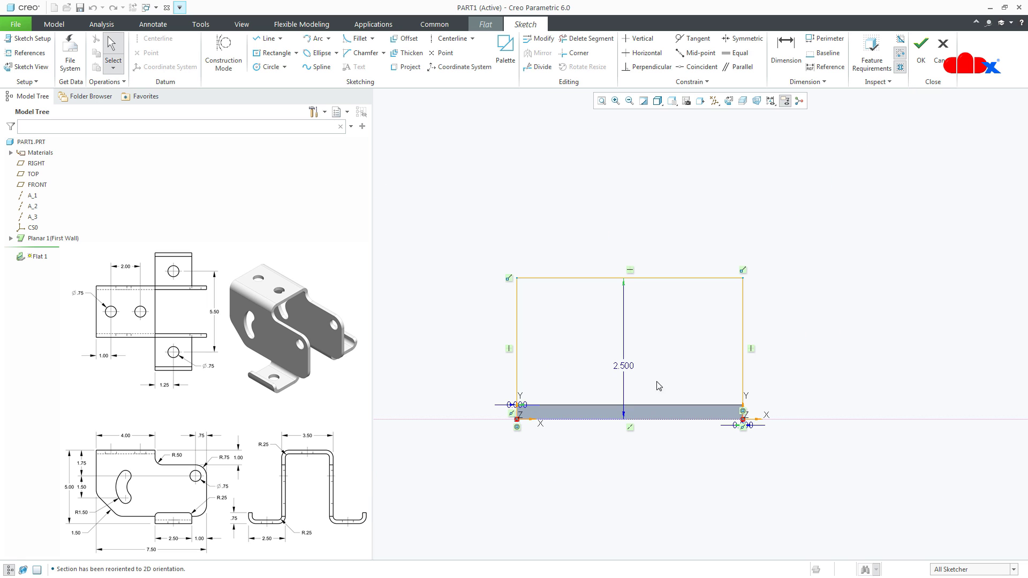
mouse_move(613, 414)
middle_mouse_down()
mouse_move(539, 361)
mouse_move(569, 484)
middle_mouse_up()
left_click(700, 101)
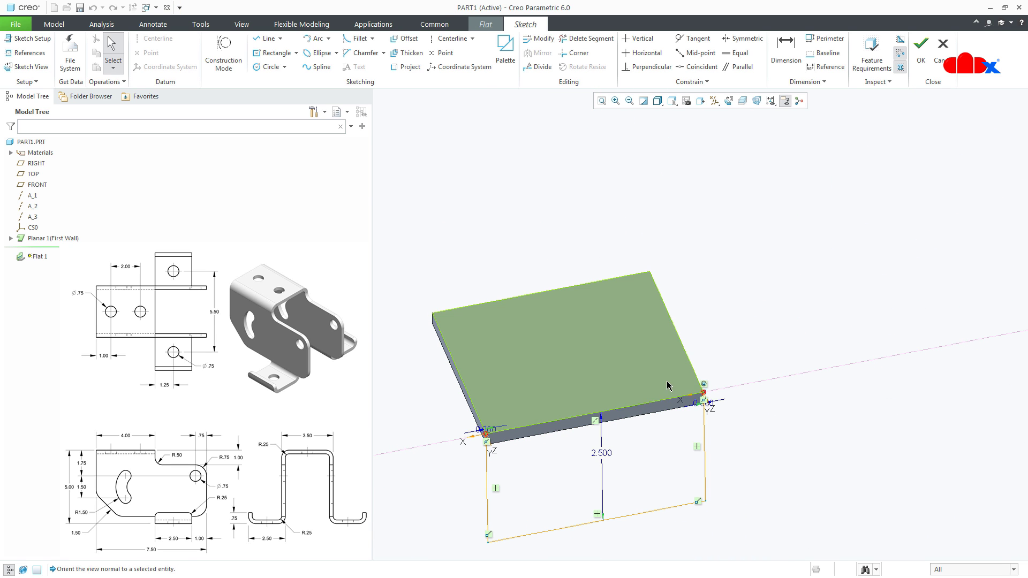
left_click(657, 410)
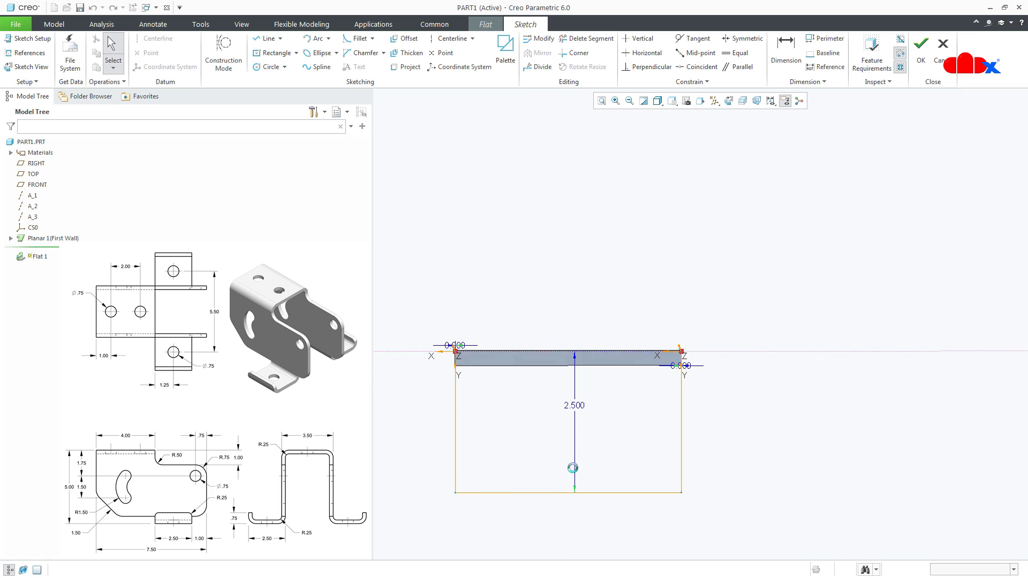
Draw a horizontal line about 1.56 long outward from the profile's side, about 0.71 below the attachment edge, and a vertical line about 1.81 down from its end.
right_click(550, 518)
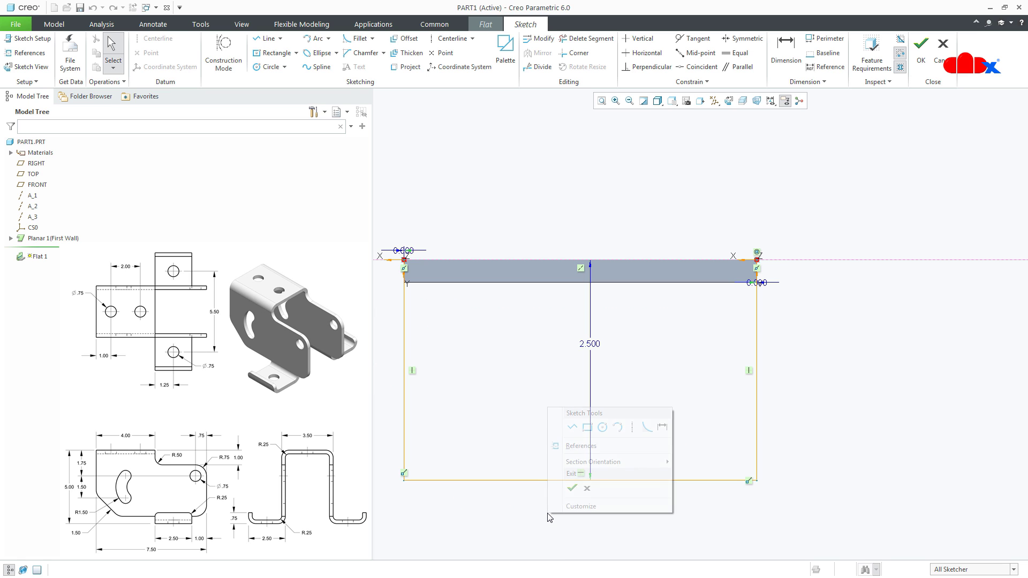
left_click(572, 427)
left_click(757, 323)
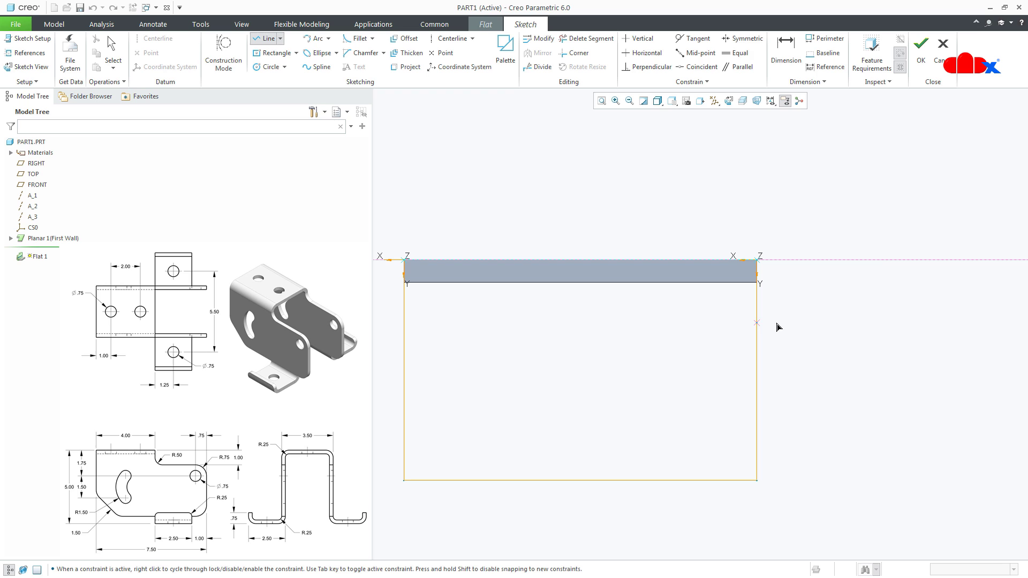
left_click(894, 323)
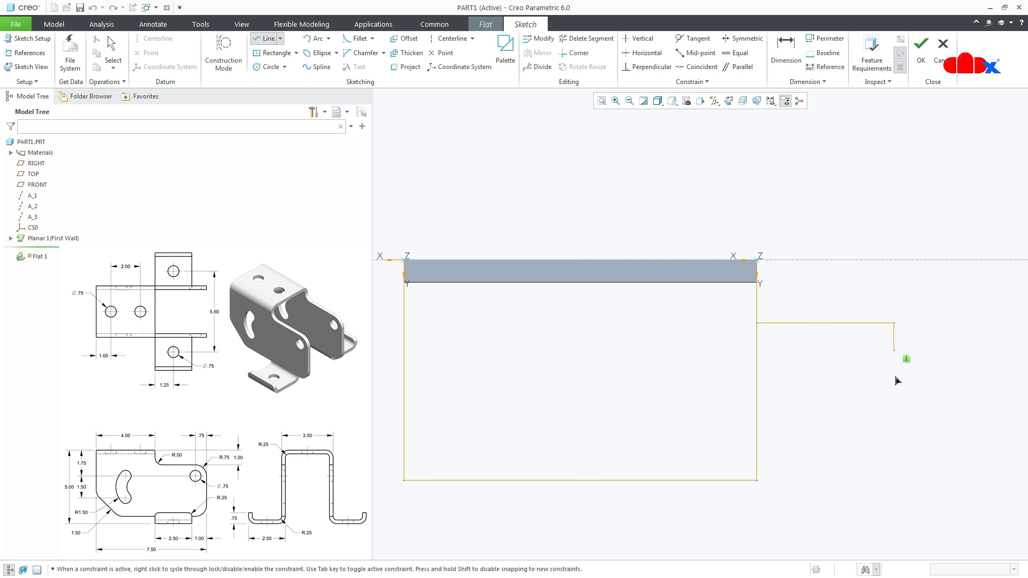
left_click(893, 483)
middle_click(896, 485)
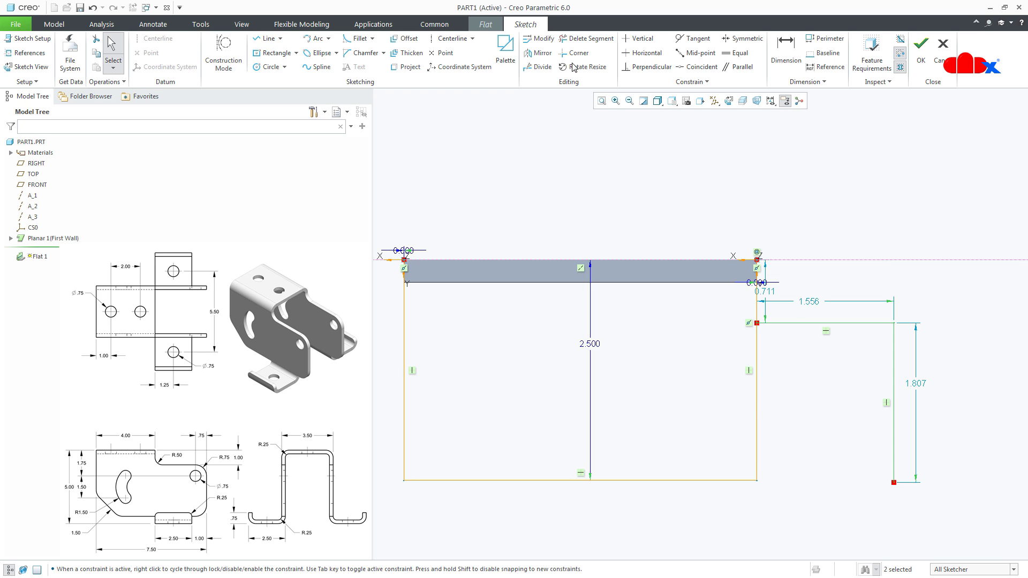
Extend the profile's lower edge to a corner with the new vertical line and delete the inner vertical segment between them.
left_click(575, 52)
left_click(708, 482)
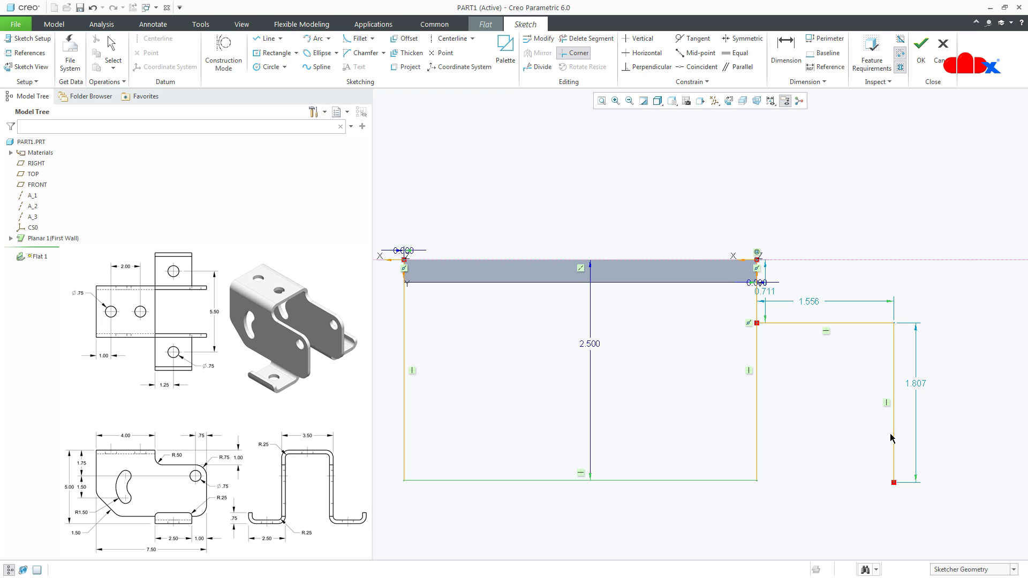
left_click(893, 438)
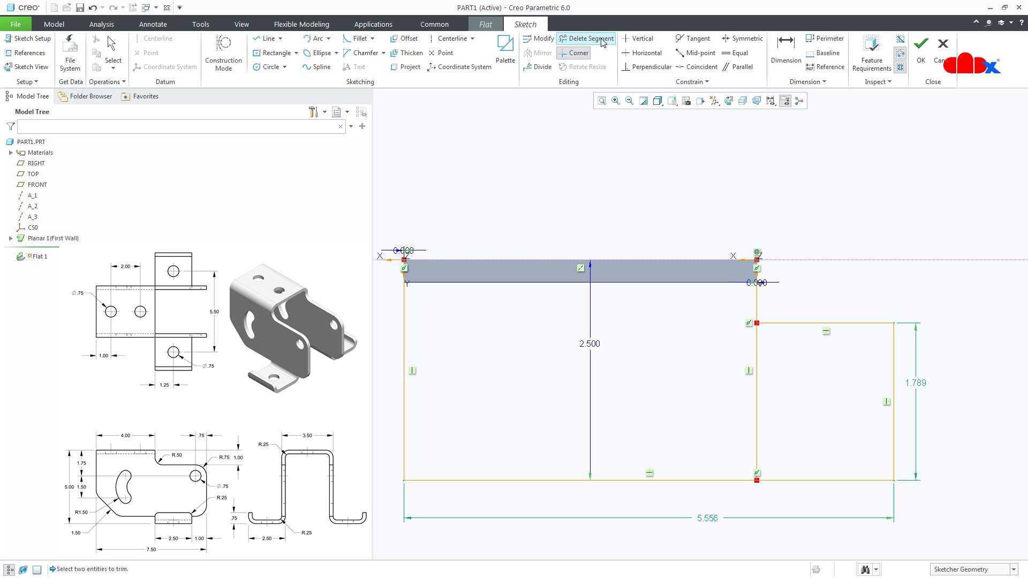
left_click(587, 39)
left_click(757, 375)
middle_click(792, 375)
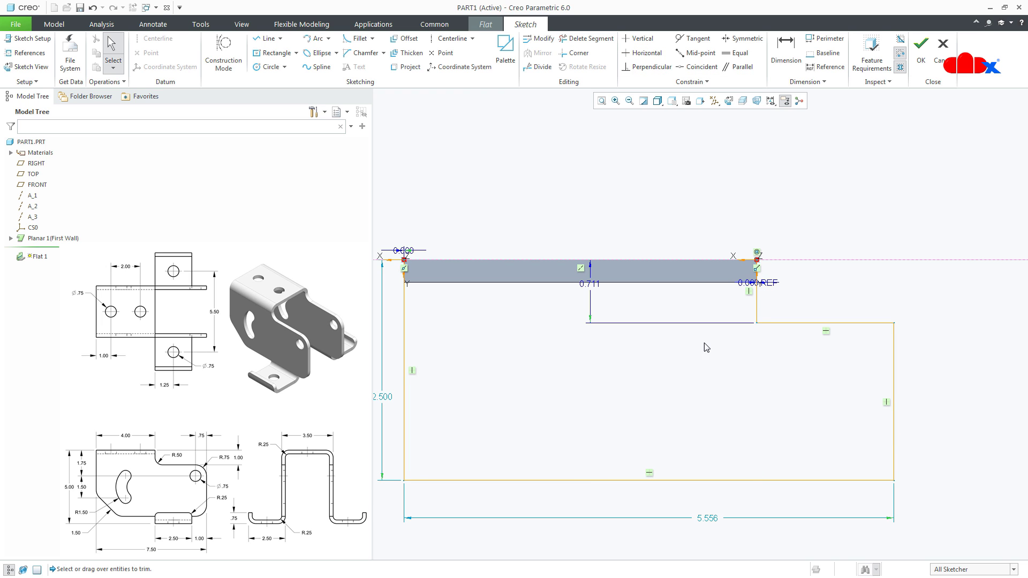
Set the flat wall profile's overall width to 7.5 and its overall height to 5.
scroll(705, 349, "down", 3)
scroll(724, 490, "up", 2)
left_click(705, 455)
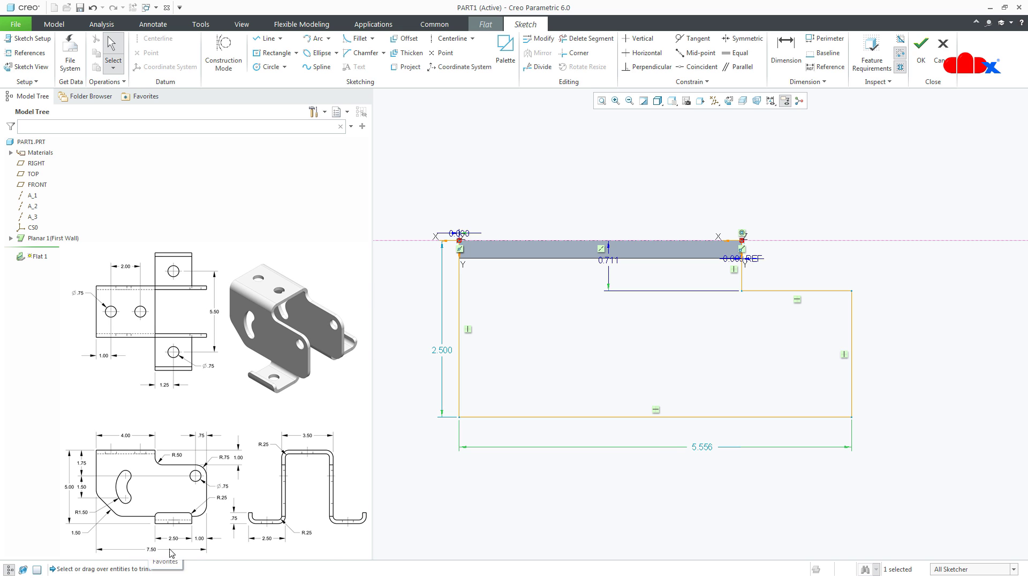
double_click(700, 448)
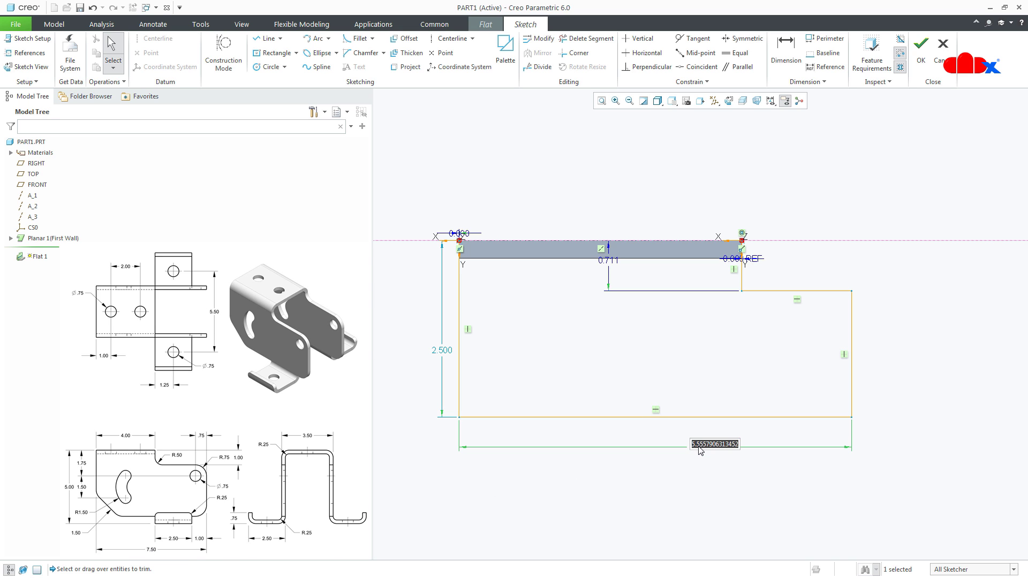
type("7.5")
key("Return")
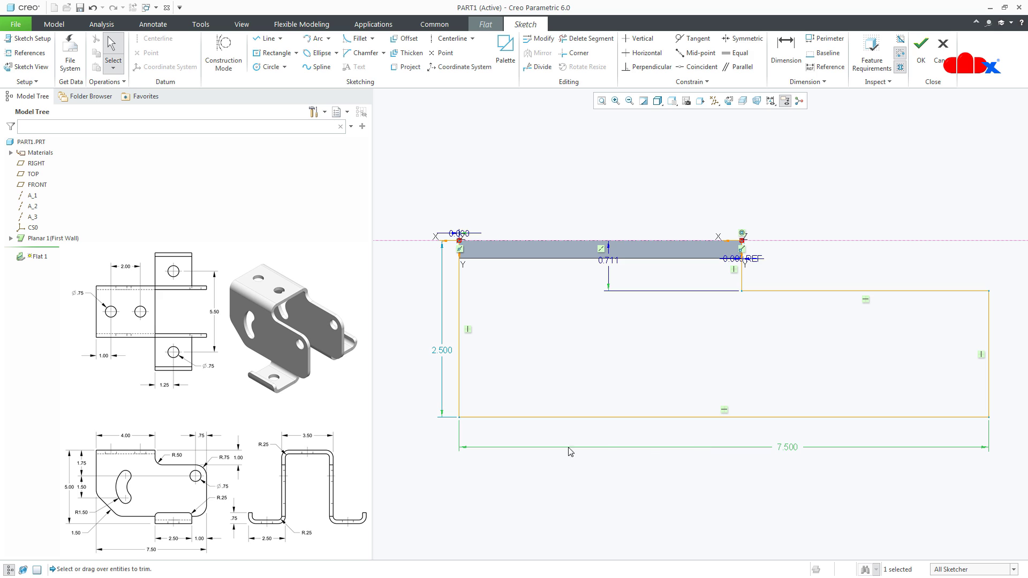
double_click(441, 351)
type("5")
key("Return")
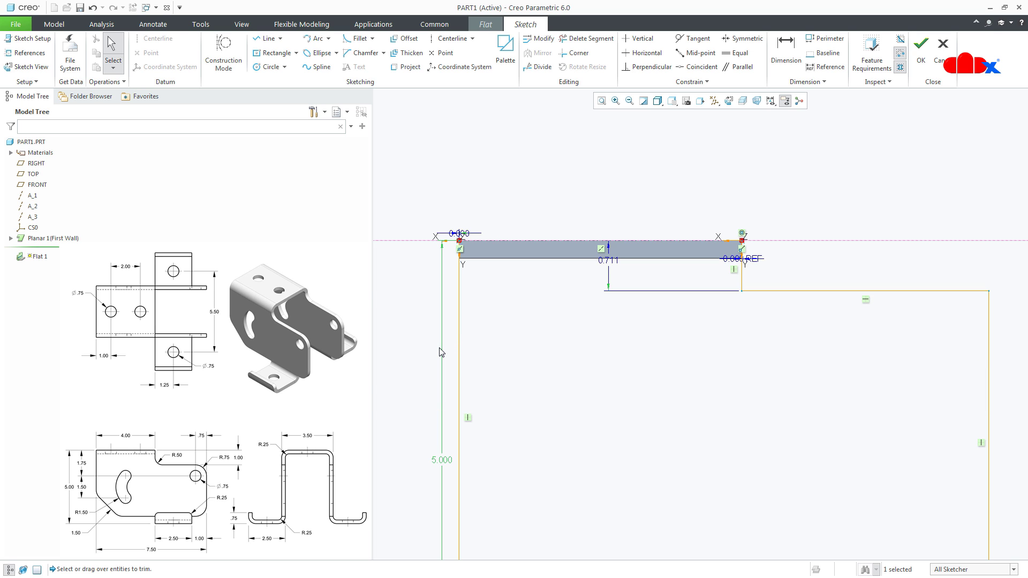
Set the depth of the flat wall profile's step below the attachment edge to 1.
scroll(443, 352, "down", 3)
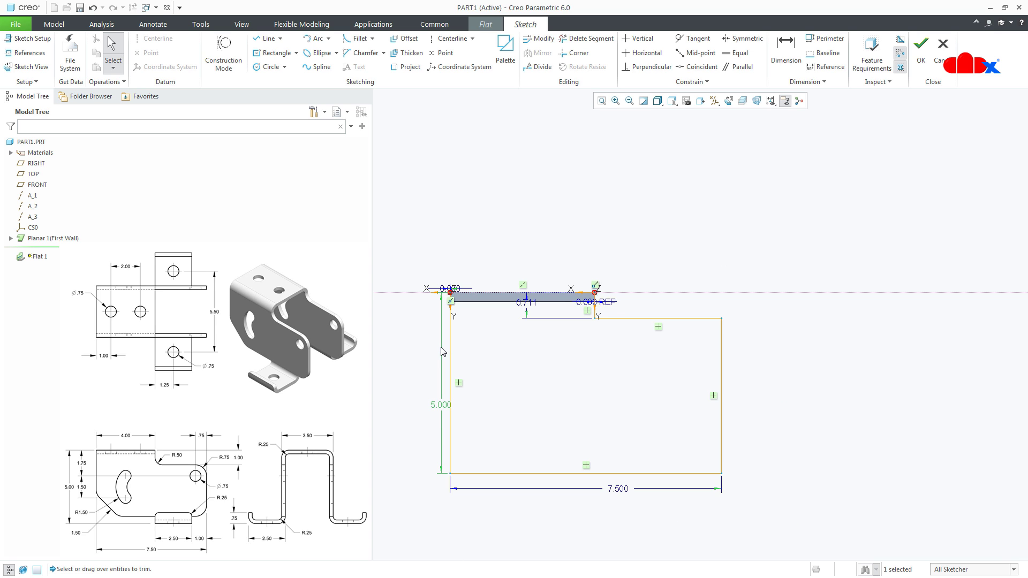
double_click(525, 301)
type("1")
key("Return")
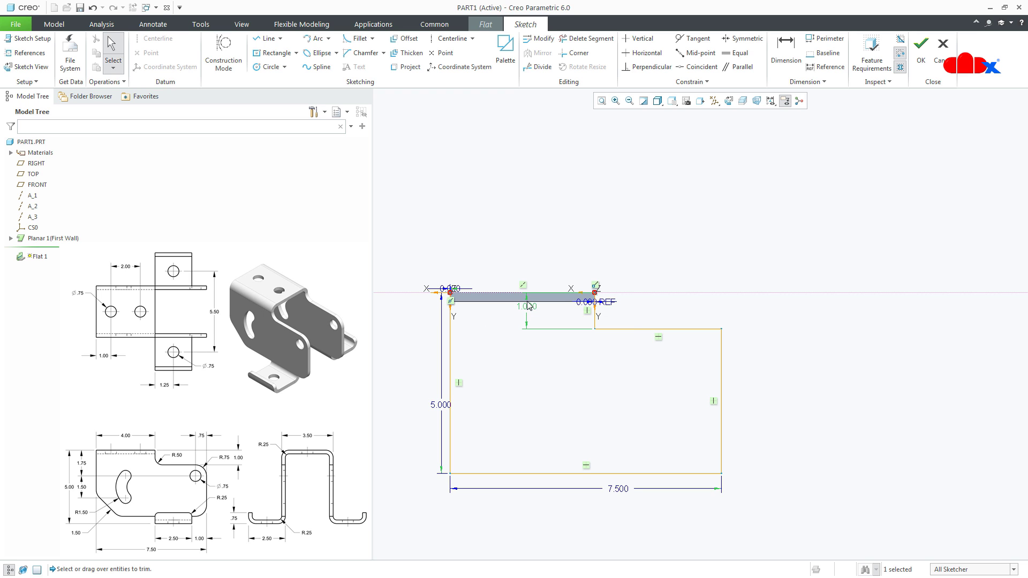
Finish the profile sketch and complete the flat wall with its 90° bend.
right_click(689, 306)
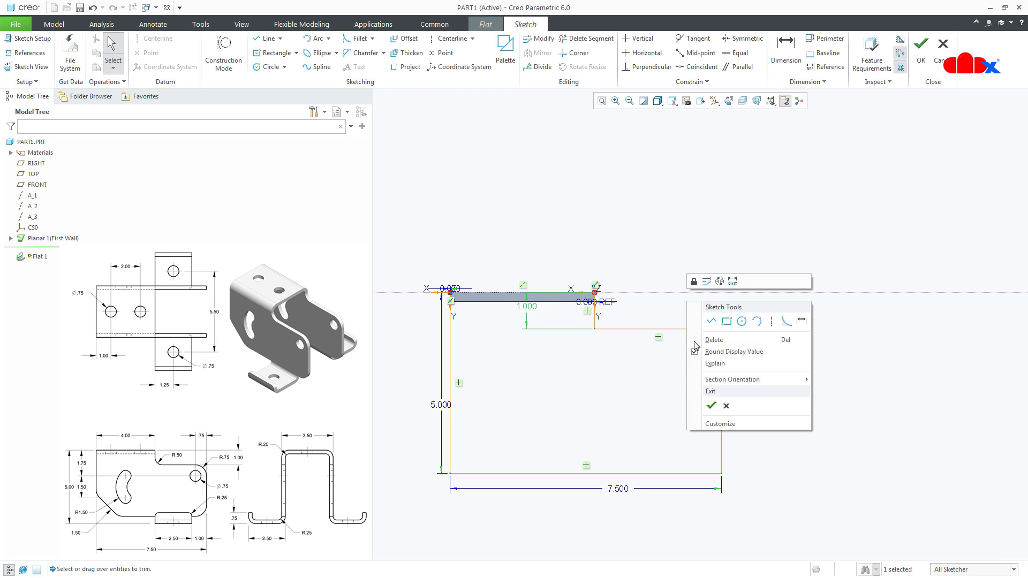
left_click(712, 406)
mouse_move(696, 407)
middle_mouse_down()
mouse_move(650, 443)
mouse_move(663, 445)
middle_mouse_up()
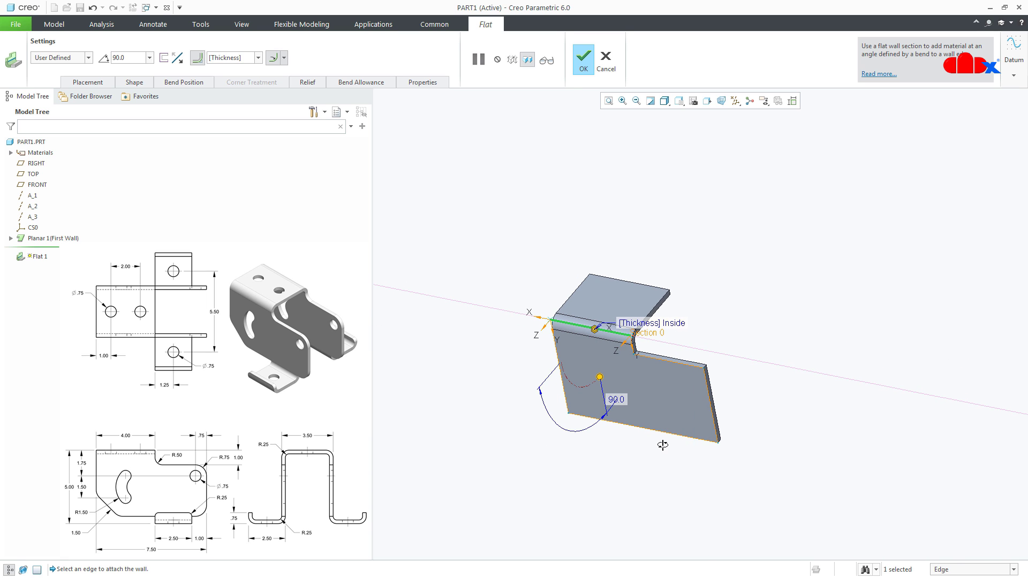
middle_click(672, 448)
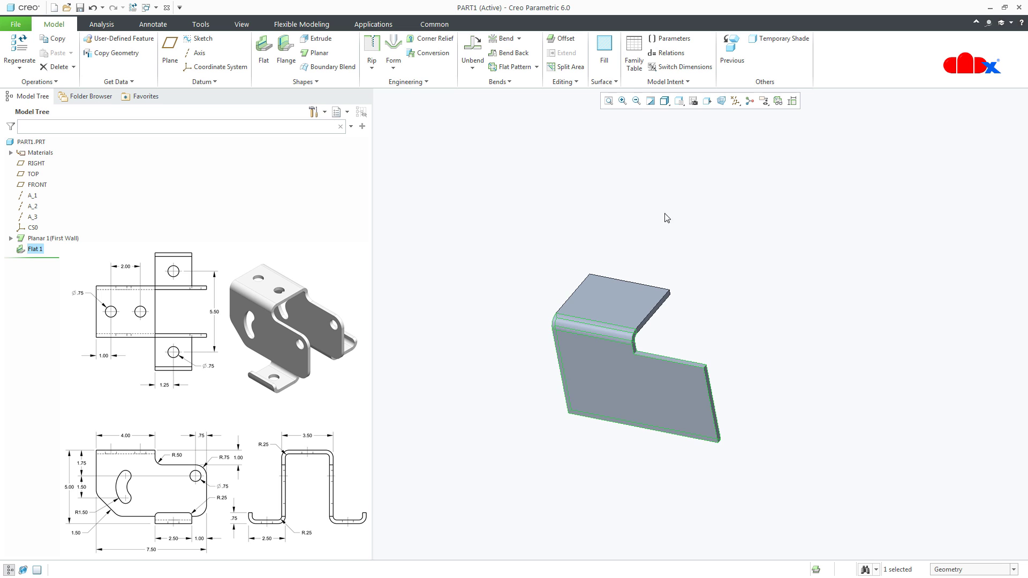
Mirror the flat side wall about the FRONT datum plane.
left_click(568, 82)
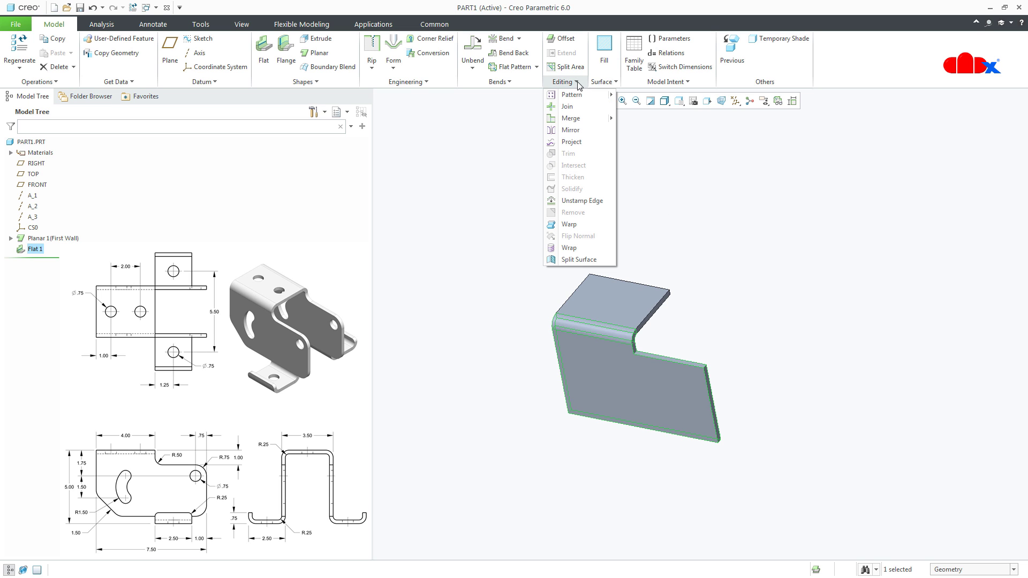
left_click(571, 131)
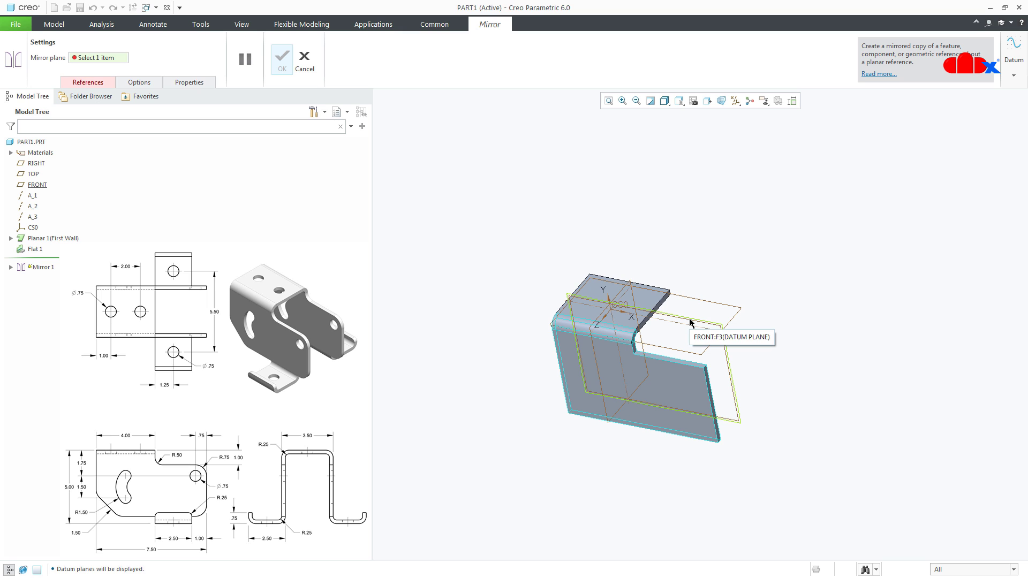
left_click(691, 322)
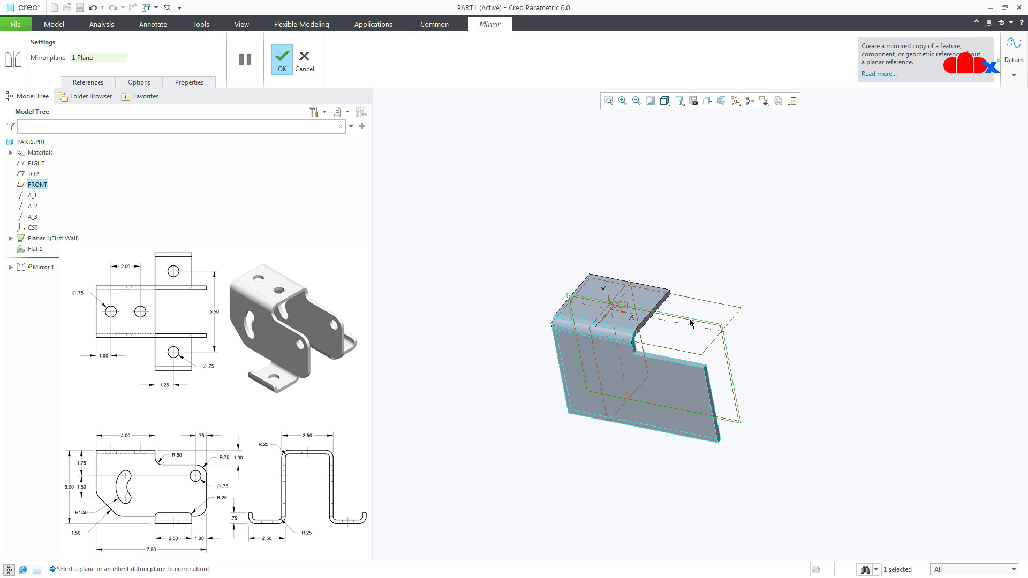
middle_click(717, 283)
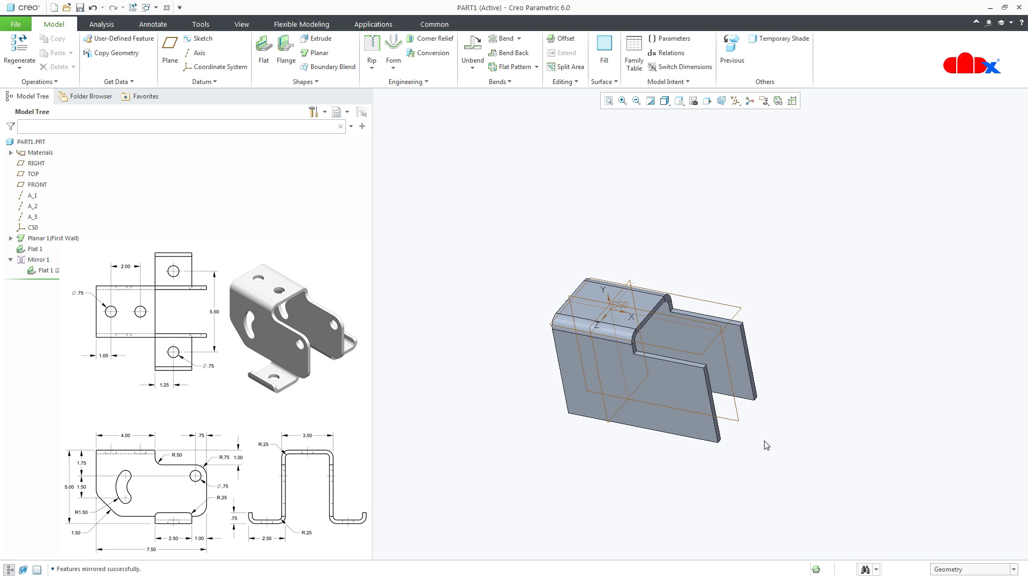
Start a flange on the front side wall's lower edge, pulled in about 1.28 from the stepped end and about 1.94 from the other.
scroll(719, 399, "up", 3)
mouse_move(713, 396)
middle_mouse_down()
mouse_move(684, 390)
mouse_move(686, 376)
mouse_move(675, 434)
middle_mouse_up()
scroll(675, 434, "down", 2)
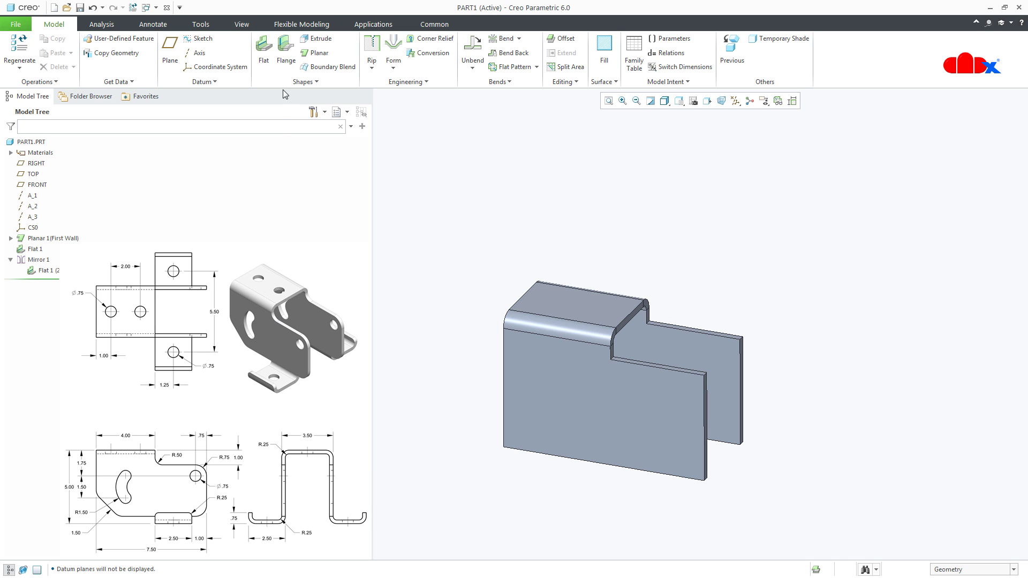
left_click(286, 51)
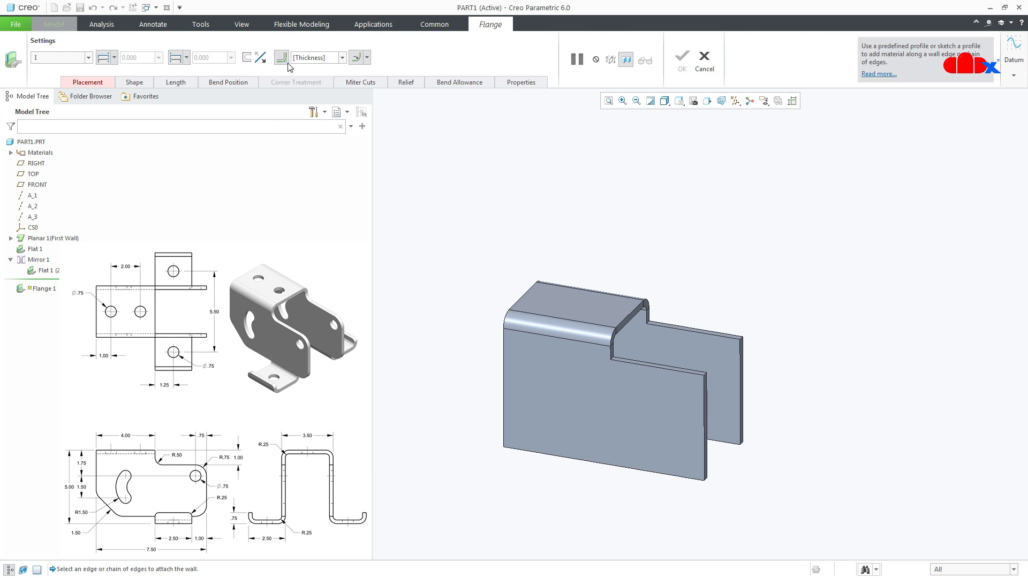
left_click(590, 457)
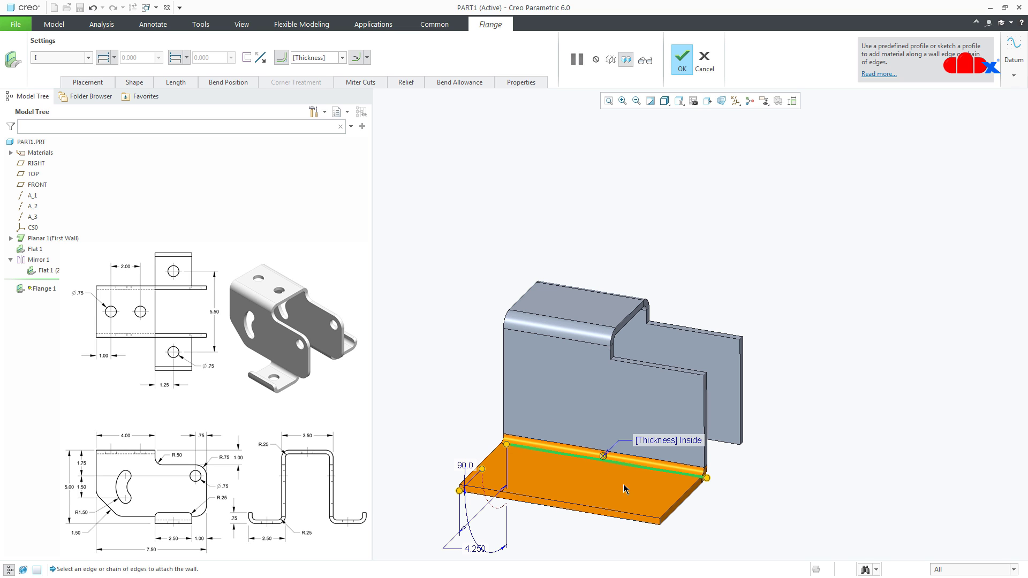
left_click_drag(707, 478, 674, 474)
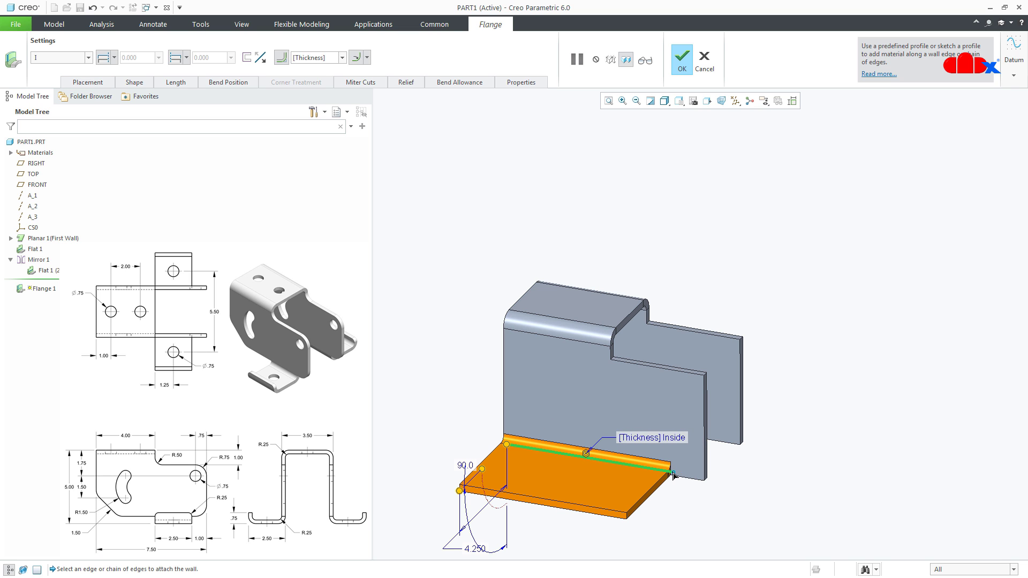
left_click_drag(506, 444, 551, 454)
In the flange's shape sketch, draw a vertical lip line about 1.47 long from the profile's outer end, parallel to the side wall.
middle_click_drag(664, 498, 702, 527)
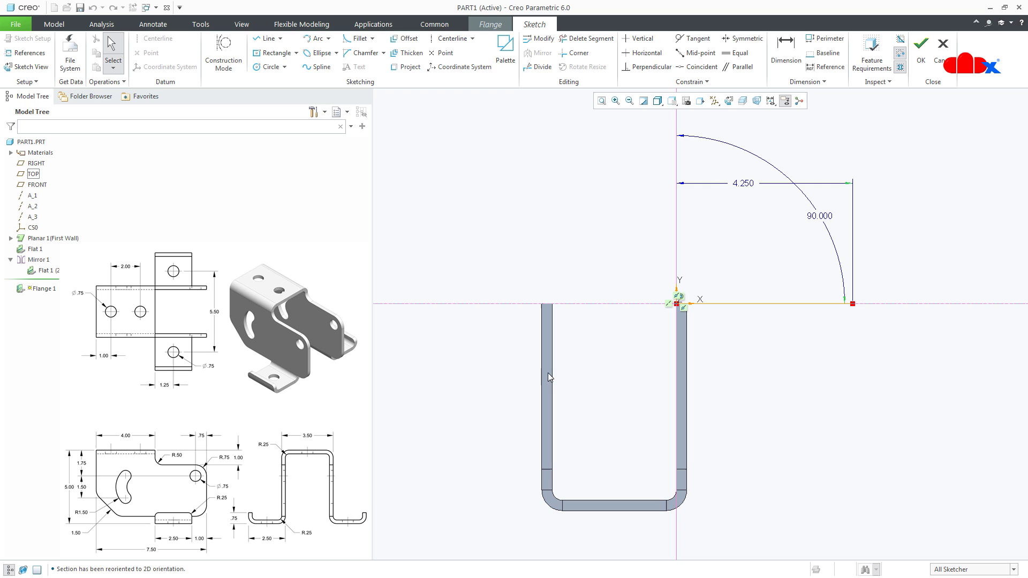
right_click(770, 347)
left_click(789, 369)
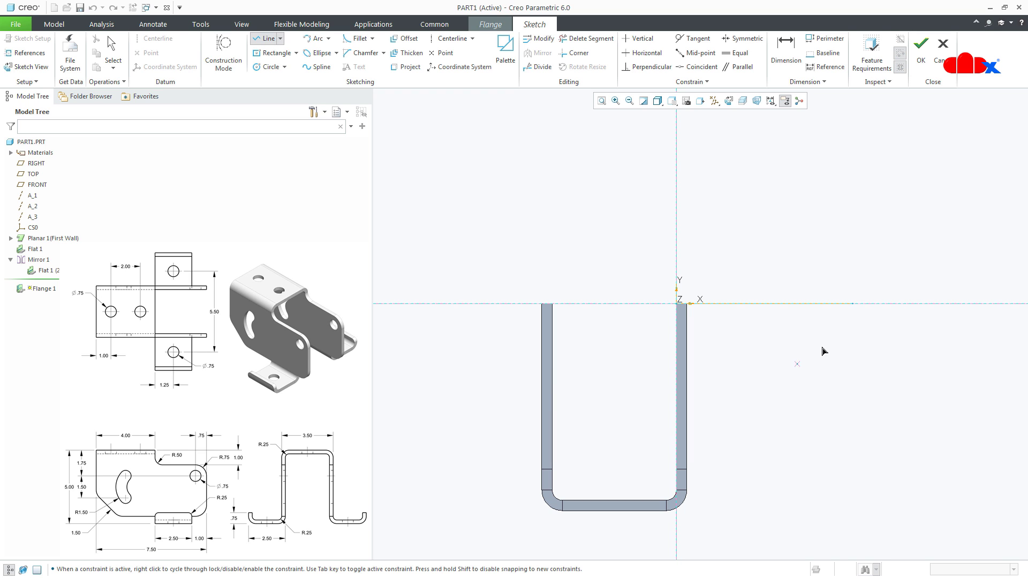
left_click(853, 304)
left_click(853, 364)
middle_click(860, 386)
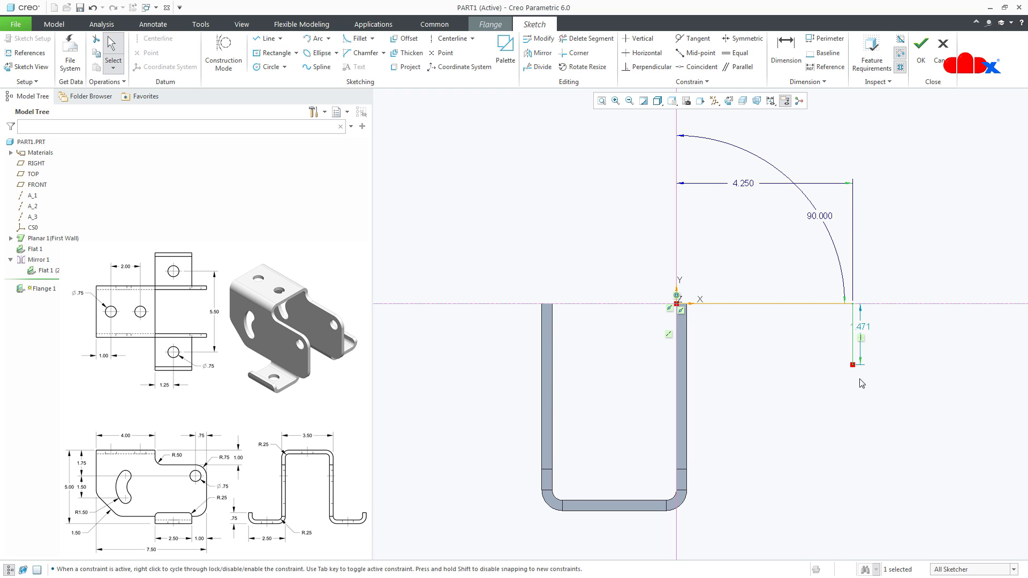
Set the flange profile's lip height to 0.75 and its width to 2.5, and finish the sketch.
double_click(868, 328)
key("BackSpace")
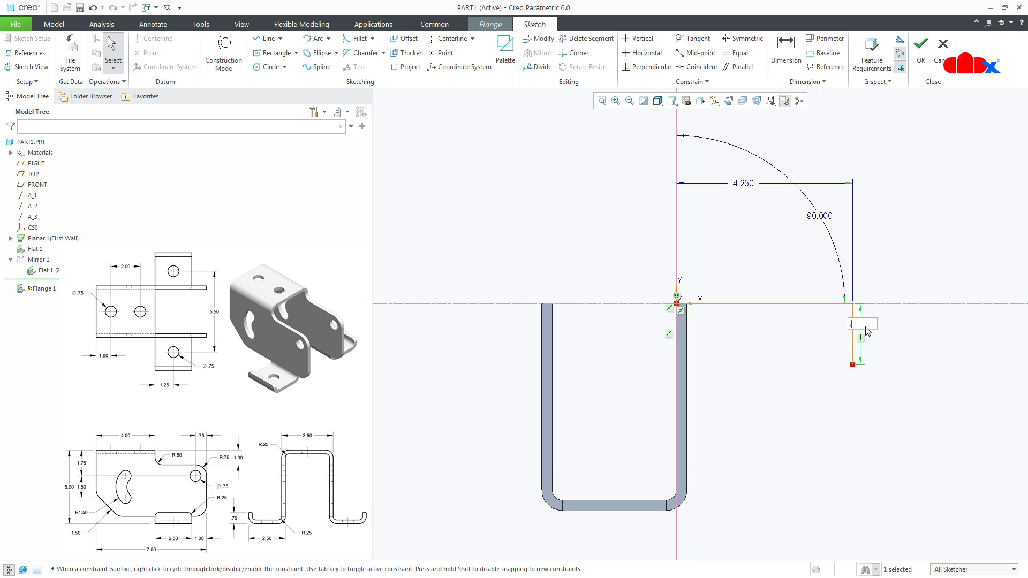
type(".75")
key("Return")
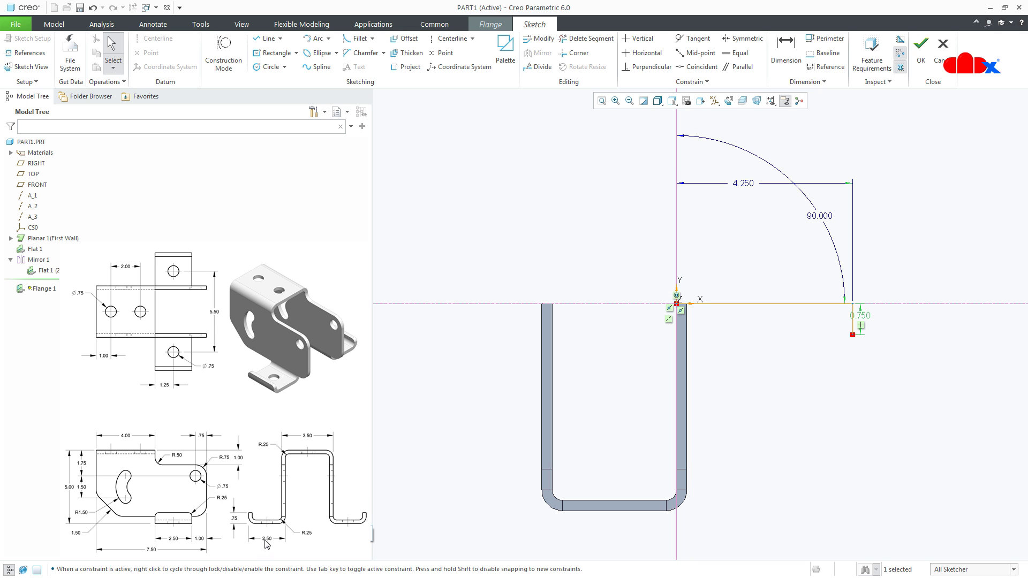
double_click(738, 188)
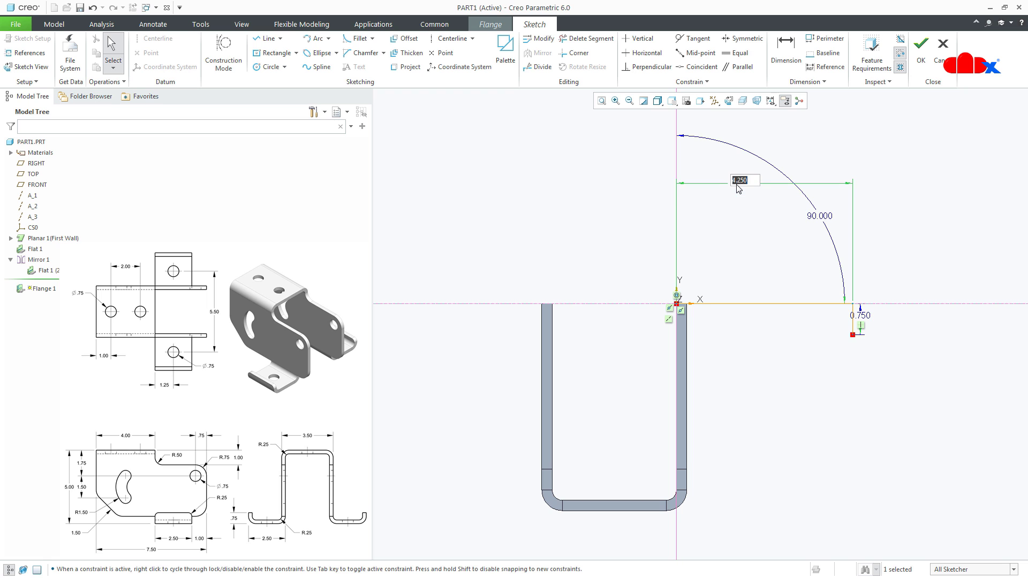
type("2.5")
key("Return")
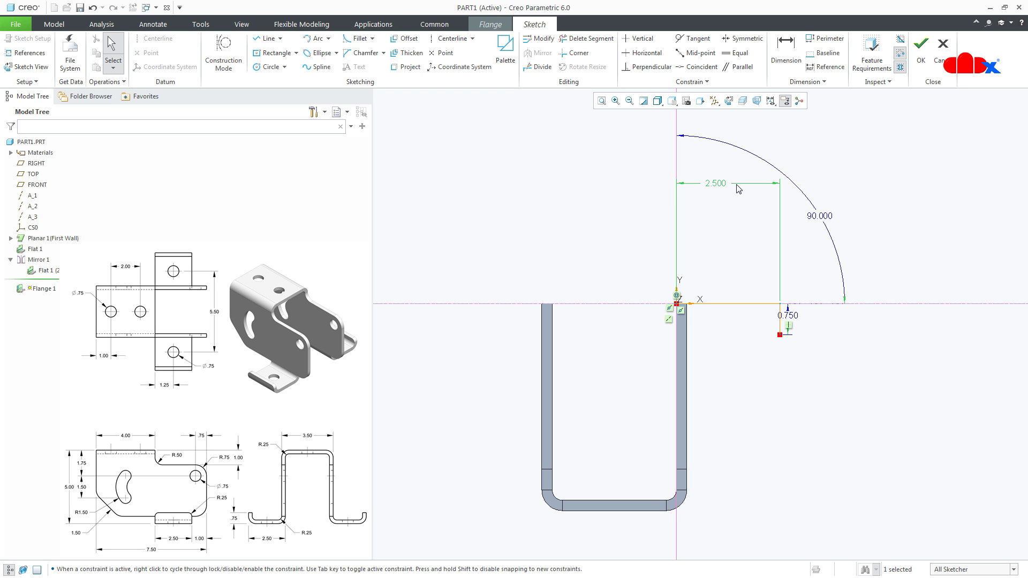
left_click(921, 45)
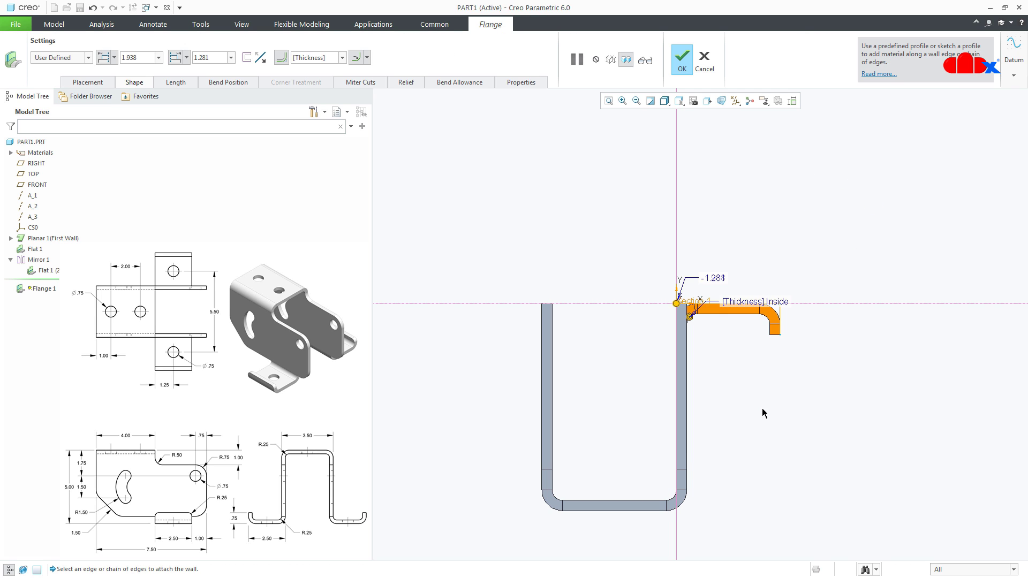
Set the flange's end offset at the wall's stepped end to -1.
middle_click_drag(760, 422, 712, 487)
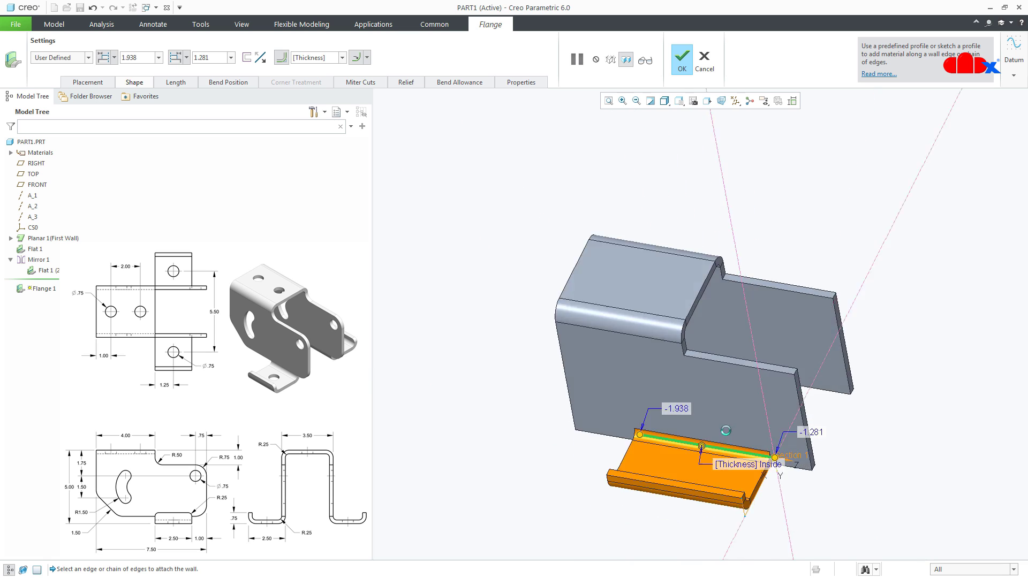
scroll(718, 489, "up", 6)
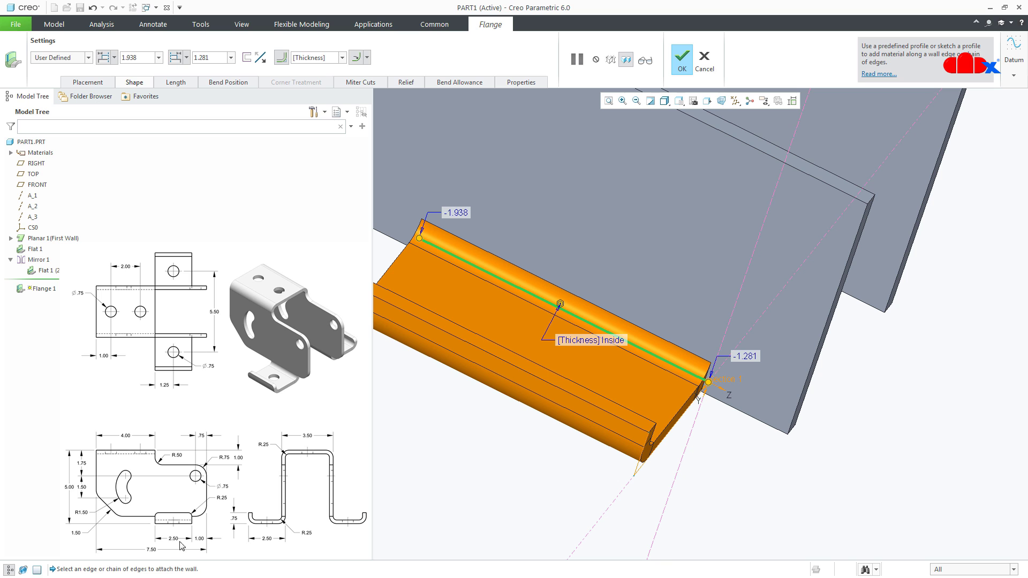
double_click(745, 357)
type("-1")
key("Return")
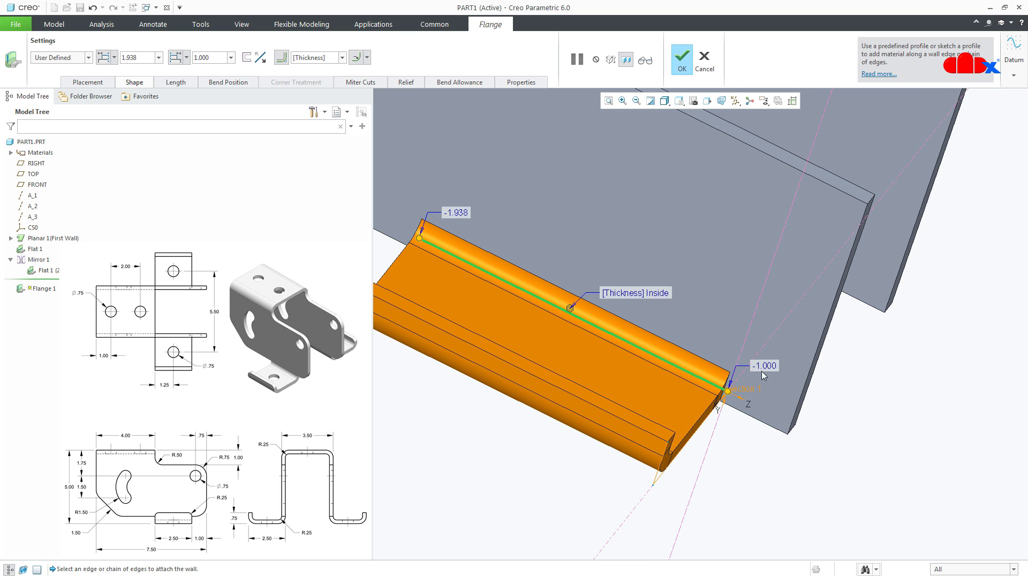
Set the flange's other end offset, at the wall's unstepped end, to -4.
scroll(828, 454, "up", 2)
middle_click_drag(587, 460, 590, 460)
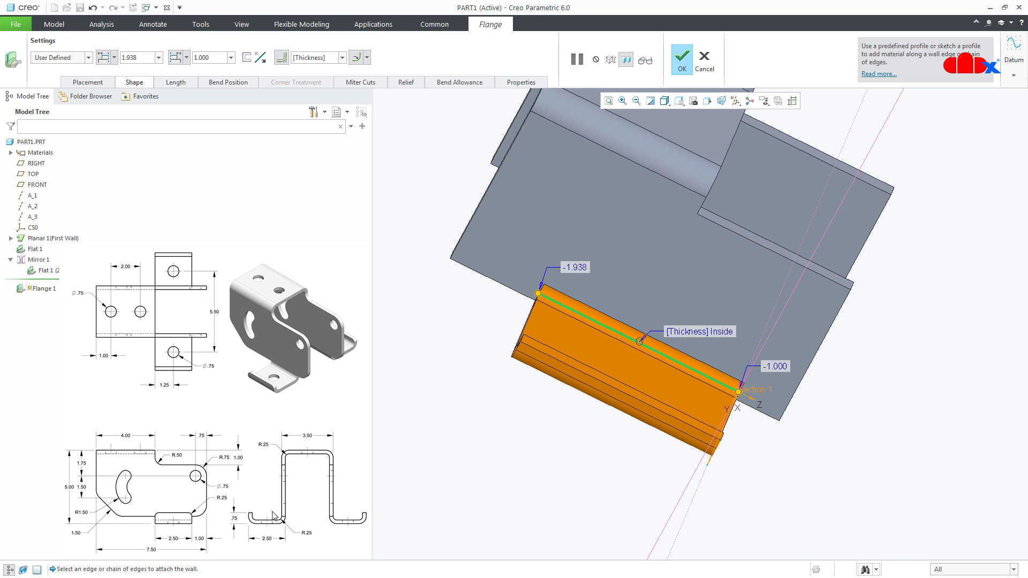
double_click(573, 268)
type("-4")
key("Return")
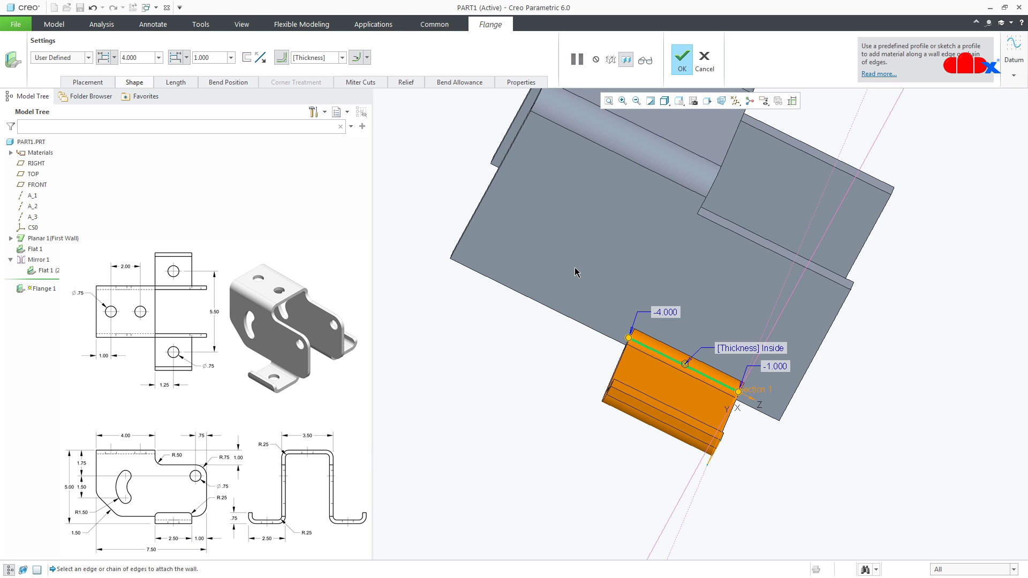
Change the flange's bend relief type to Rectangular.
middle_click_drag(576, 272, 613, 448)
scroll(771, 436, "up", 3)
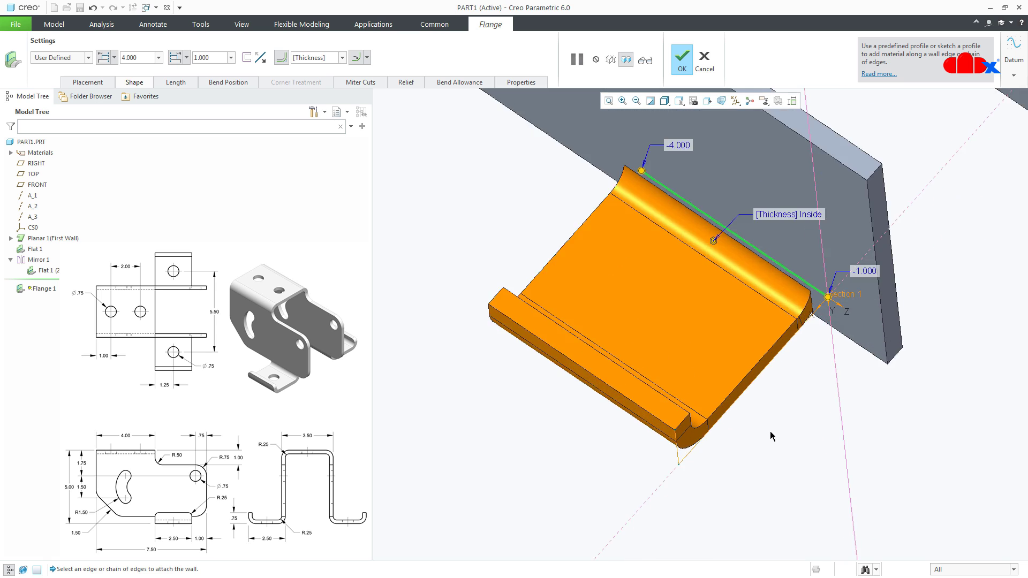
middle_click_drag(771, 436, 792, 369)
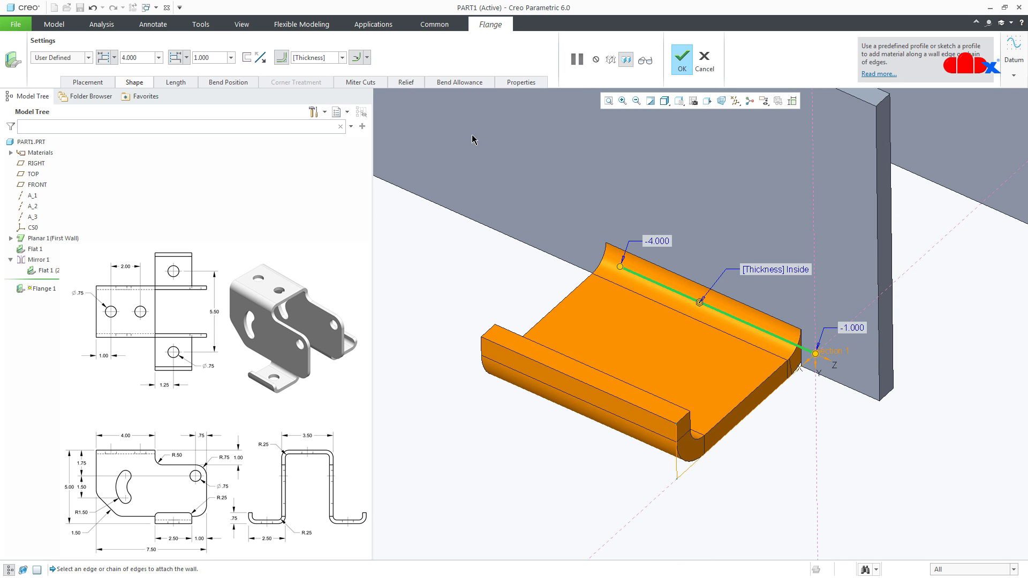
left_click(410, 83)
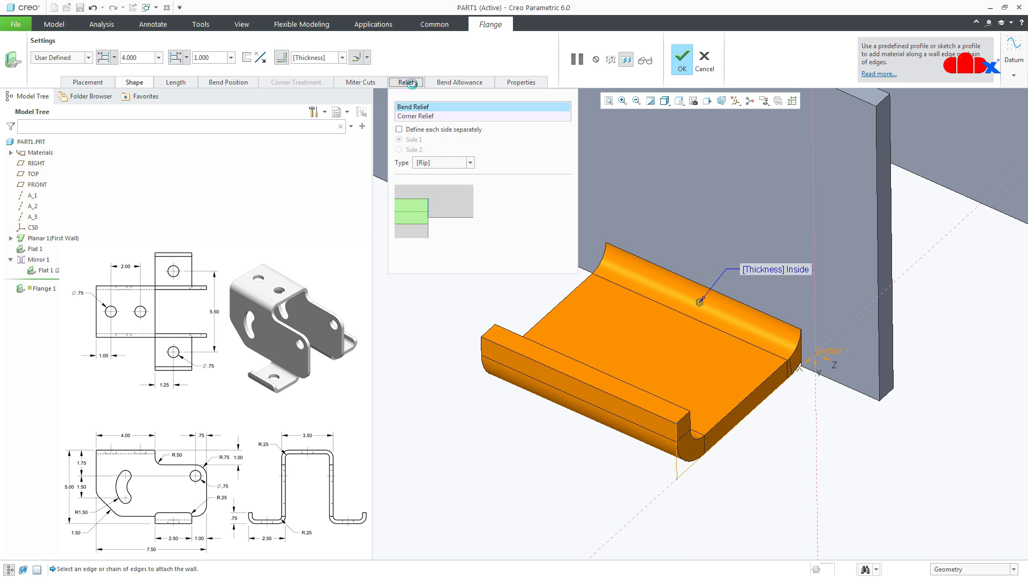
left_click(449, 163)
left_click(448, 206)
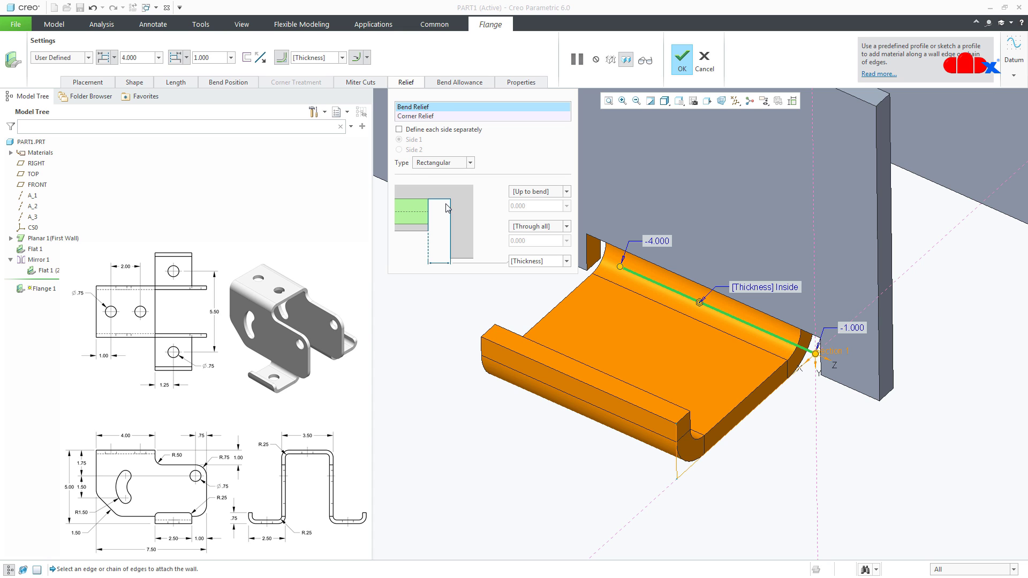
Try rectangular bend relief widths of 5 and 4 on the flange.
left_click(553, 262)
type("5")
key("Return")
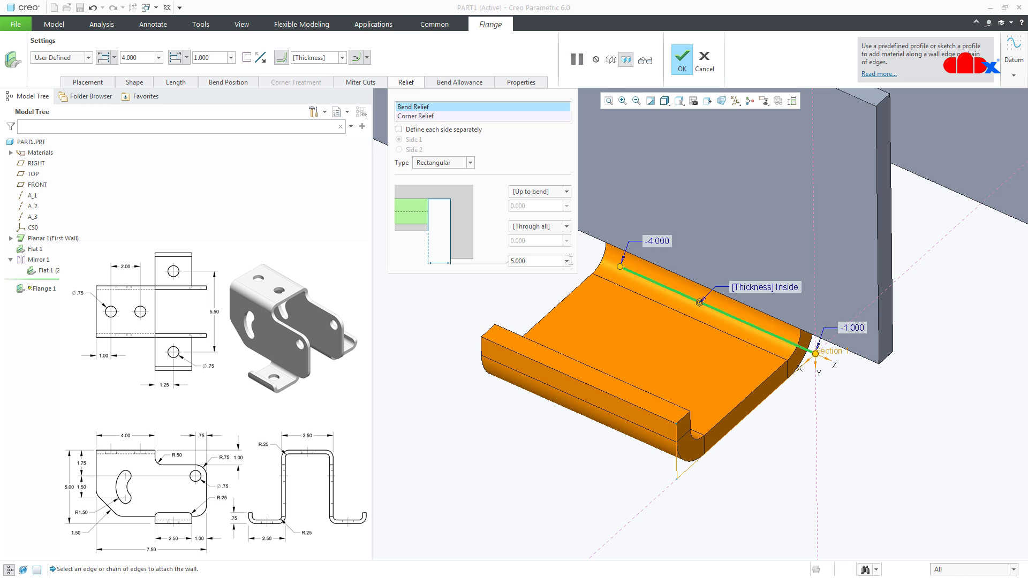
scroll(794, 423, "down", 3)
middle_click_drag(795, 423, 704, 412)
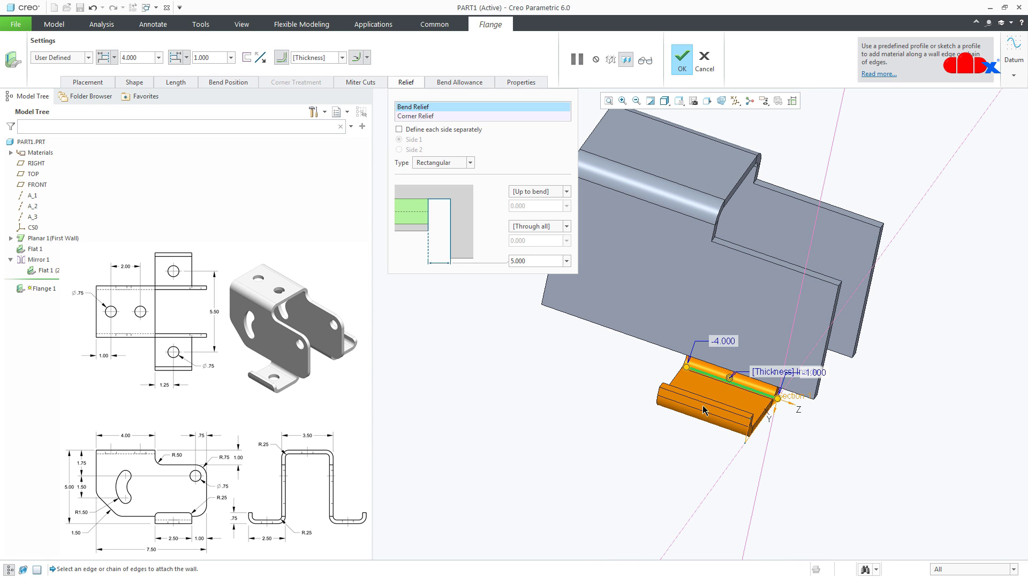
double_click(534, 261)
type("4")
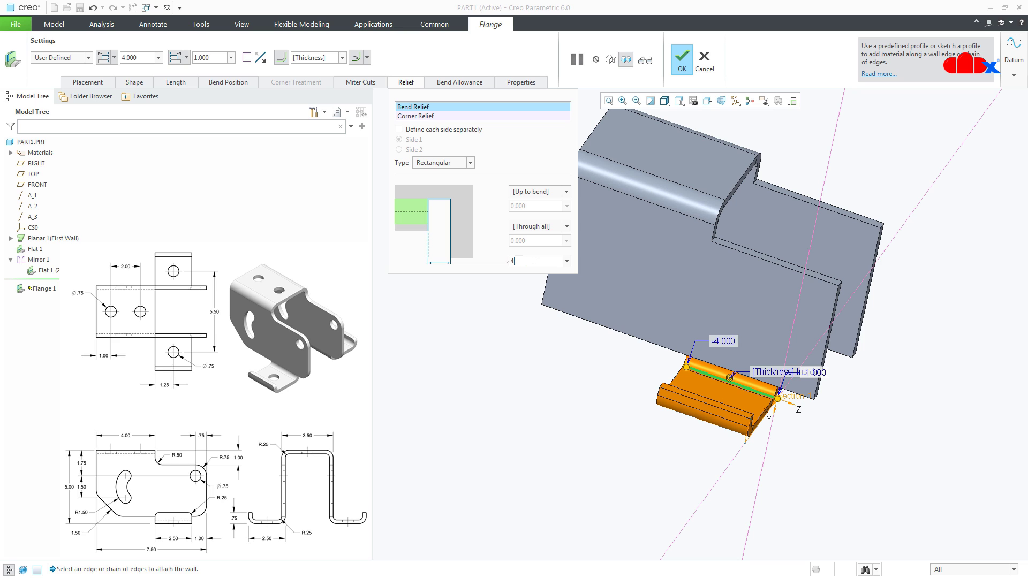
key("Return")
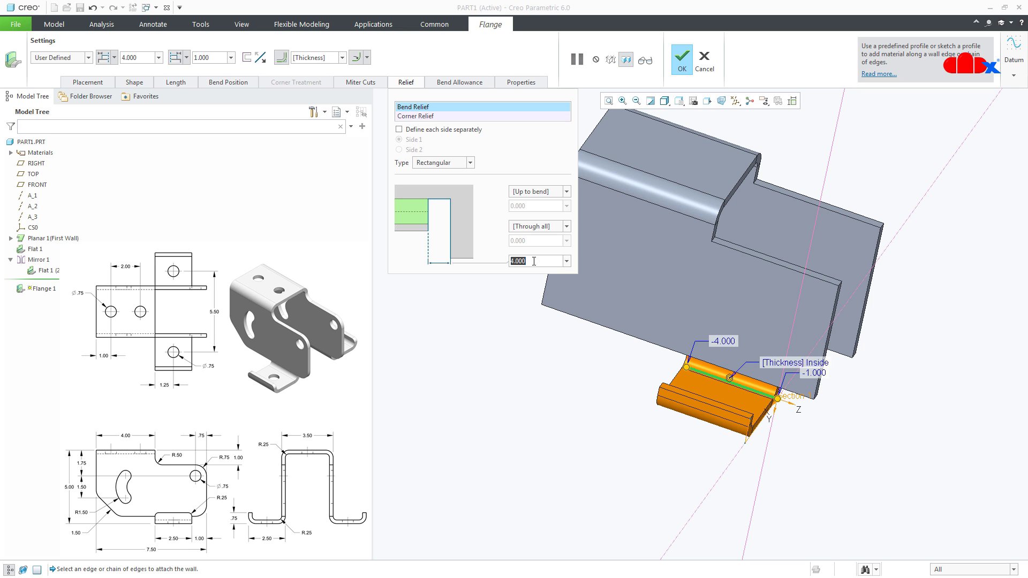
Set the rectangular bend relief's width to 3.
type("3")
key("Return")
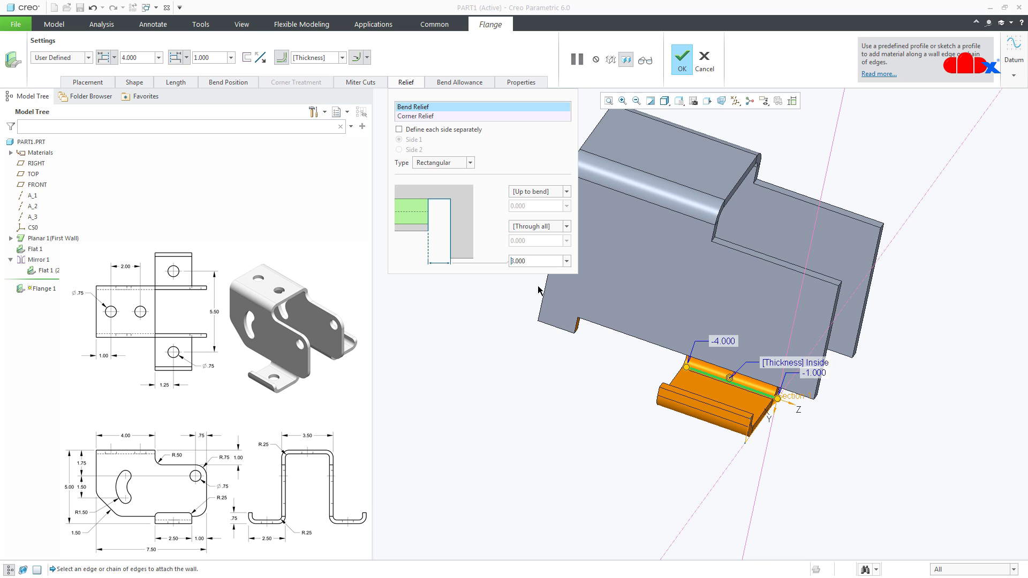
Set the flange's rectangular bend relief width to 4 and complete the flange wall.
double_click(529, 260)
type("4")
key("Return")
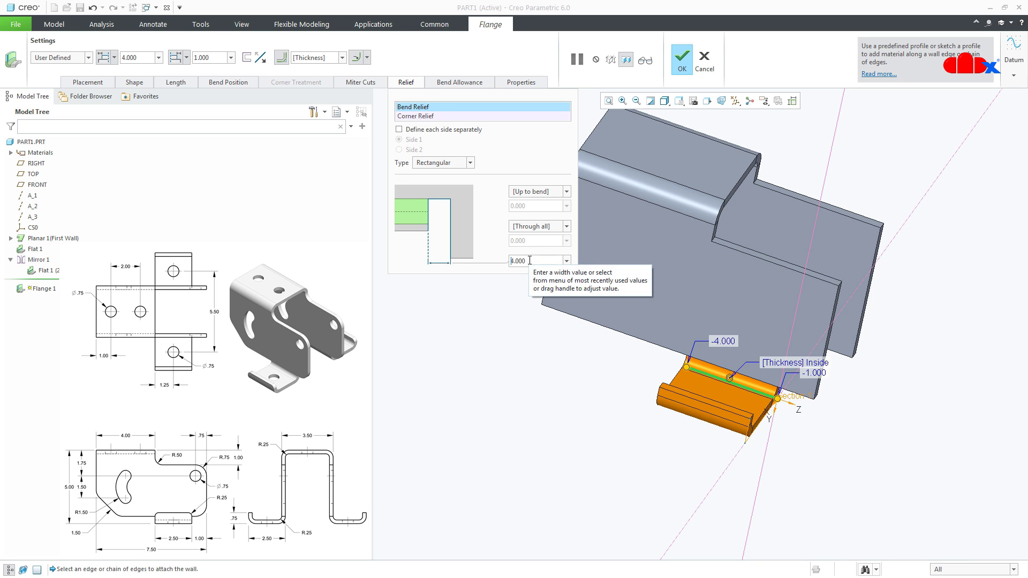
left_click(682, 60)
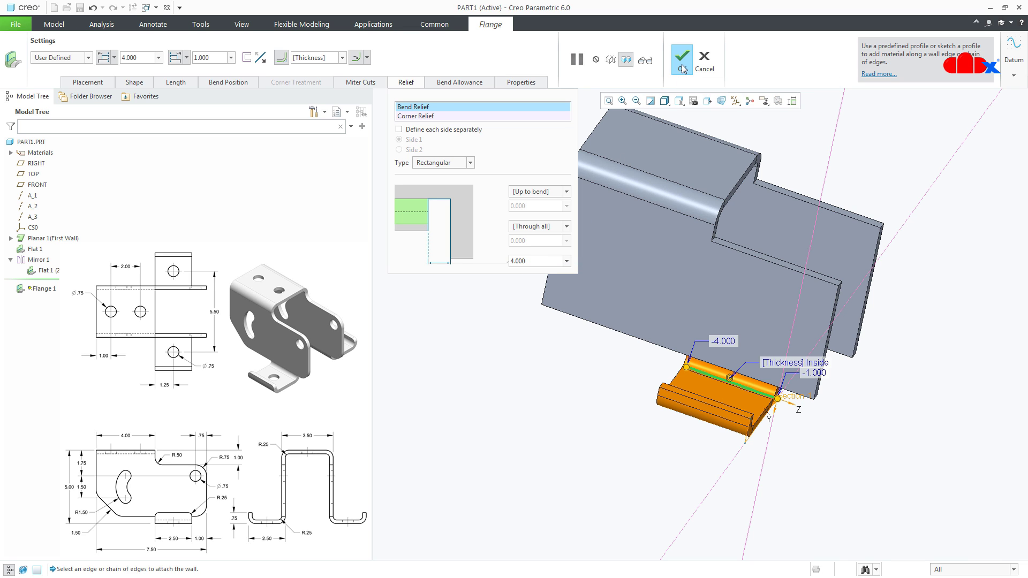
left_click(795, 460)
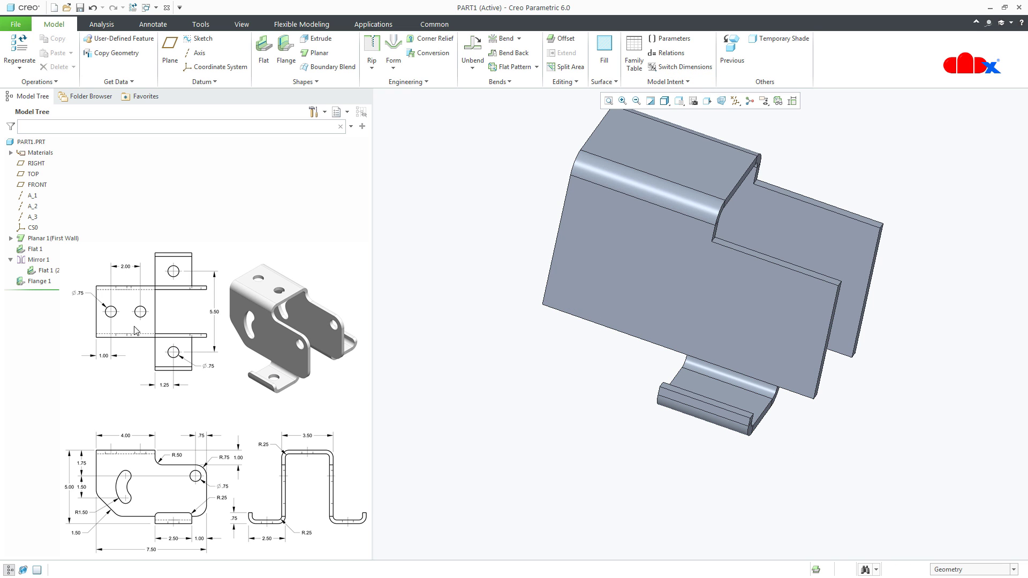
Mirror the flange wall about the FRONT plane onto the opposite side wall.
left_click(37, 282)
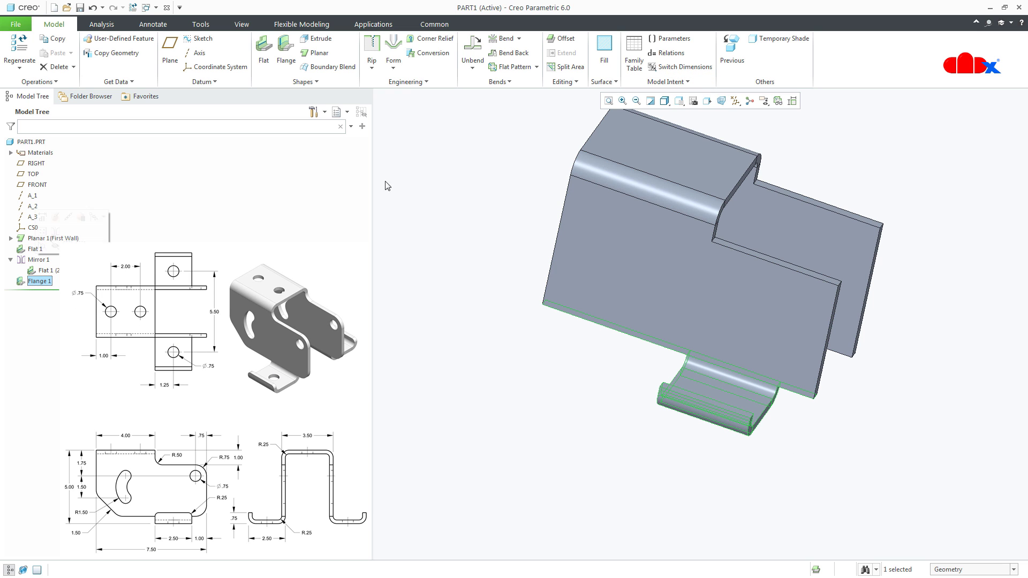
left_click(575, 83)
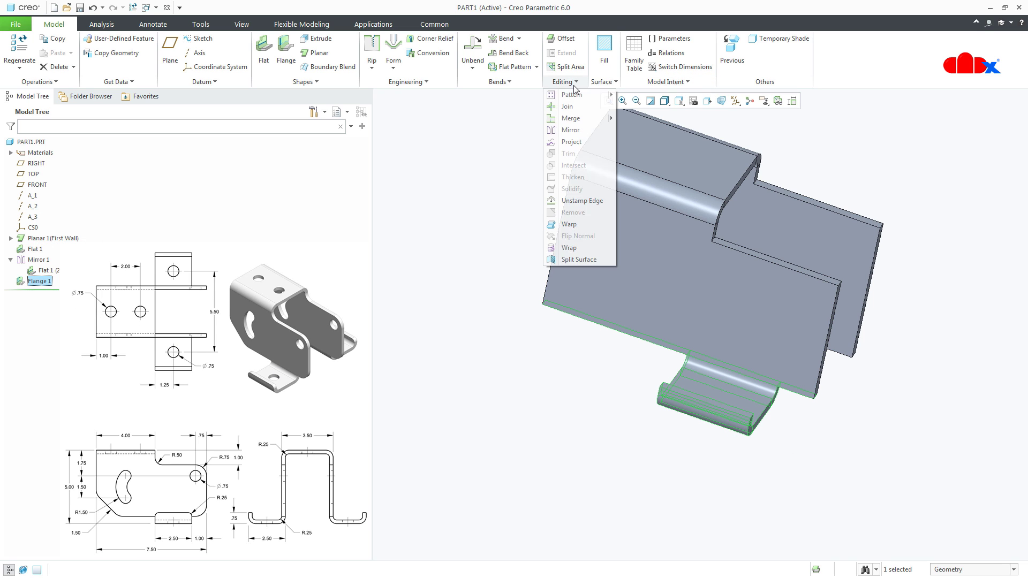
left_click(571, 131)
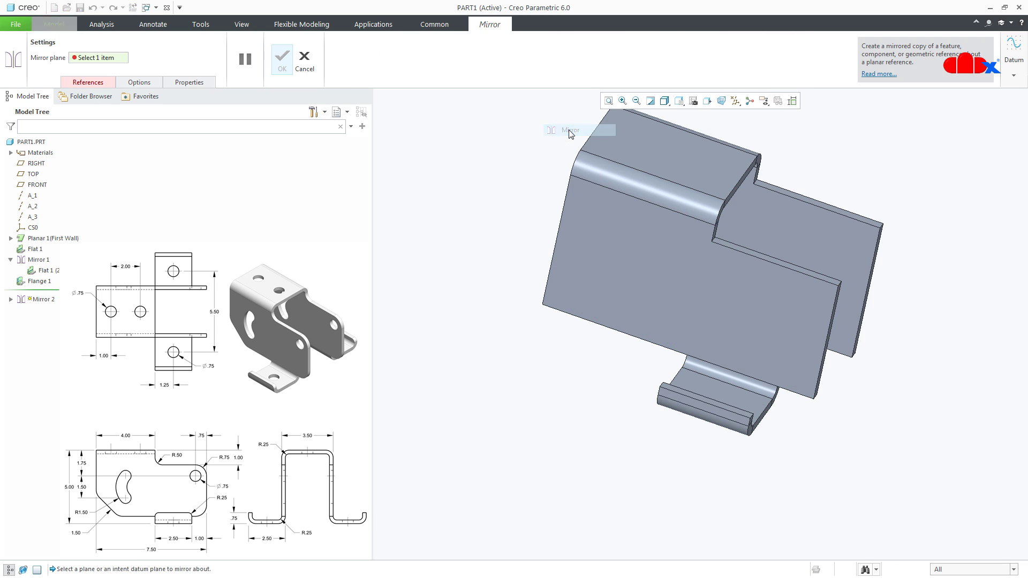
left_click(38, 185)
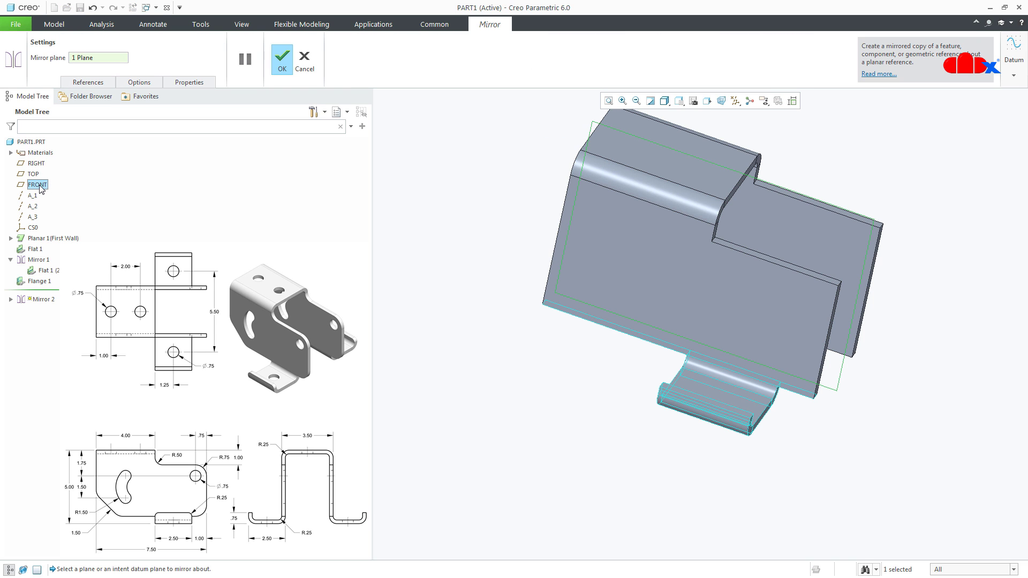
left_click(281, 59)
mouse_move(696, 399)
middle_mouse_down()
mouse_move(610, 391)
mouse_move(884, 370)
mouse_move(900, 401)
middle_mouse_up()
key("ctrl+d")
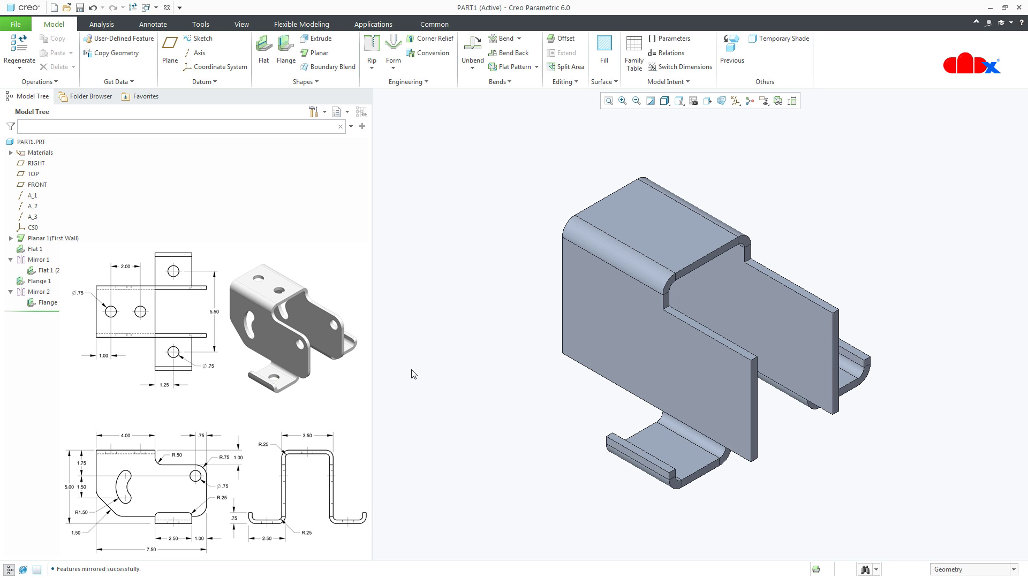
Start an extruded cut on the bracket's top face and sketch two equal circles about 0.59 in diameter on the horizontal reference.
left_click(324, 40)
left_click(639, 224)
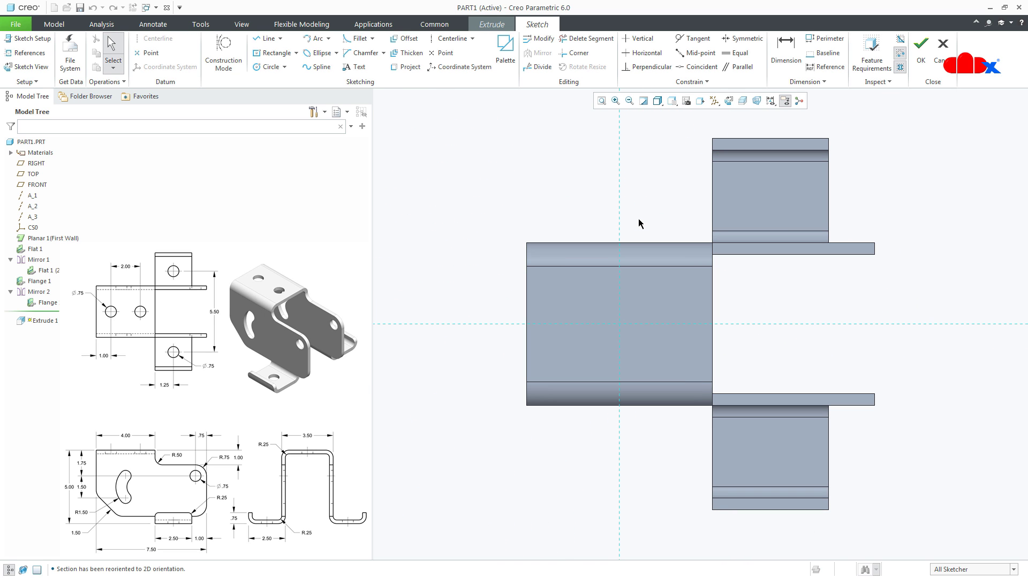
left_click(266, 67)
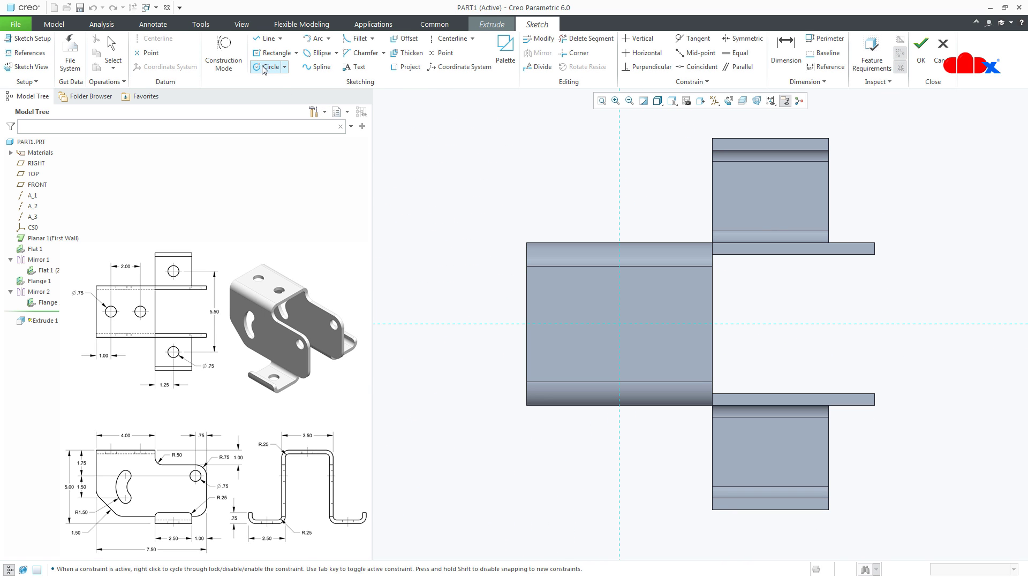
left_click(572, 338)
left_click(658, 324)
left_click(659, 338)
middle_click(592, 369)
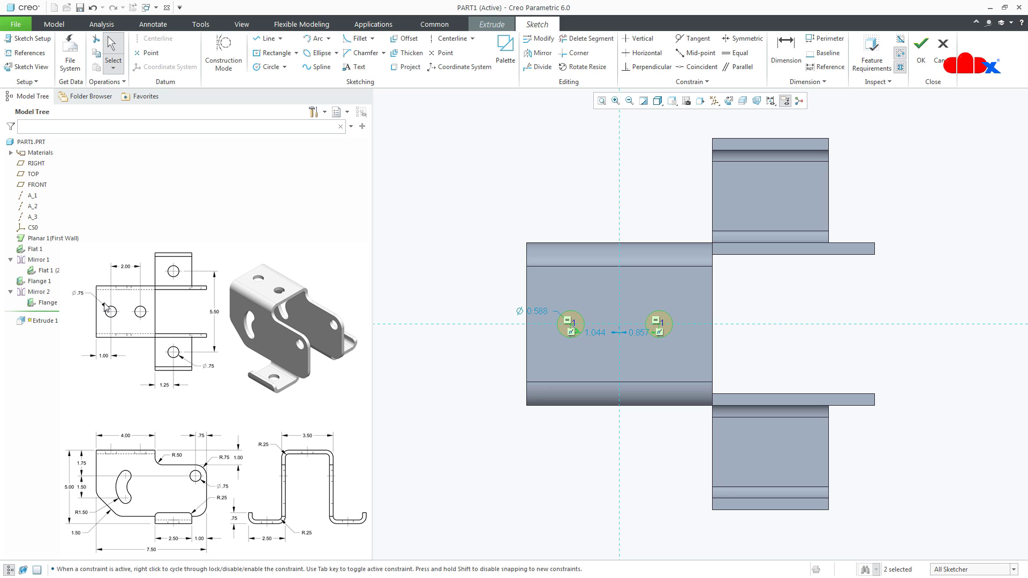
Set the diameter of the two equal top-face circles to 0.75.
double_click(537, 312)
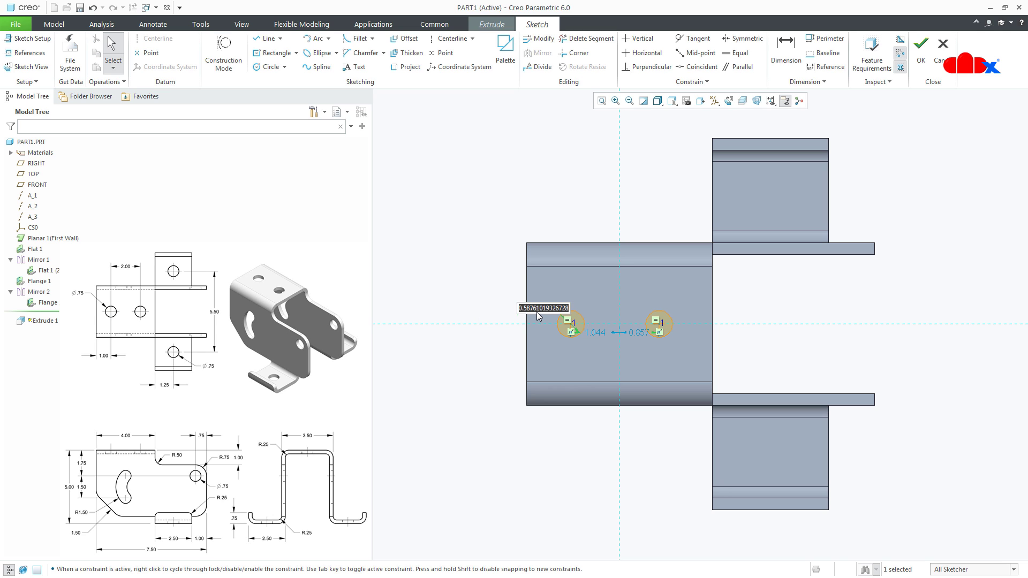
type(".75")
key("Return")
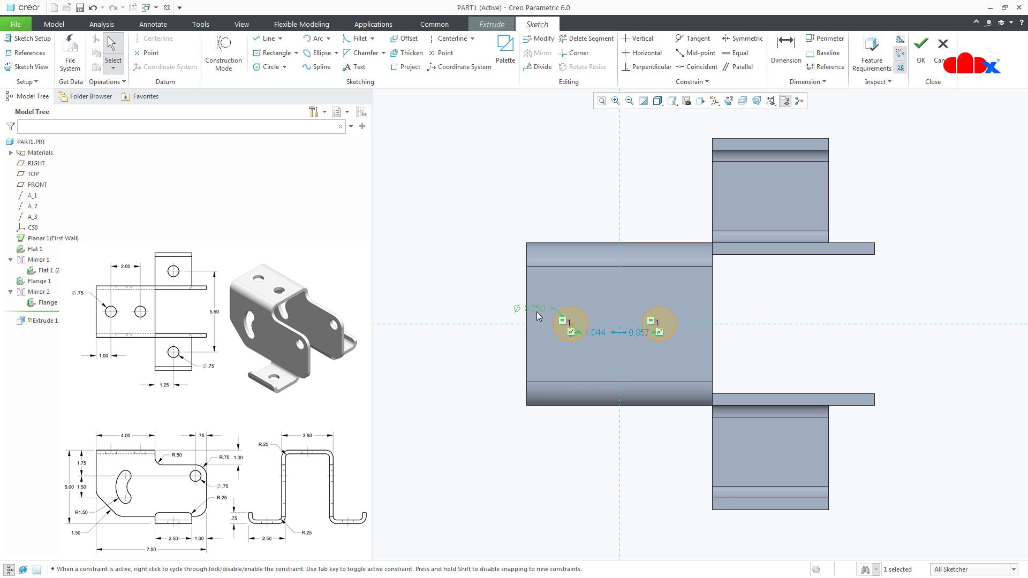
Dimension the first circle's center 1 from the top wall's outer edge, at the end away from the flanges.
left_click(785, 51)
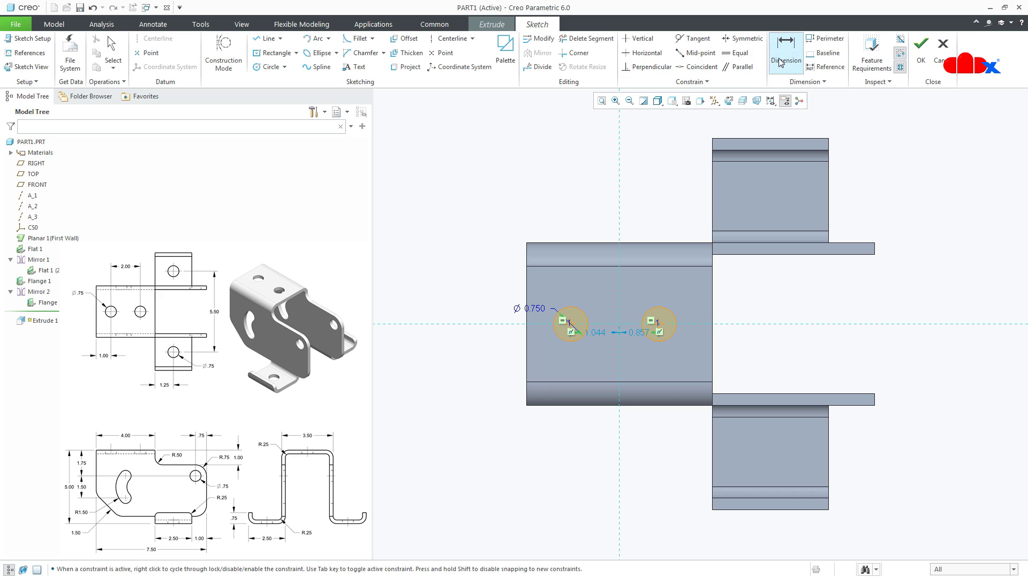
left_click(570, 331)
left_click(528, 339)
middle_click(552, 356)
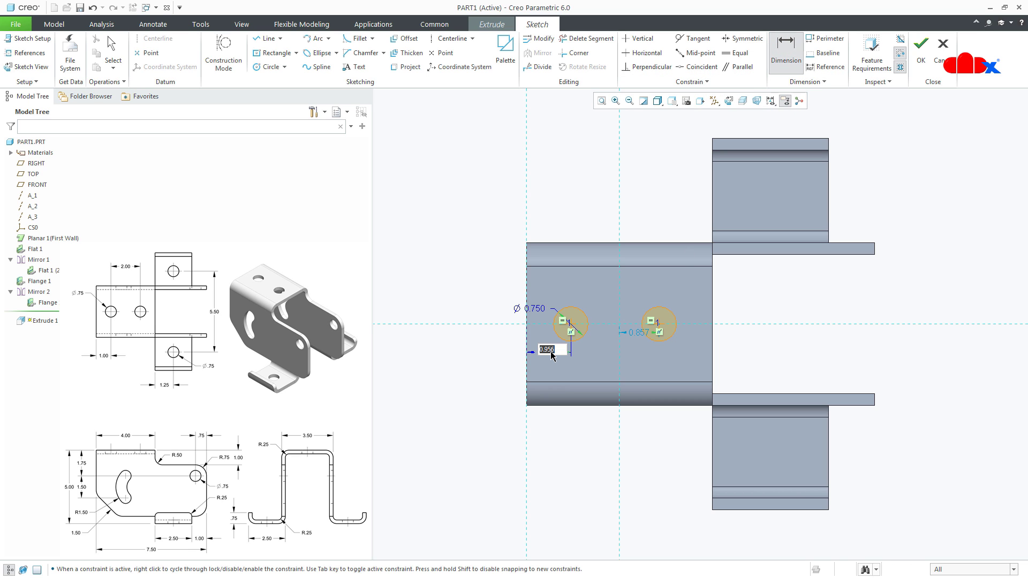
type("1")
key("Return")
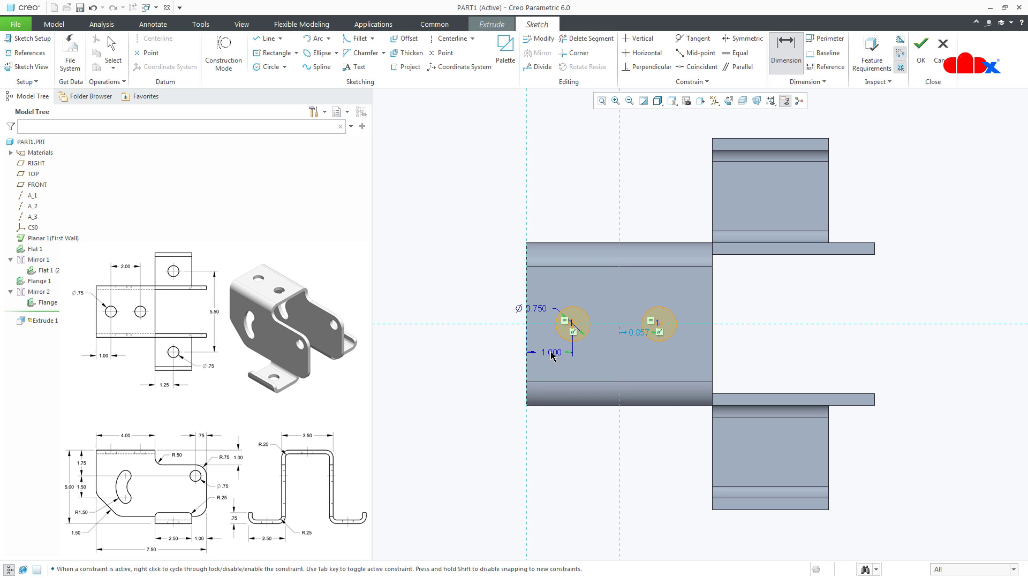
Set the center-to-center distance between the two top-face circles to 2.
left_click(573, 328)
left_click(662, 325)
middle_click(643, 361)
type("2")
key("Return")
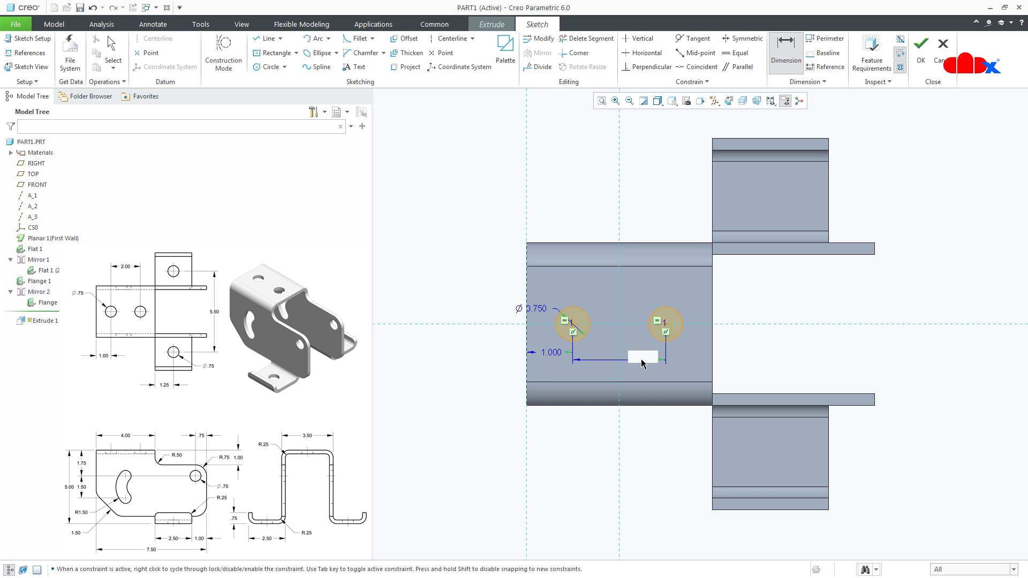
Finish the sketch and complete the extruded cut for the two top-face holes.
left_click(921, 46)
middle_click(774, 350)
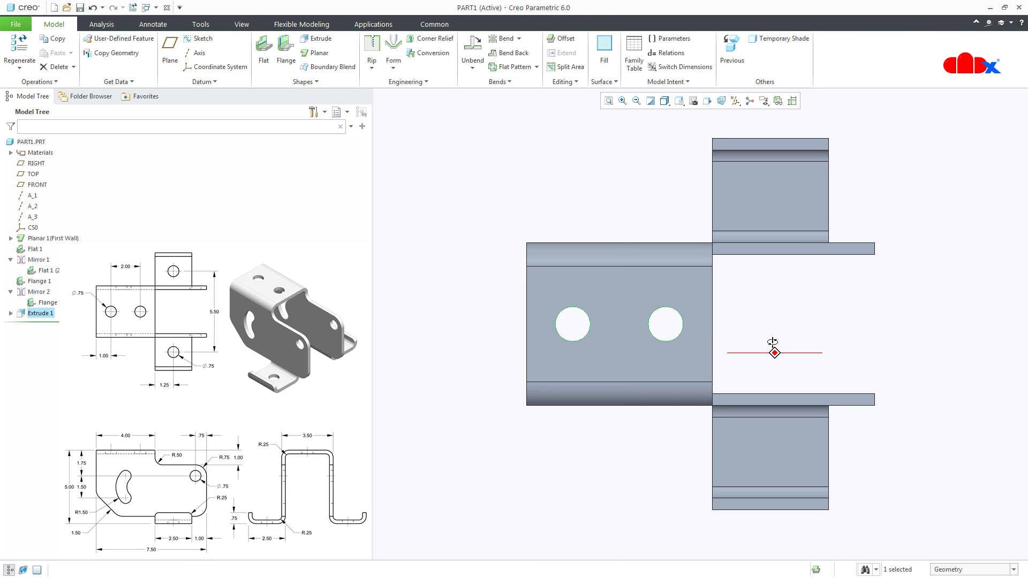
mouse_move(774, 350)
middle_mouse_down()
mouse_move(774, 416)
mouse_move(758, 358)
middle_mouse_up()
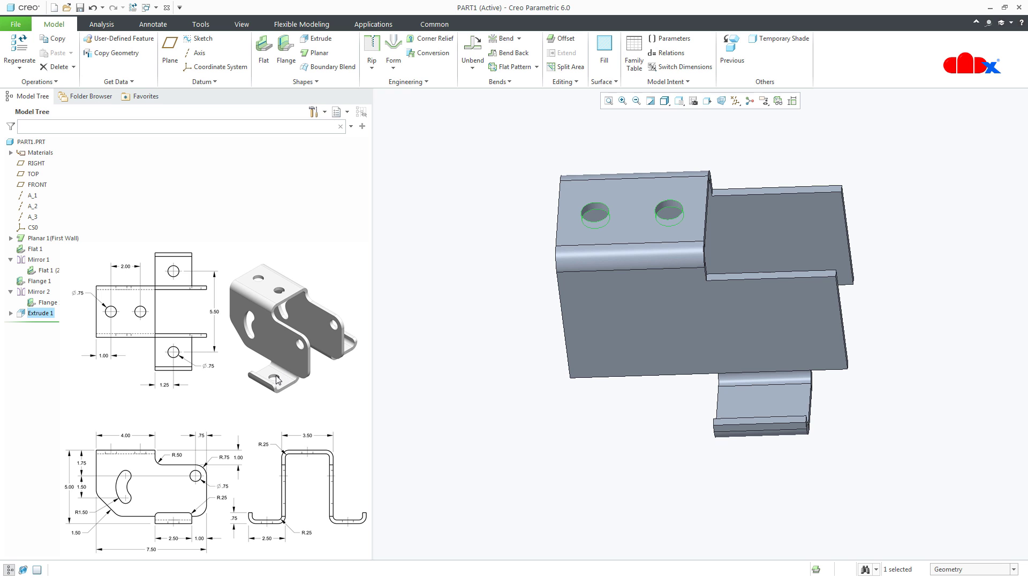
Start another extruded cut on the flange face and sketch two equal, vertically aligned circles about 0.73 in diameter, one per flange.
left_click(322, 39)
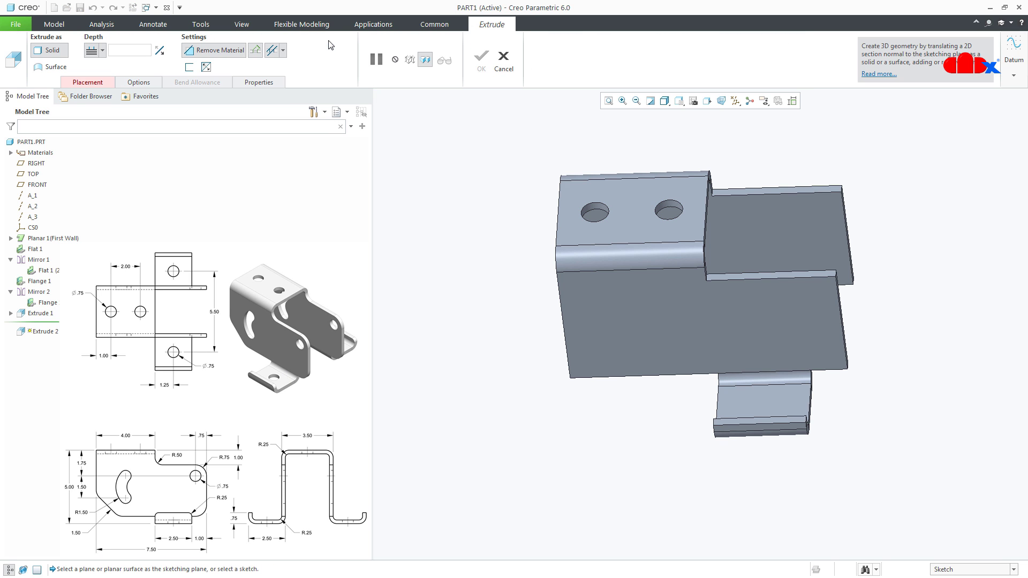
left_click(770, 406)
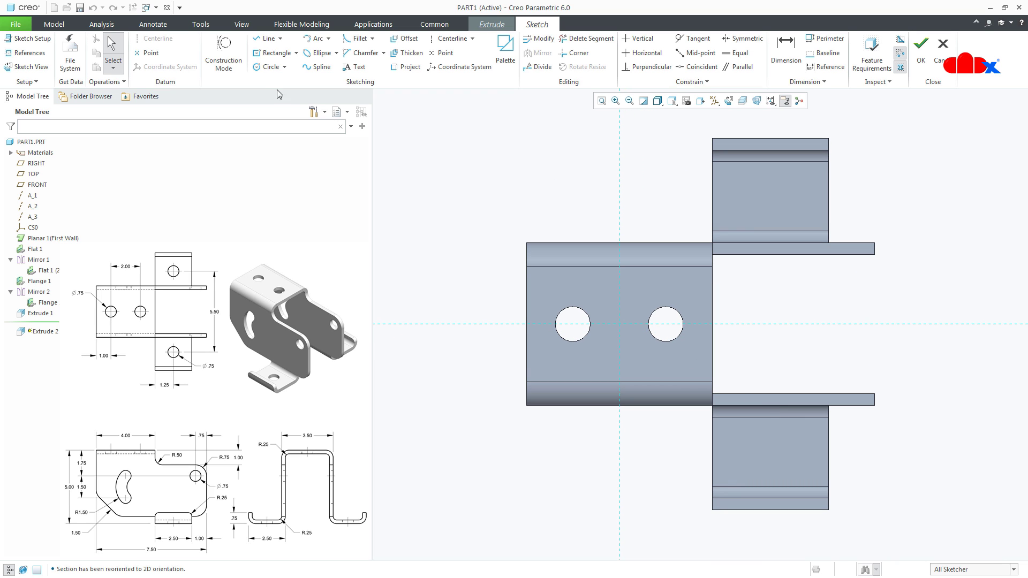
left_click(269, 67)
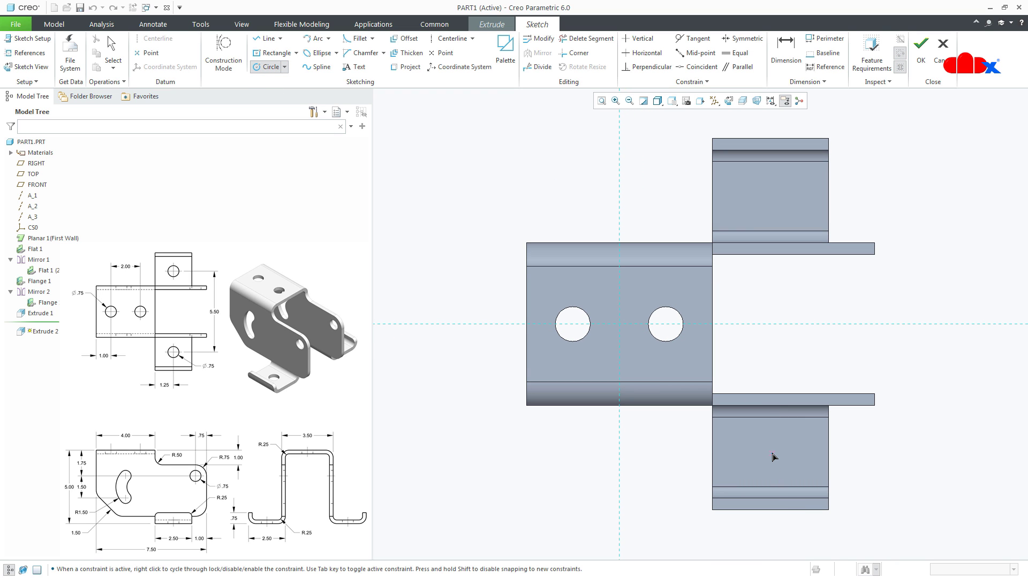
left_click(778, 475)
left_click(772, 190)
left_click(773, 208)
middle_click(904, 380)
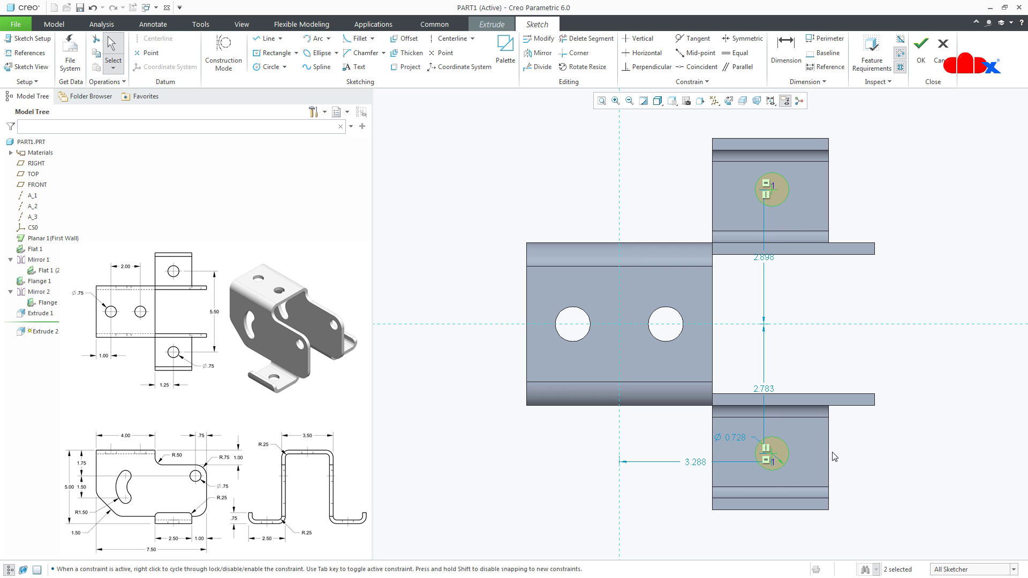
Set the flange circles' diameter to 0.75 and their horizontal distance from the flange's side edge to 1.25.
double_click(731, 440)
type(".")
left_click(786, 48)
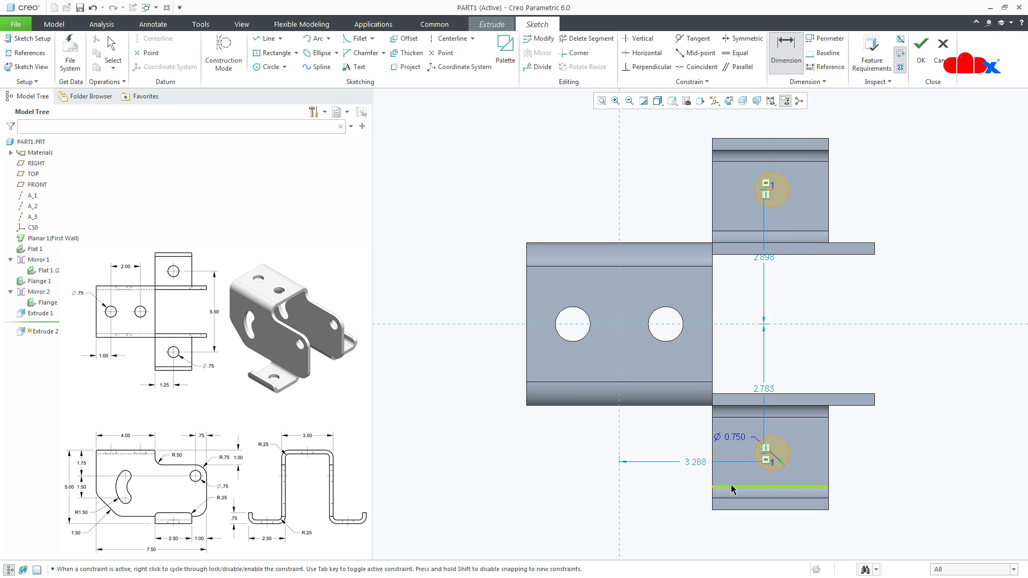
left_click(774, 457)
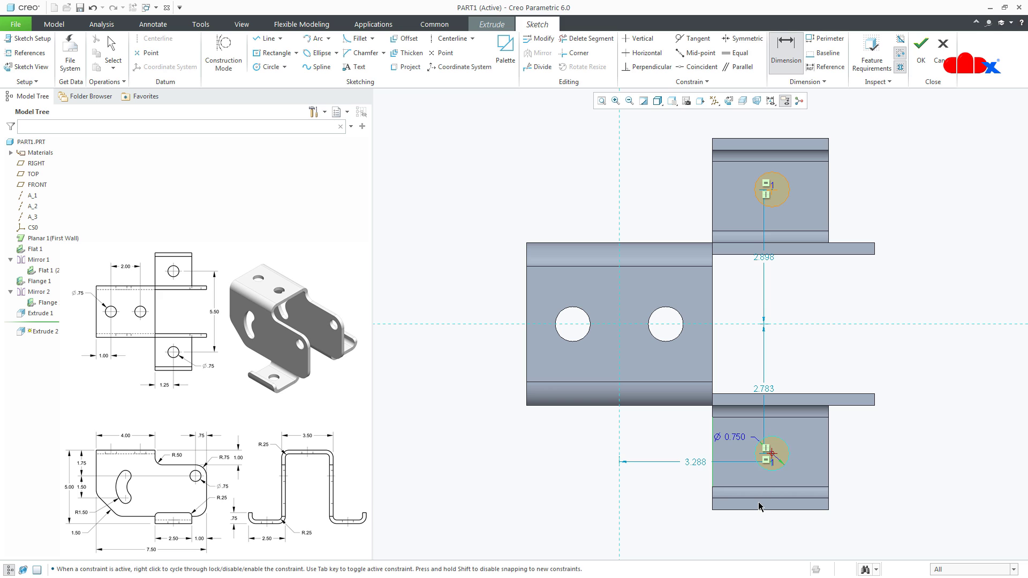
middle_click(756, 504)
type("1.25")
key("Return")
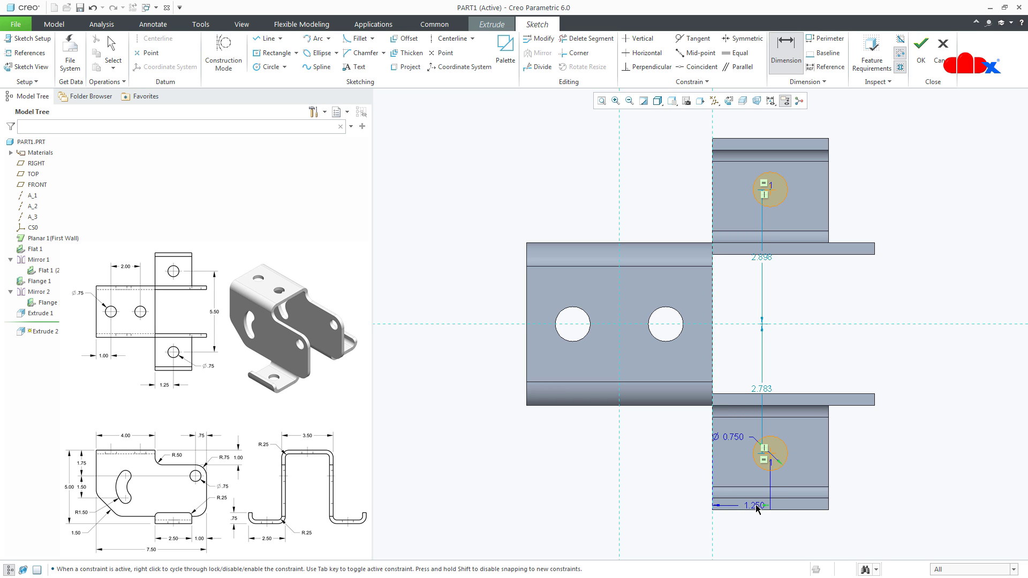
Set the center-to-center distance between the two flange circles to 5.5.
left_click(773, 194)
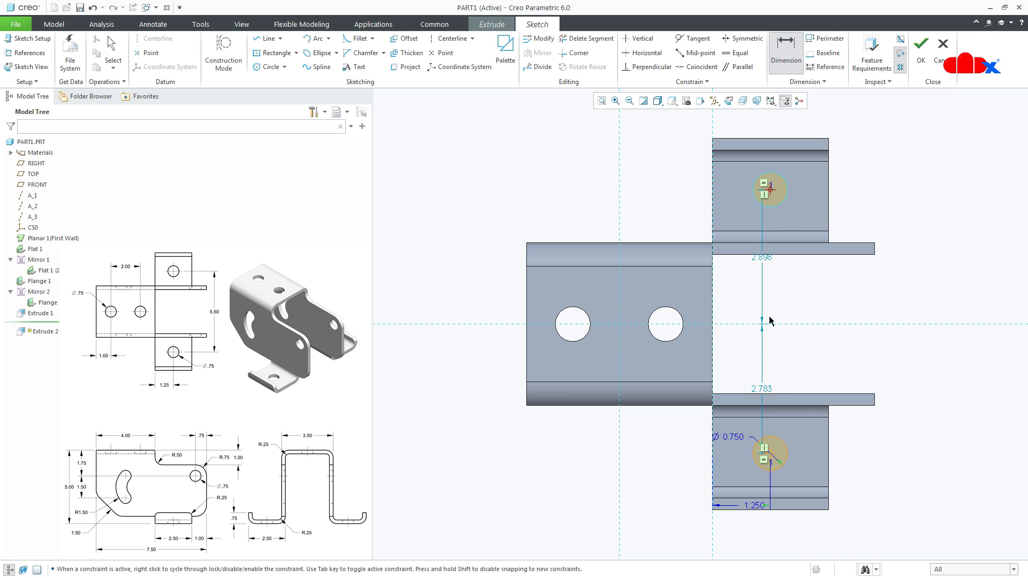
left_click(774, 457)
middle_click(905, 377)
type("5")
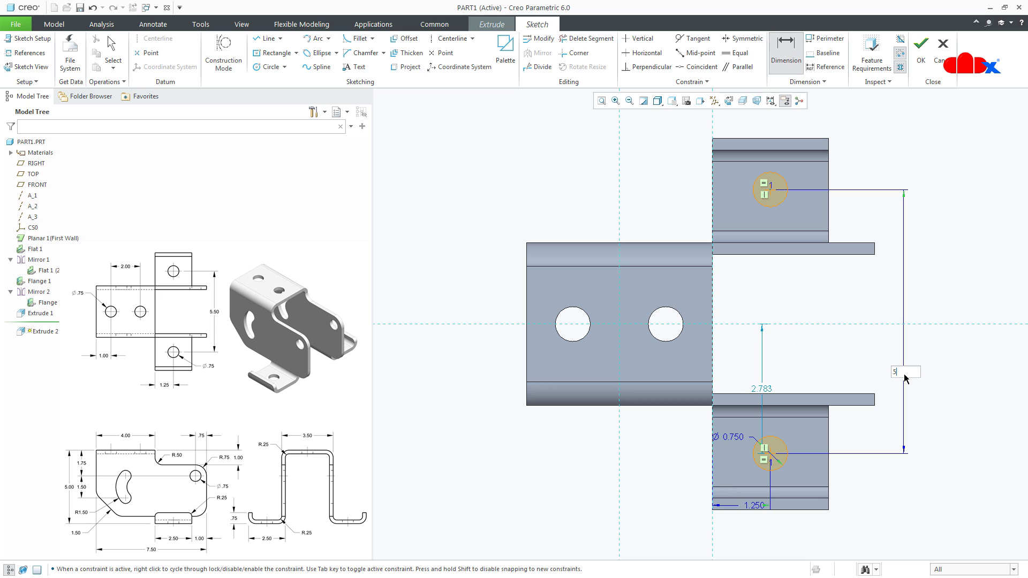
type(".5")
key("Return")
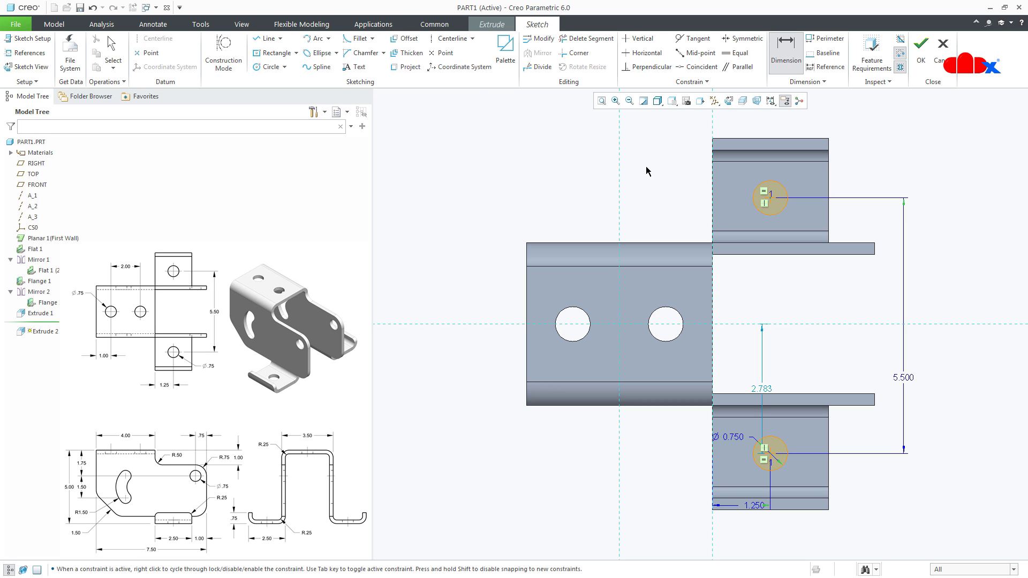
Add a centerline along the horizontal reference and make the two flange circles' centers symmetric about it.
left_click(452, 38)
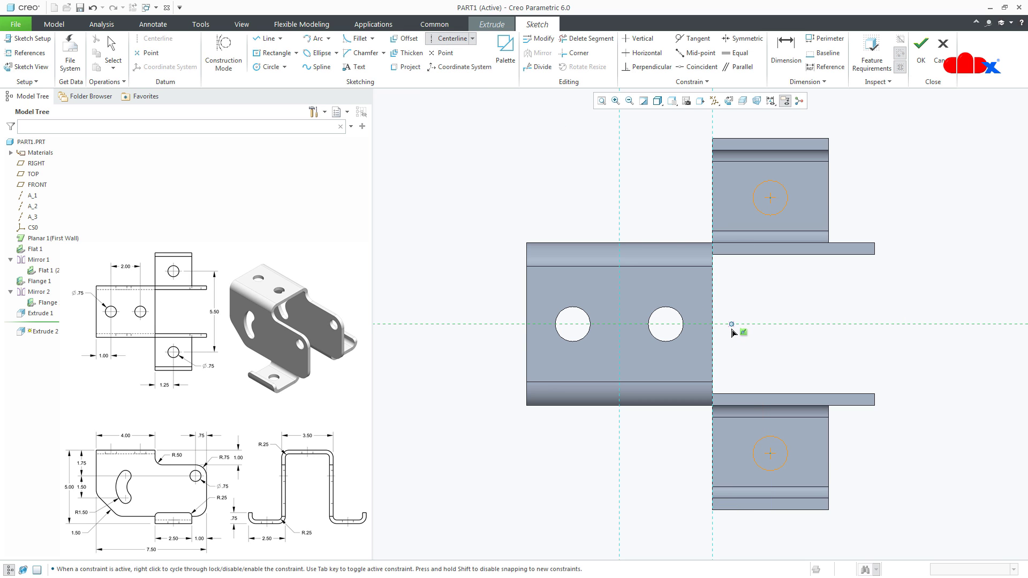
left_click(838, 355)
middle_click(838, 356)
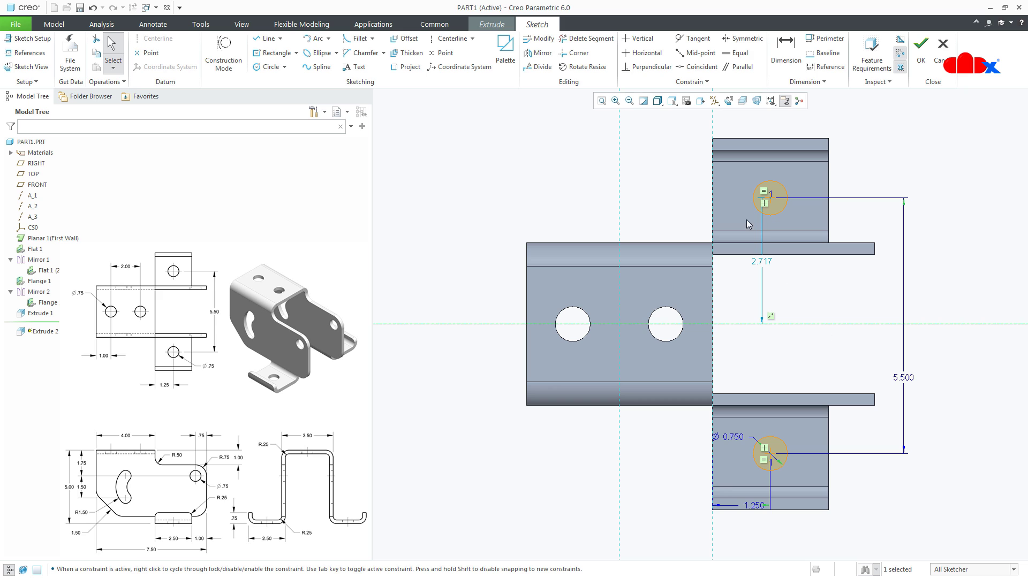
left_click(743, 39)
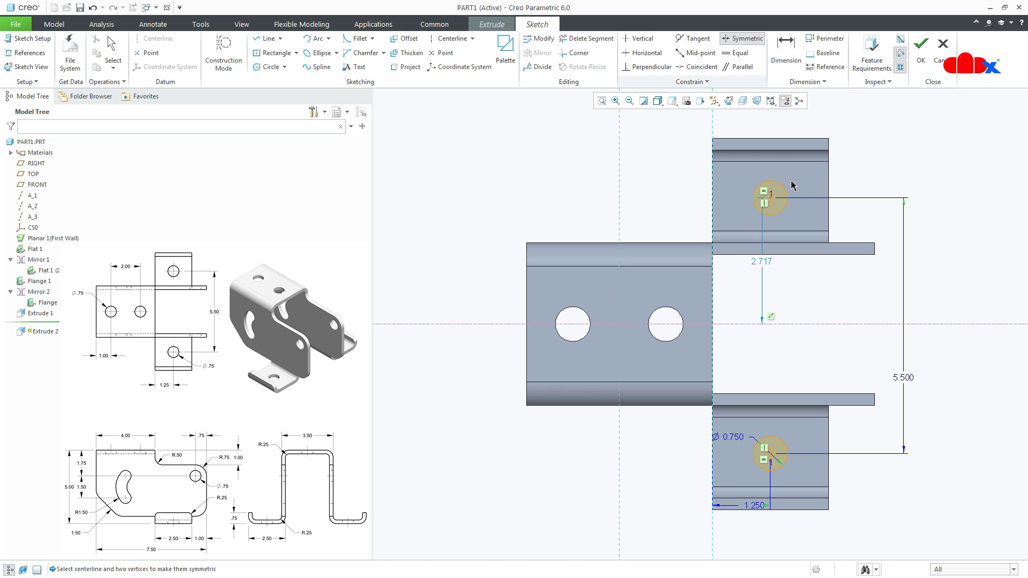
left_click(780, 200)
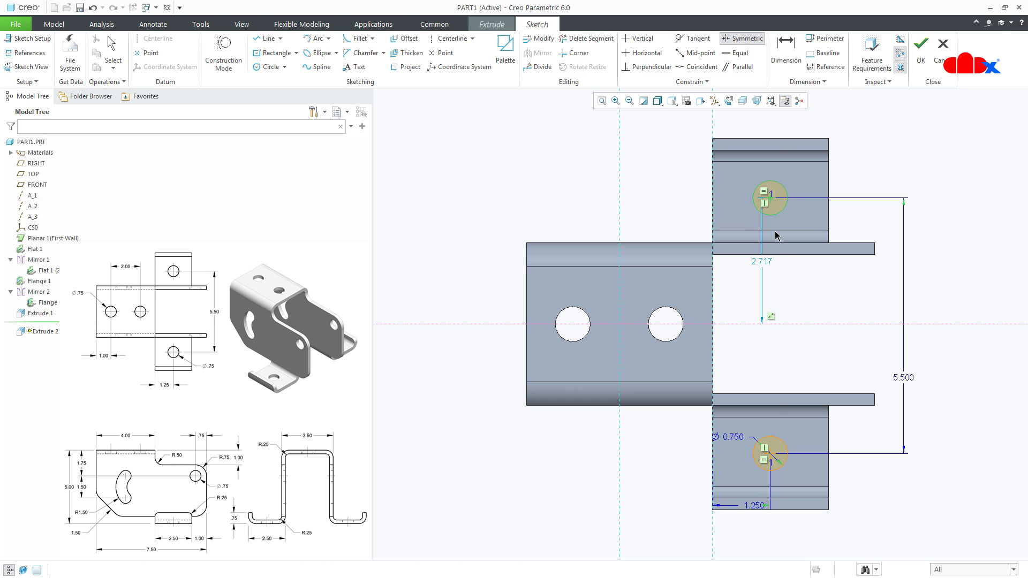
left_click(772, 449)
left_click(814, 329)
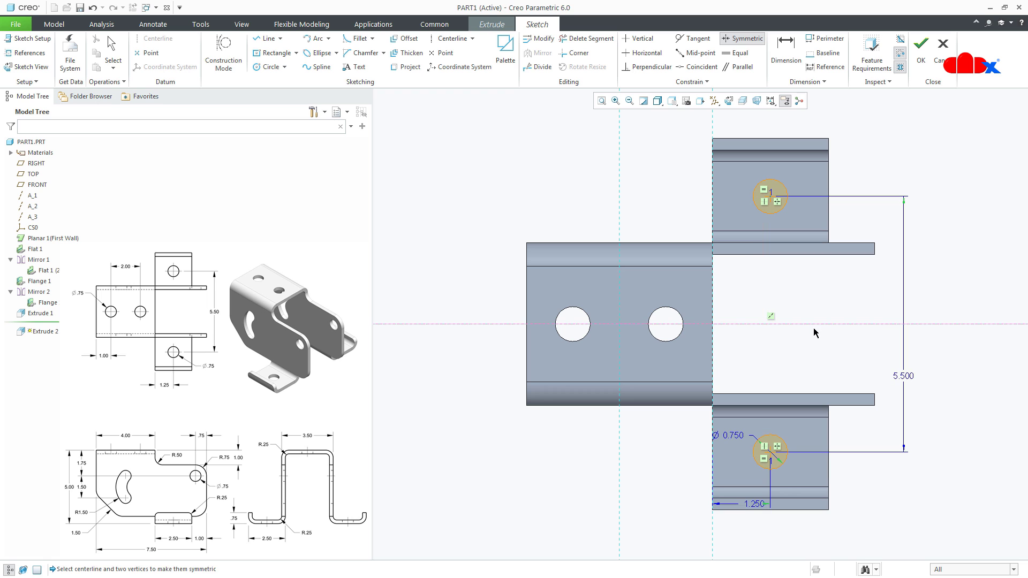
middle_click(905, 465)
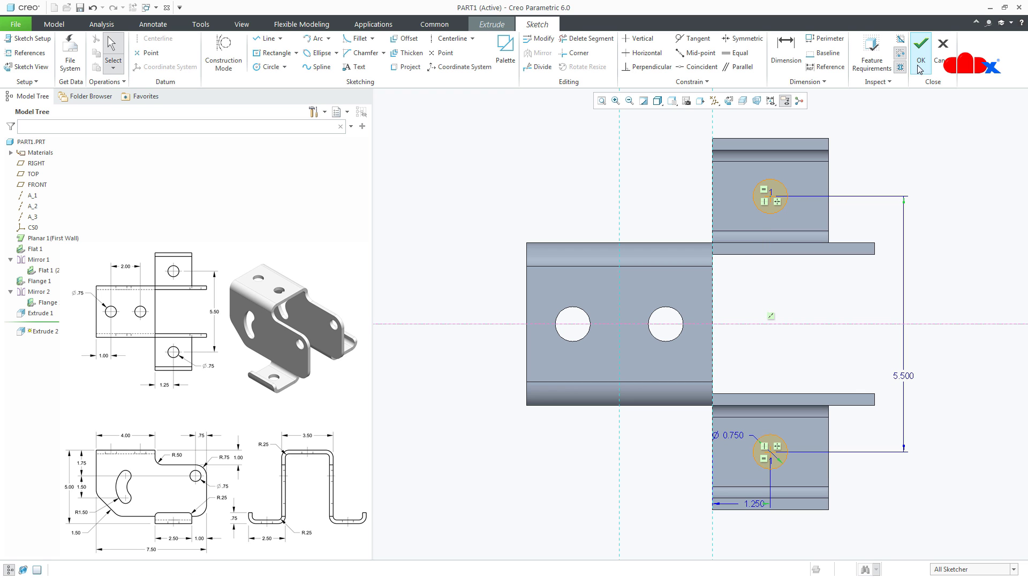
Finish the sketch of the two flange circles and complete the extruded cut through both flanges.
left_click(922, 46)
middle_click(938, 429)
key("ctrl+d")
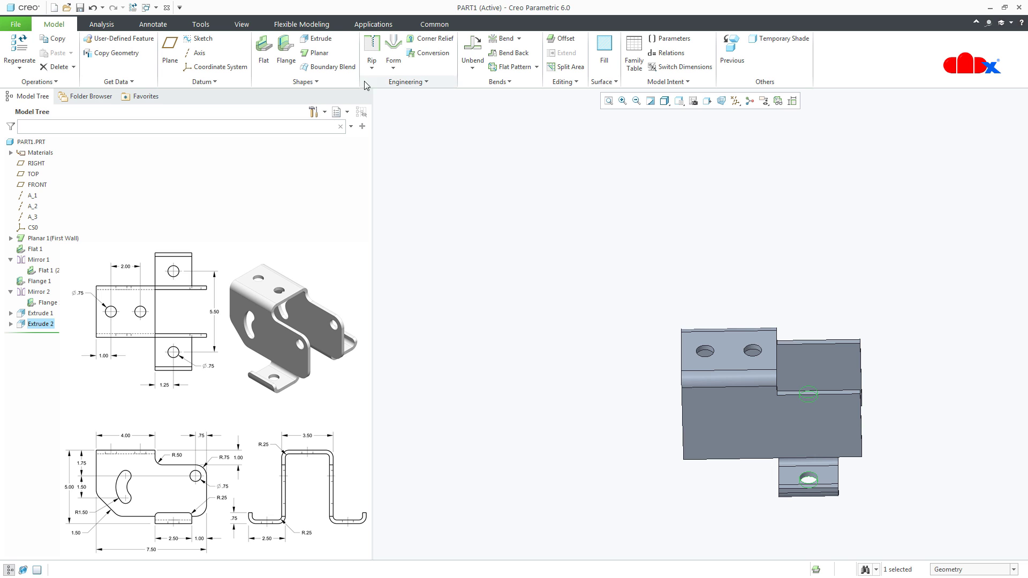
Start another extruded cut on the side wall's outer face and sketch a circle about 0.94 in diameter near its narrow end.
left_click(320, 39)
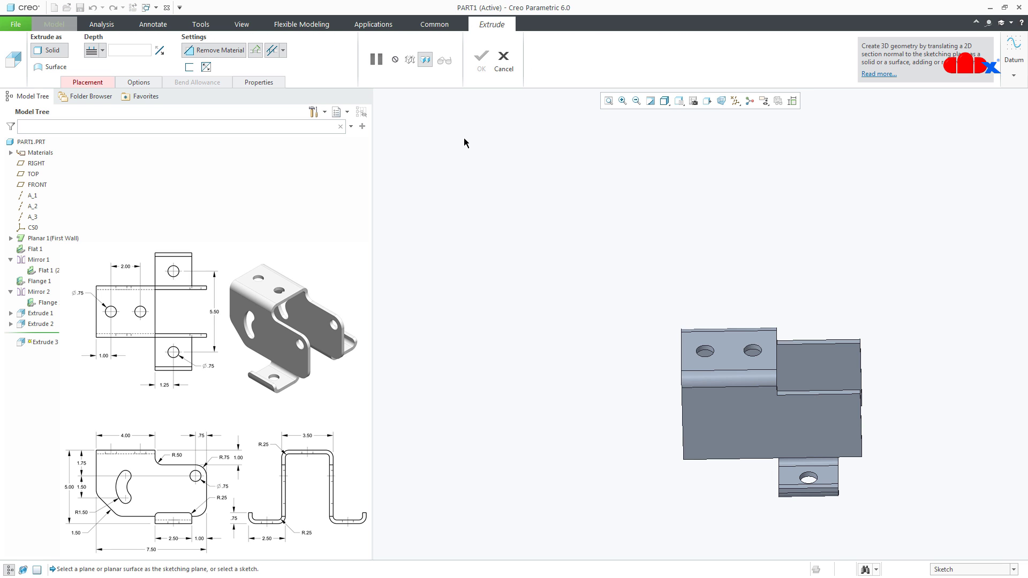
left_click(847, 412)
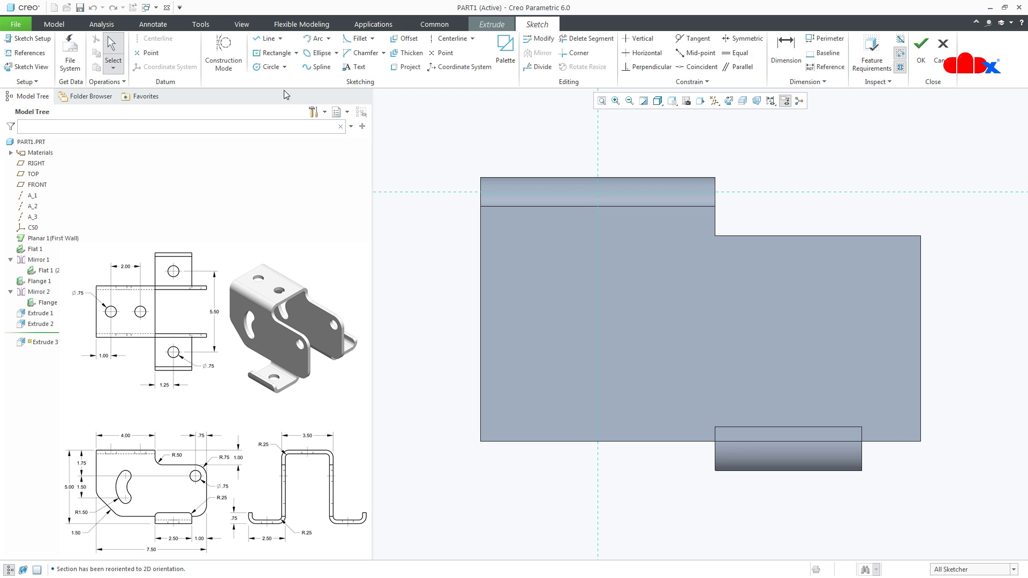
left_click(270, 67)
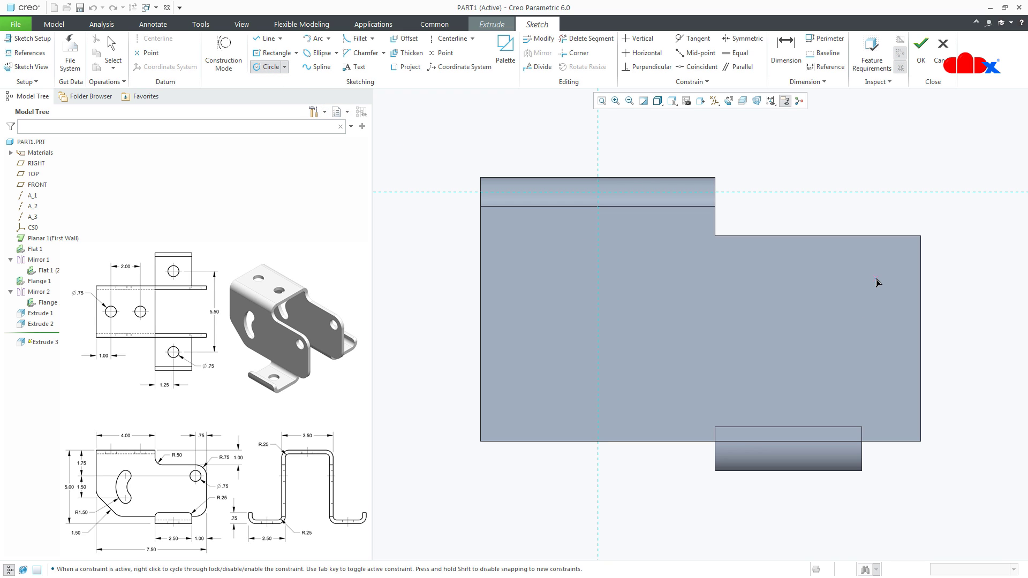
left_click(870, 310)
middle_click(873, 344)
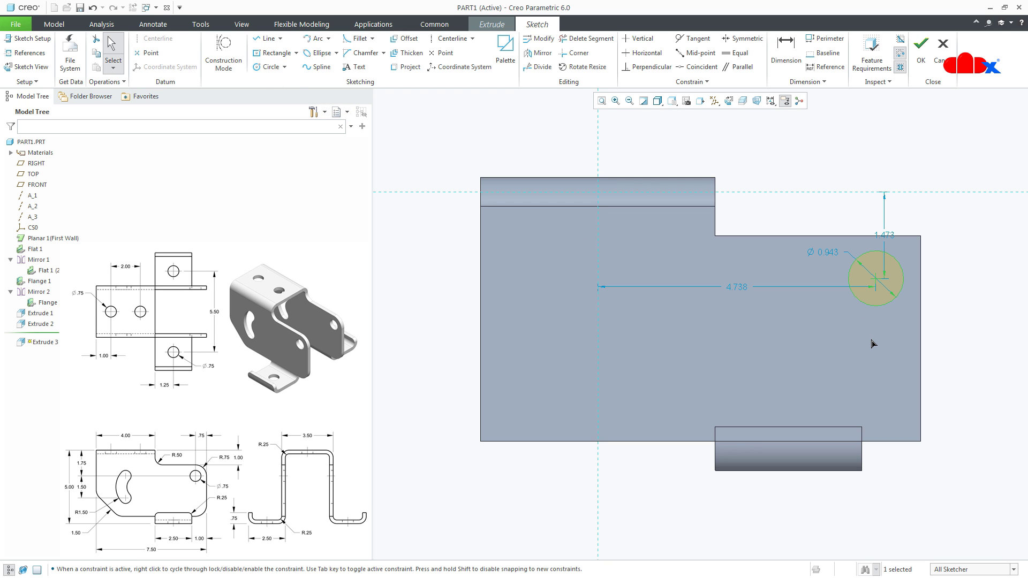
Set the side wall circle's diameter to 0.75 and its vertical distance from the horizontal reference to 1.75.
double_click(825, 252)
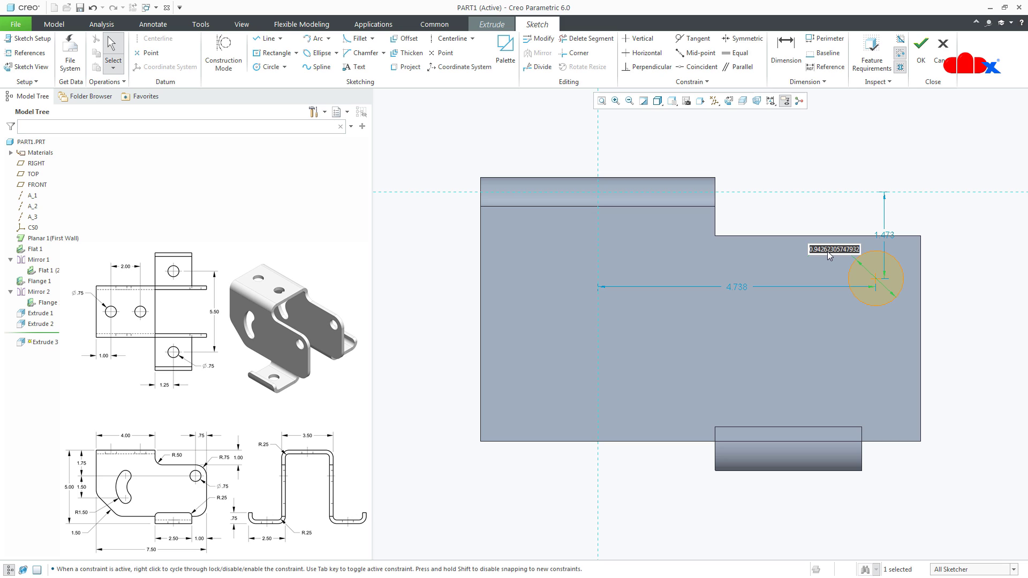
type(".75")
double_click(887, 236)
type("1.75")
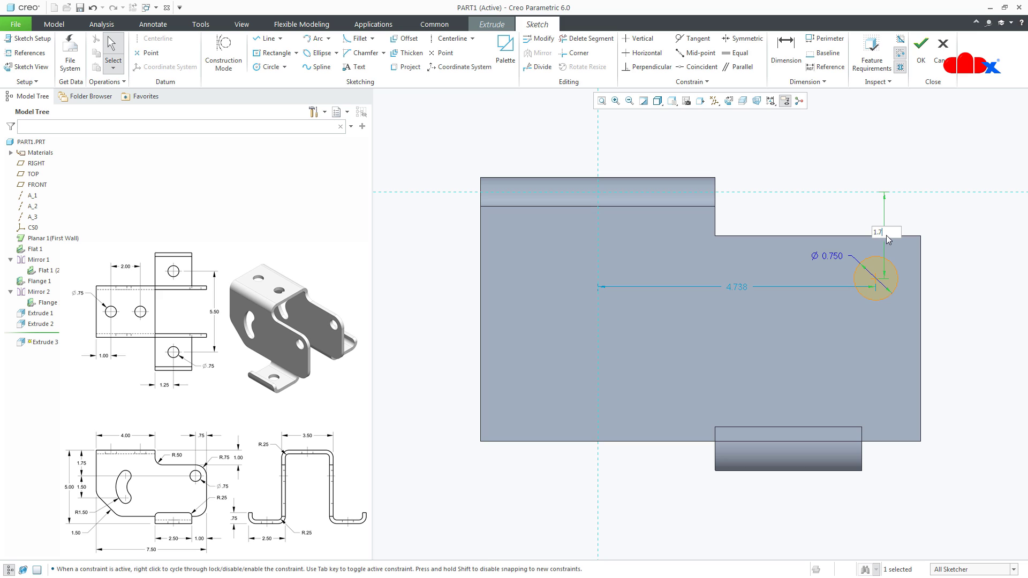
key("Return")
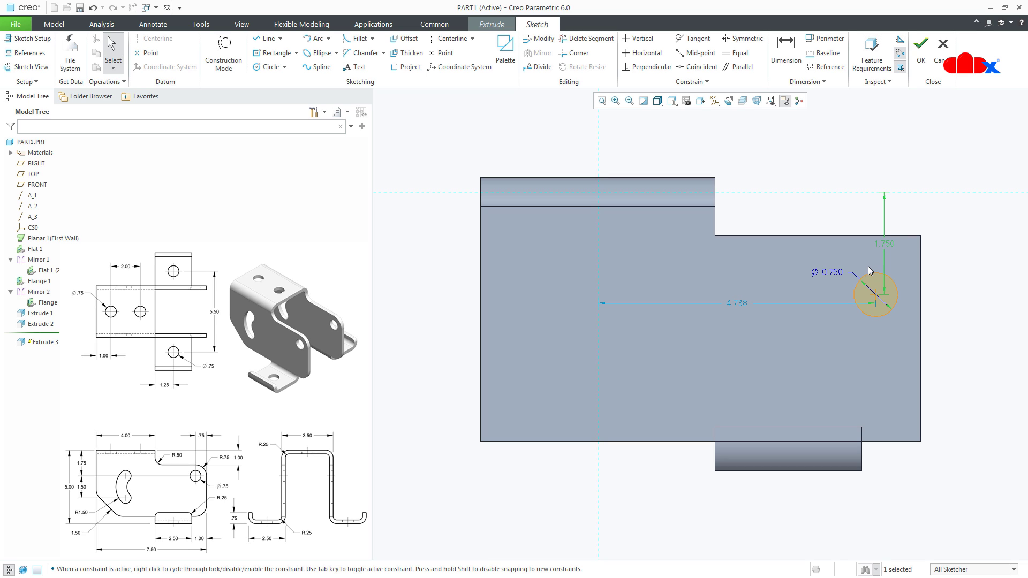
Dimension the circle's center horizontally from the side wall's end edge and set the distance to 0.75.
key("d")
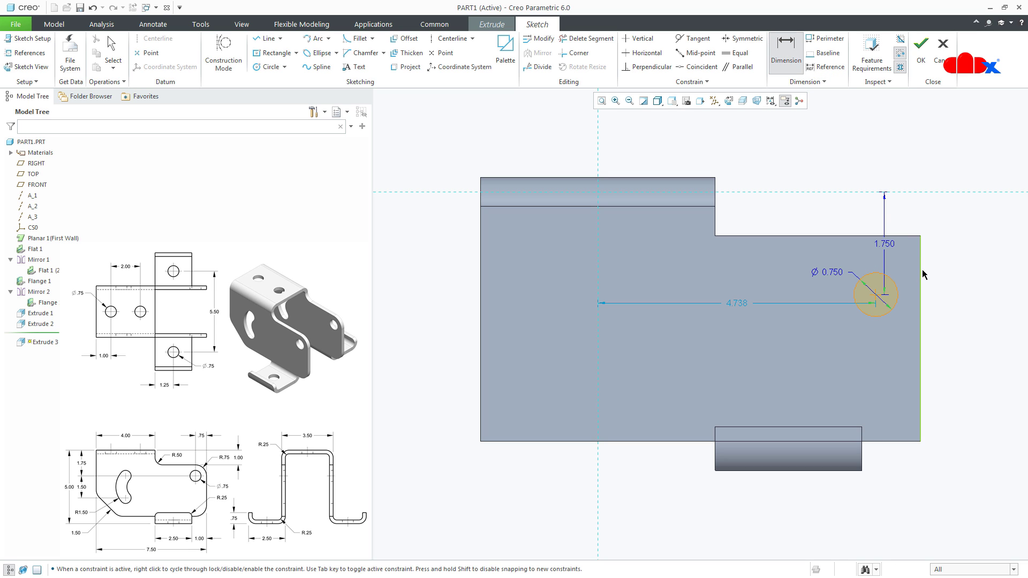
middle_click(893, 339)
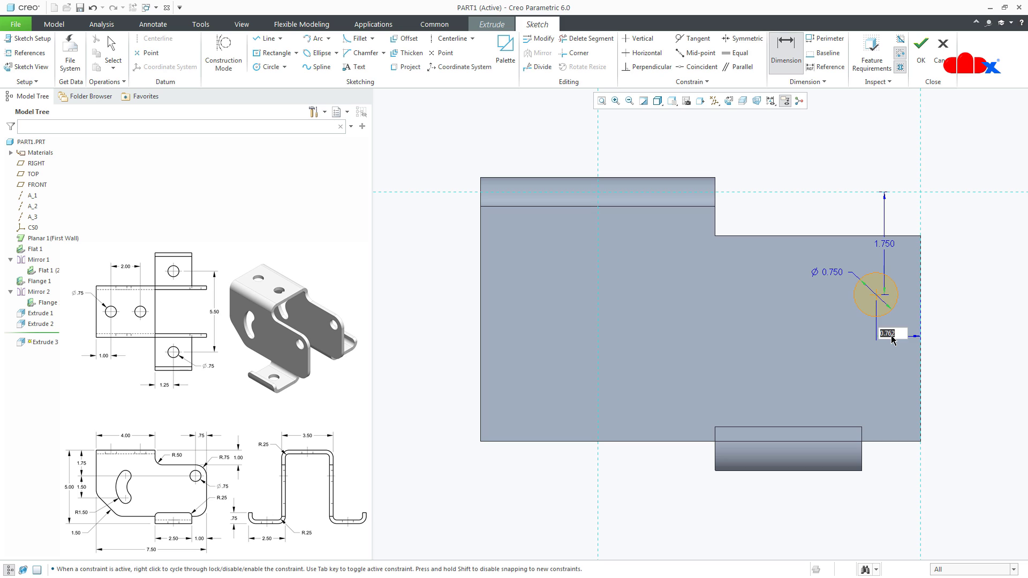
key("BackSpace")
type(".75")
key("Return")
middle_click(929, 373)
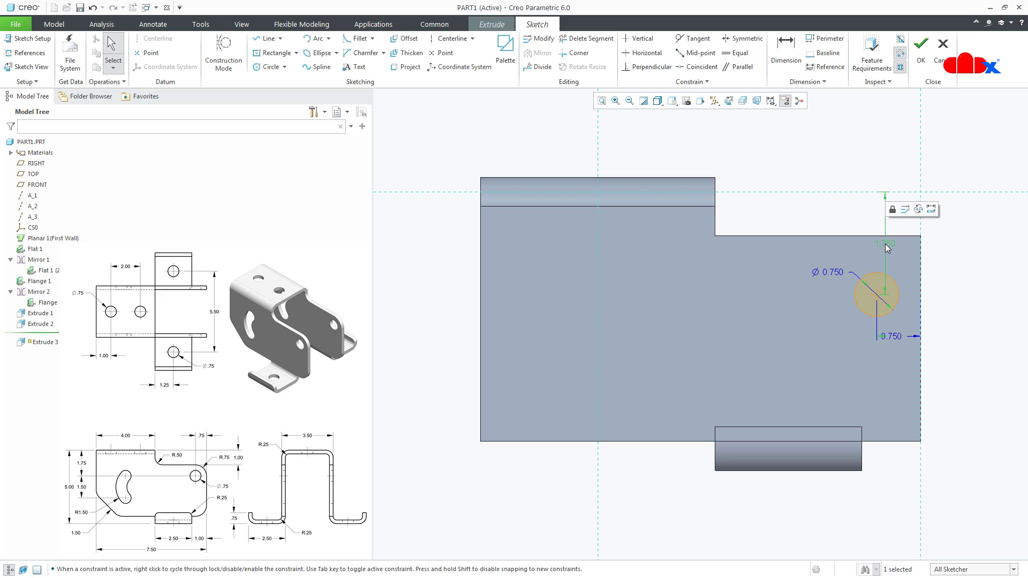
Dimension the circle's center vertically from the bracket's top edge instead and set the distance to 1.75.
left_click(786, 54)
left_click(676, 178)
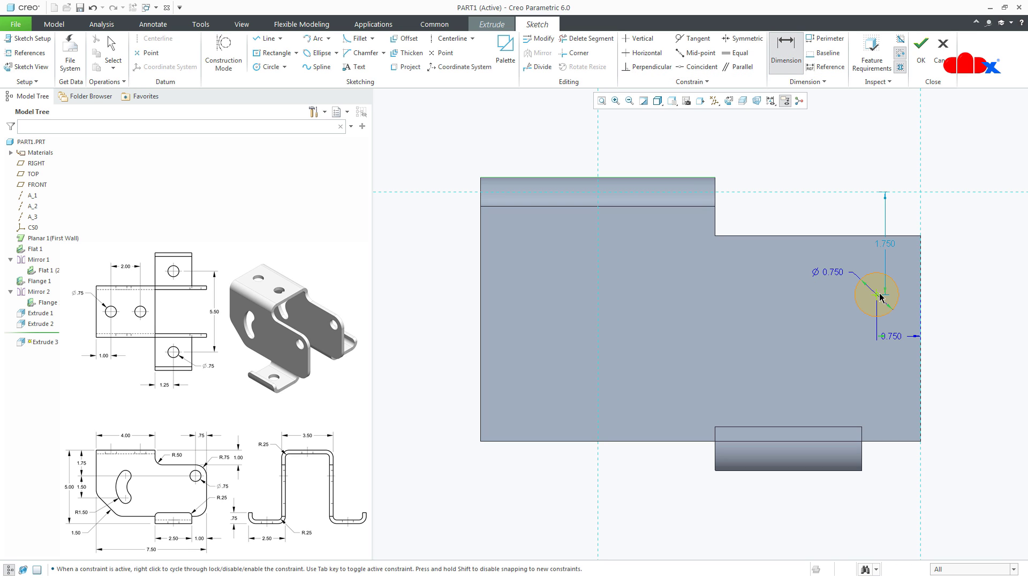
left_click(877, 294)
middle_click(877, 266)
type("1.")
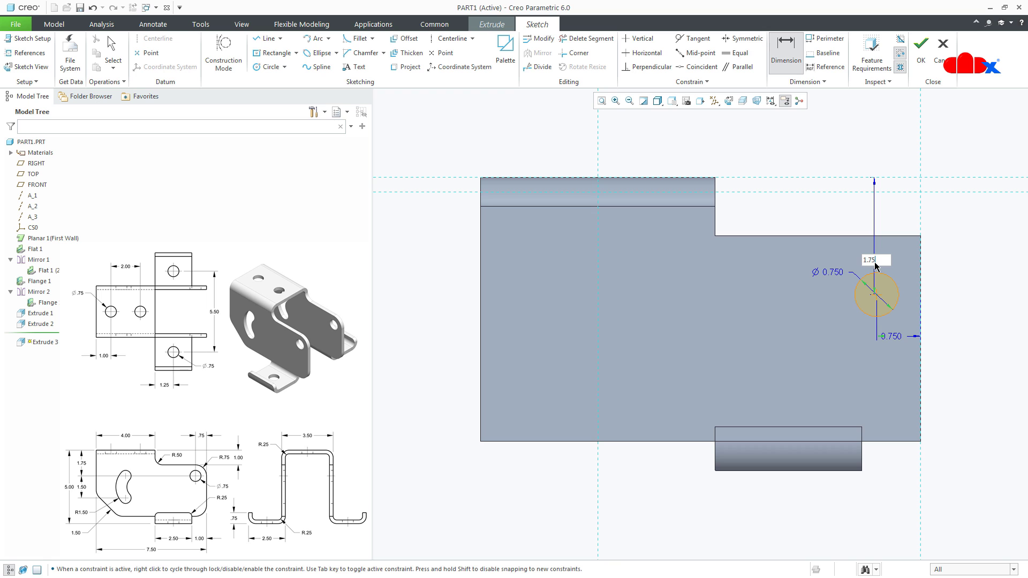
type("75")
key("Return")
Finish the sketch and complete the cut with a Through All depth so the hole passes through both side walls.
left_click(921, 47)
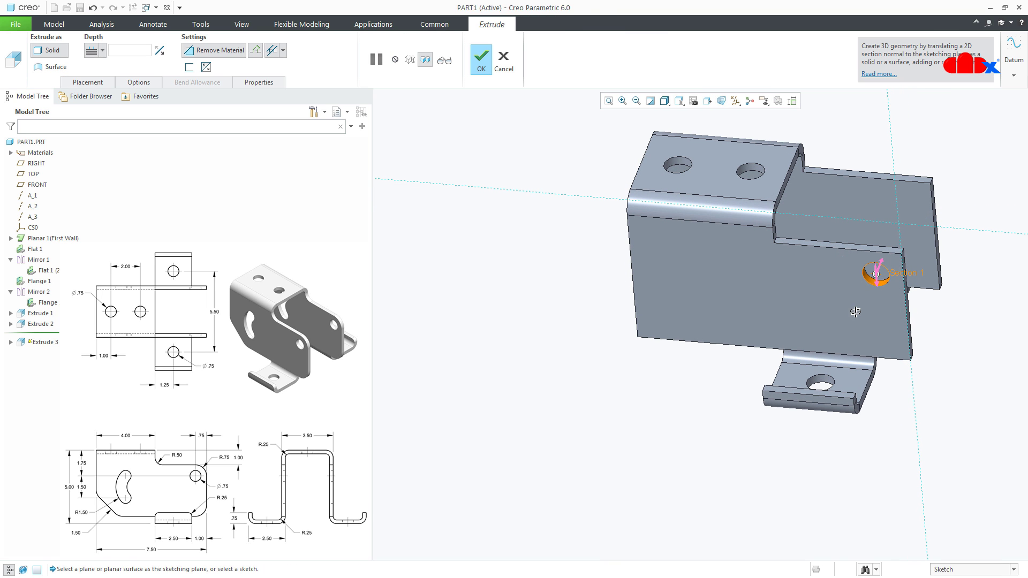
left_click(103, 50)
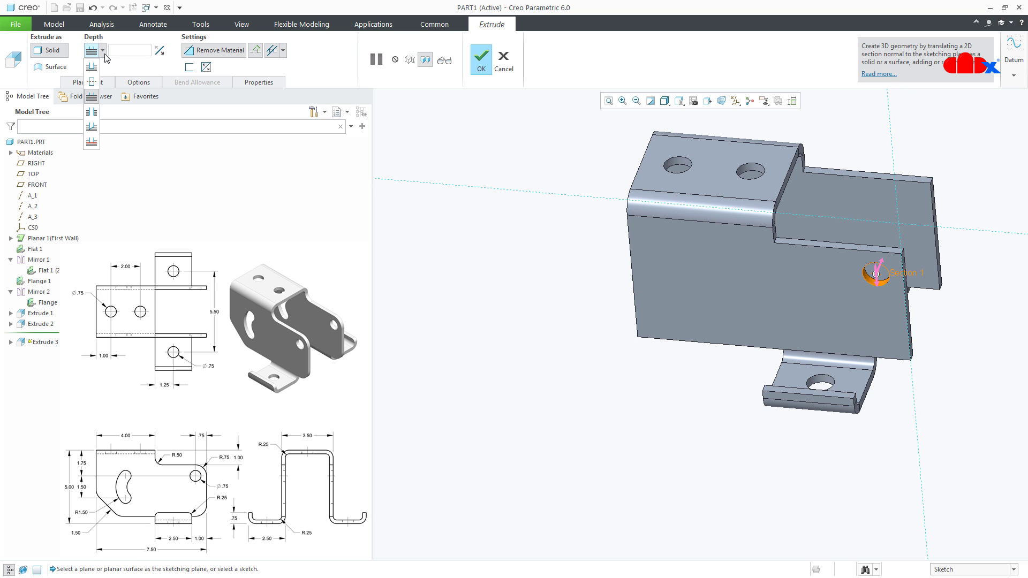
left_click(93, 113)
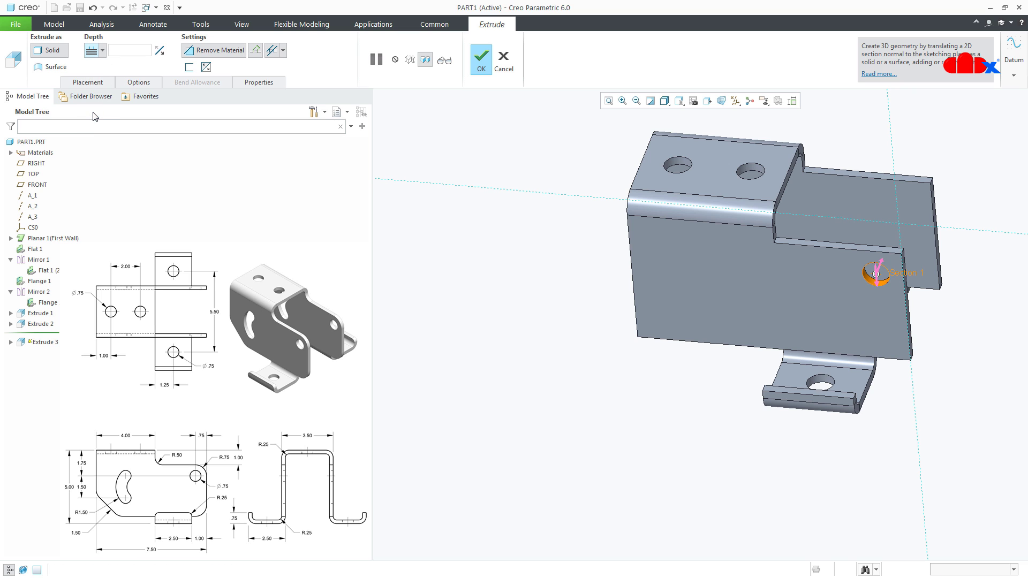
left_click(479, 59)
key("ctrl+d")
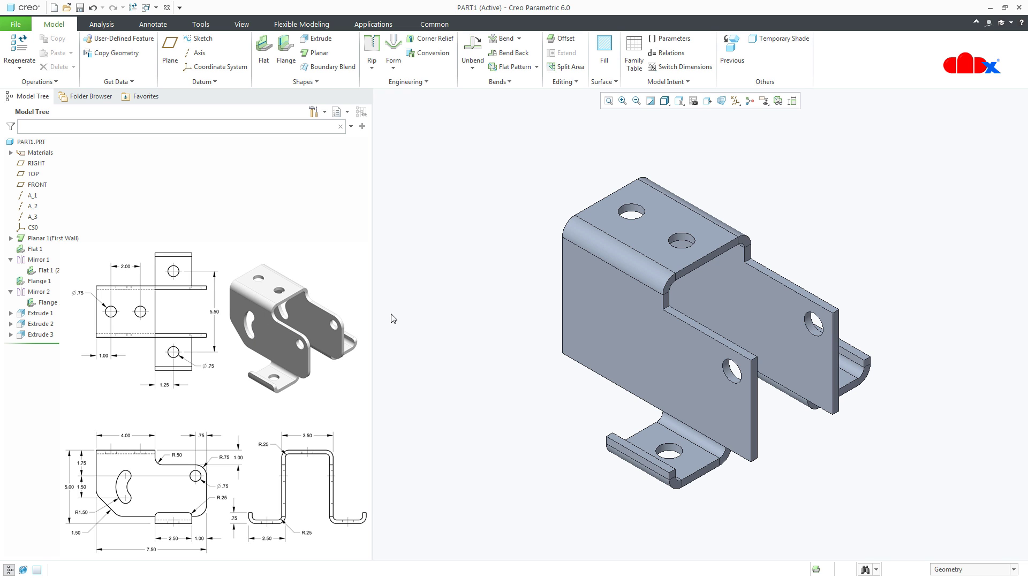
Start another extruded cut on the side wall, reference the existing hole, and draw a horizontal centerline through its center.
left_click(320, 38)
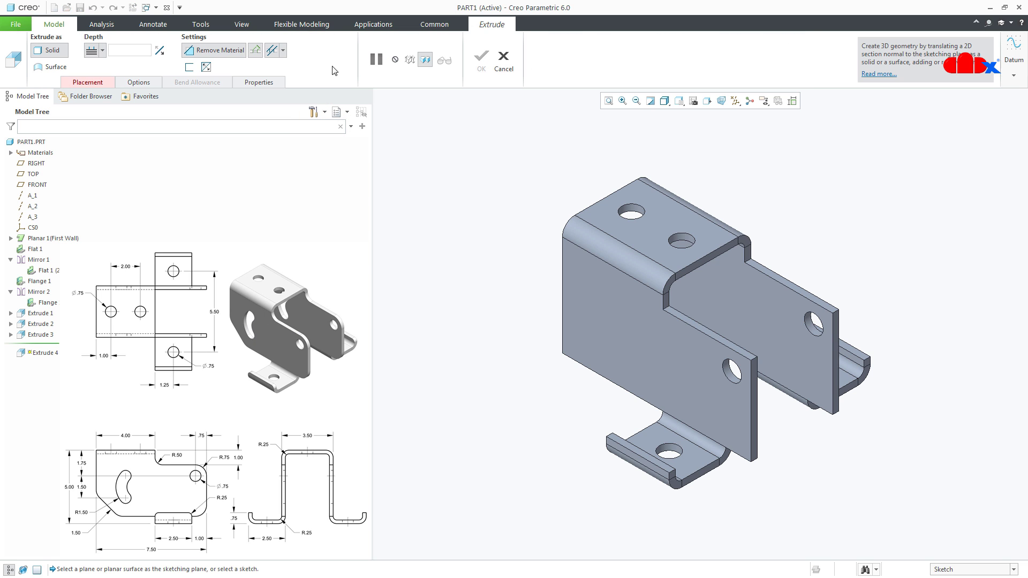
left_click(628, 331)
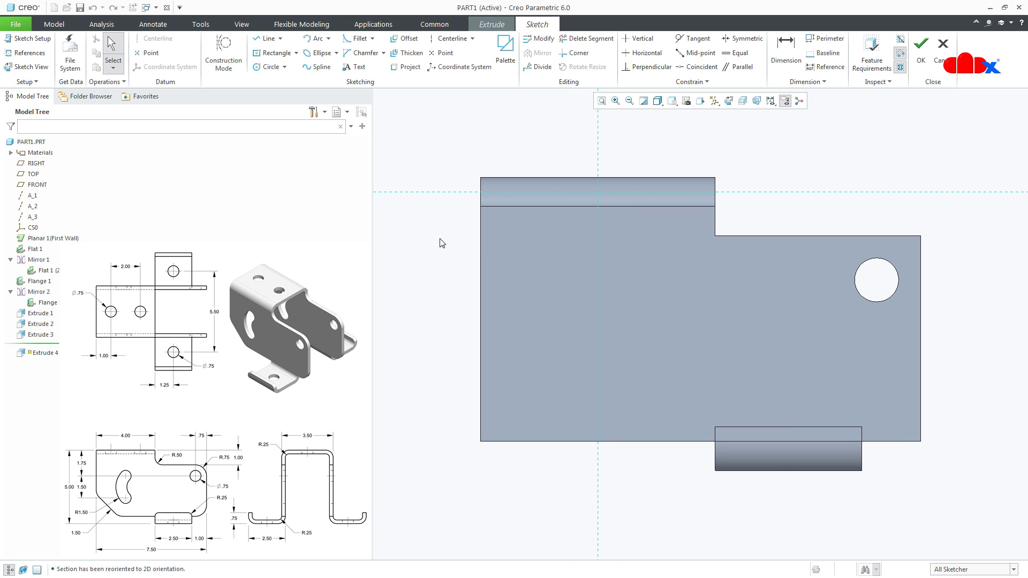
left_click(26, 52)
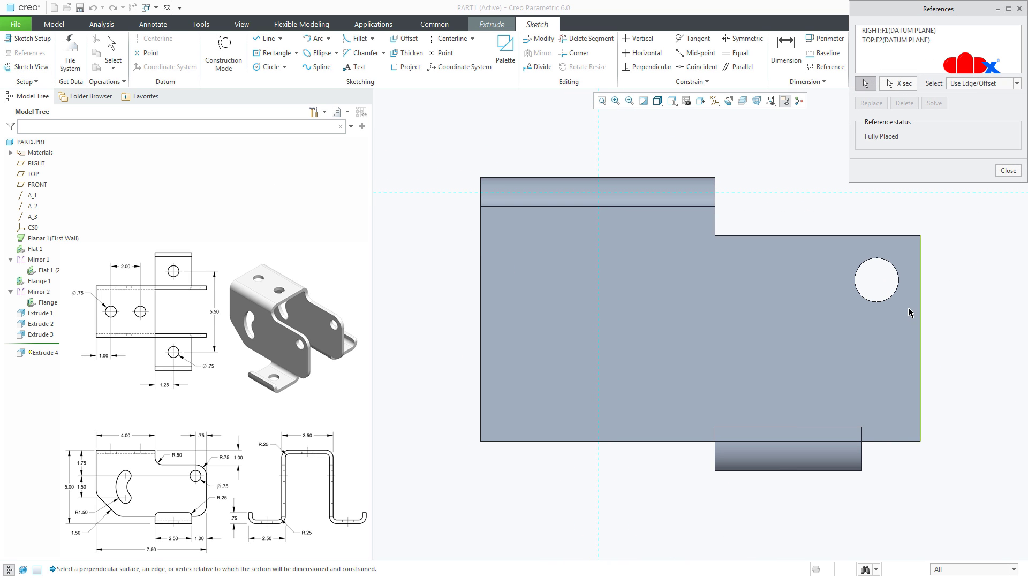
left_click(888, 298)
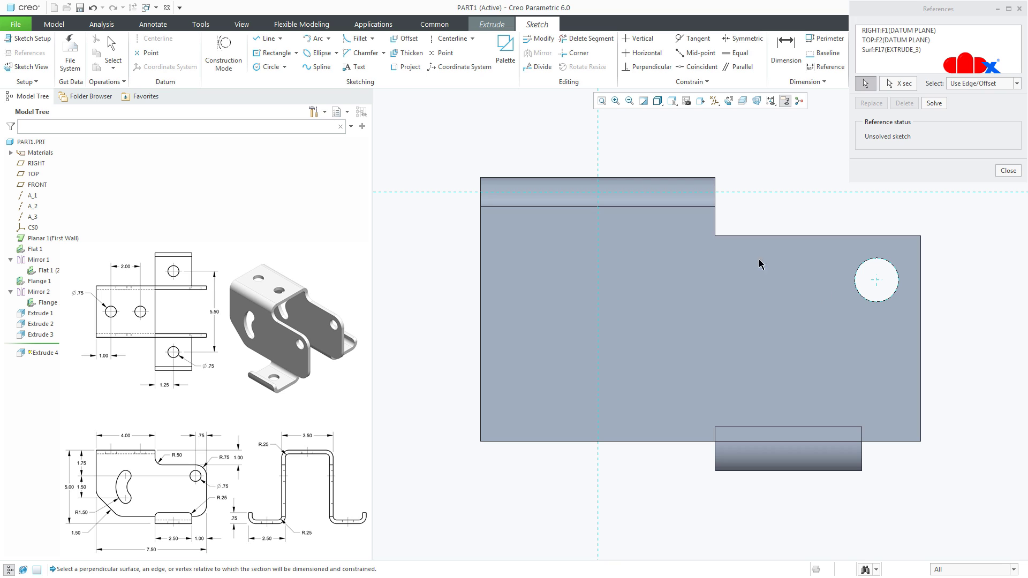
left_click(450, 38)
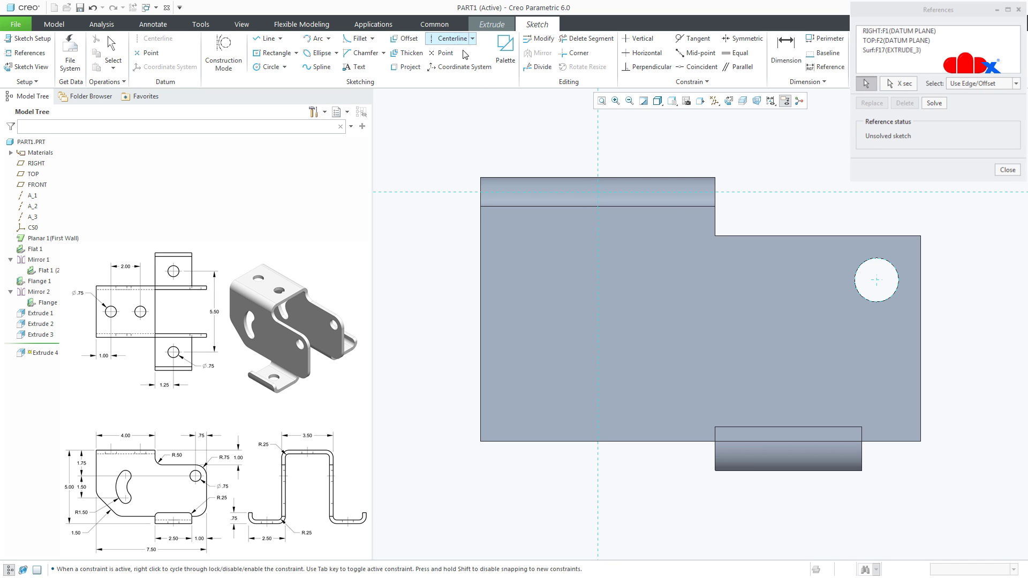
left_click(877, 281)
left_click(723, 284)
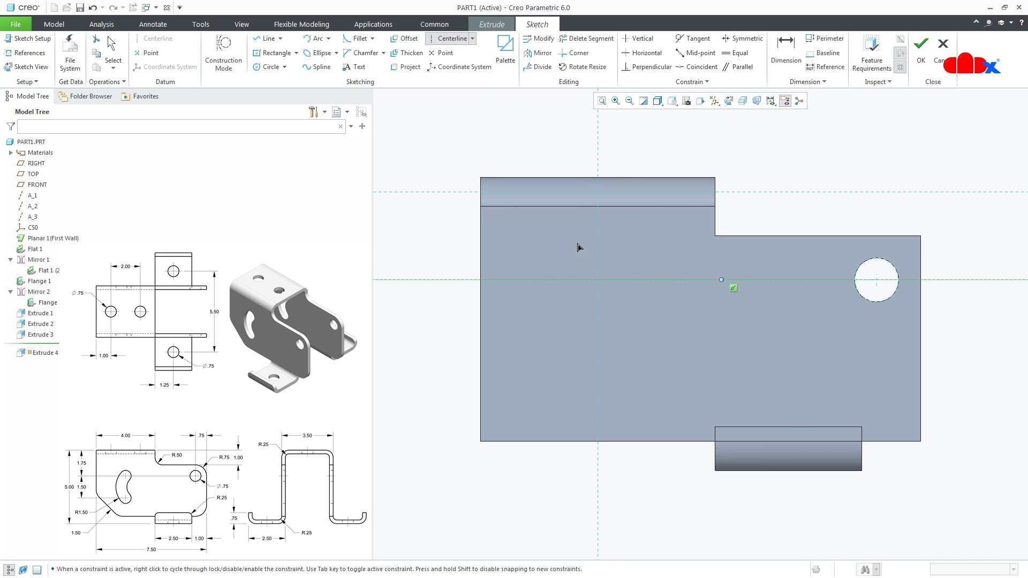
Sketch two circles equal to the hole on the vertical reference, one centered on the centerline and one about 1.72 below.
left_click(271, 66)
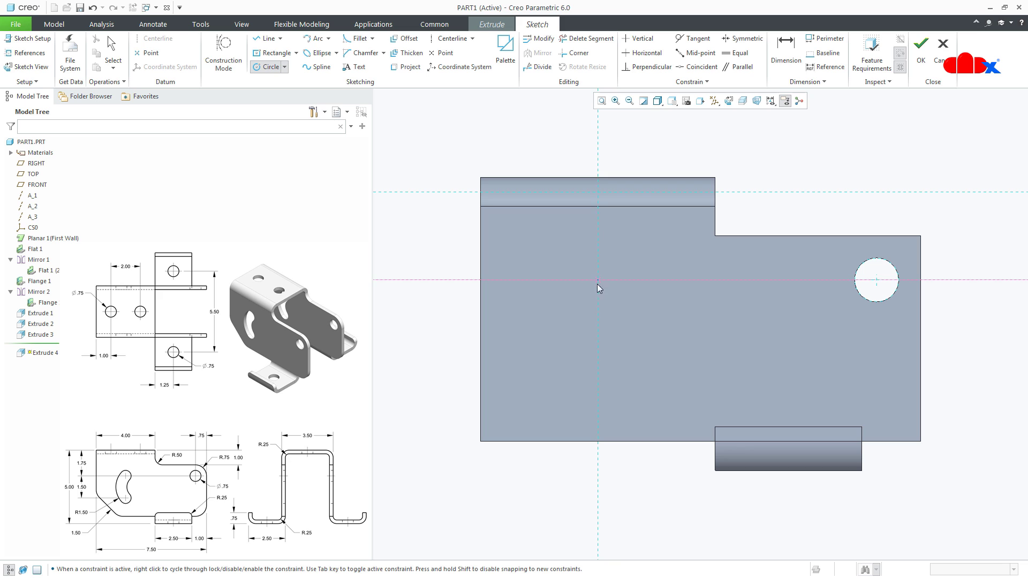
left_click(598, 281)
left_click(609, 298)
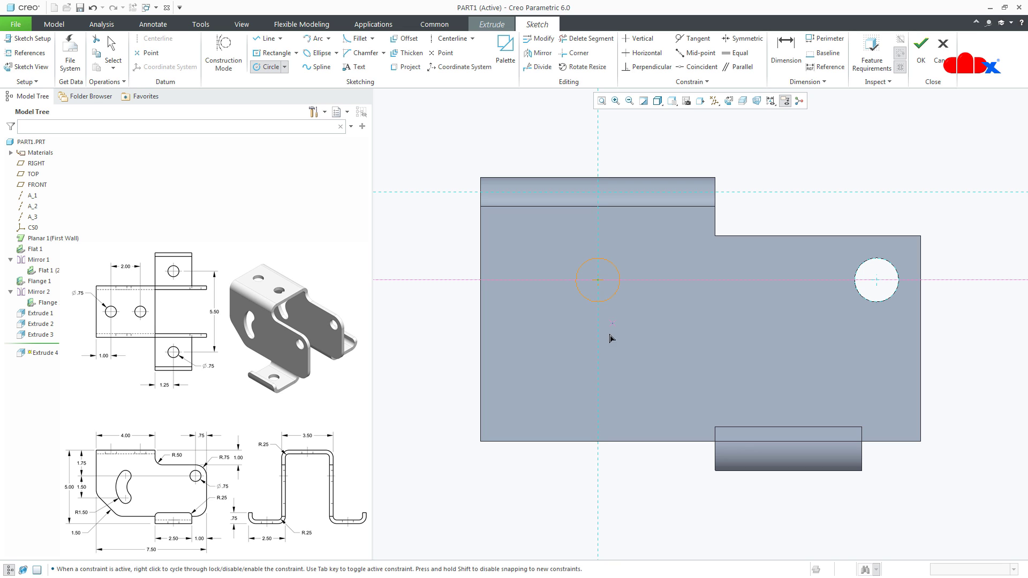
left_click(599, 381)
left_click(612, 399)
middle_click(649, 468)
Set the center-to-center distance between the two slot circles to 1.5.
double_click(586, 331)
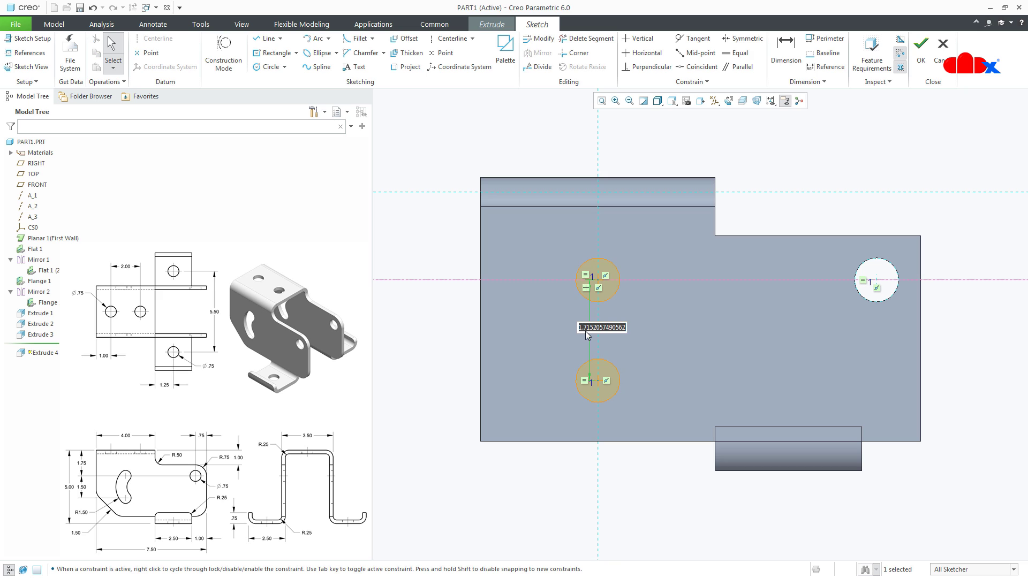
type("1.5")
key("Return")
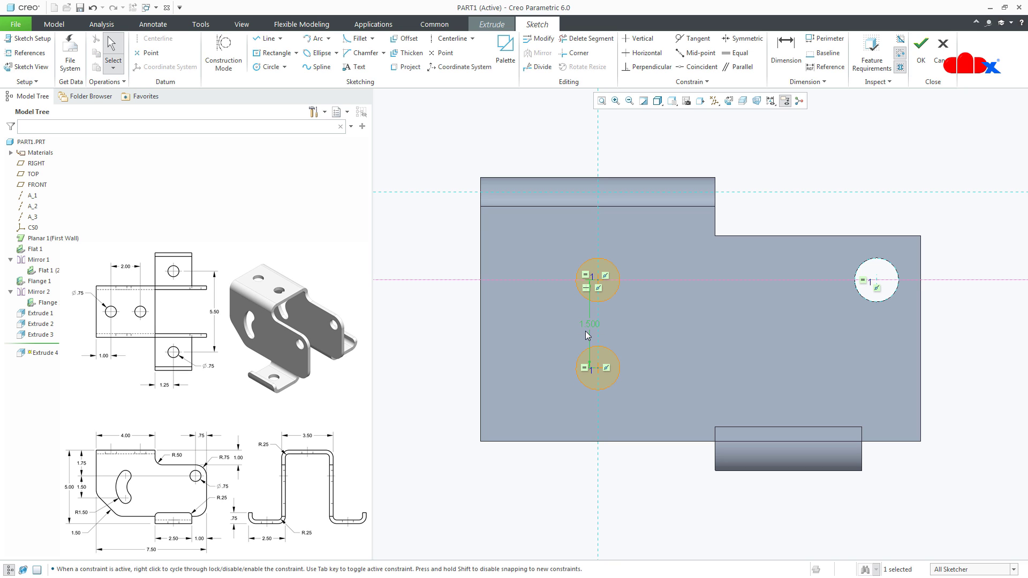
Sketch a three-point arc about 1.35 in radius joining the outer sides of the two slot circles.
left_click(314, 39)
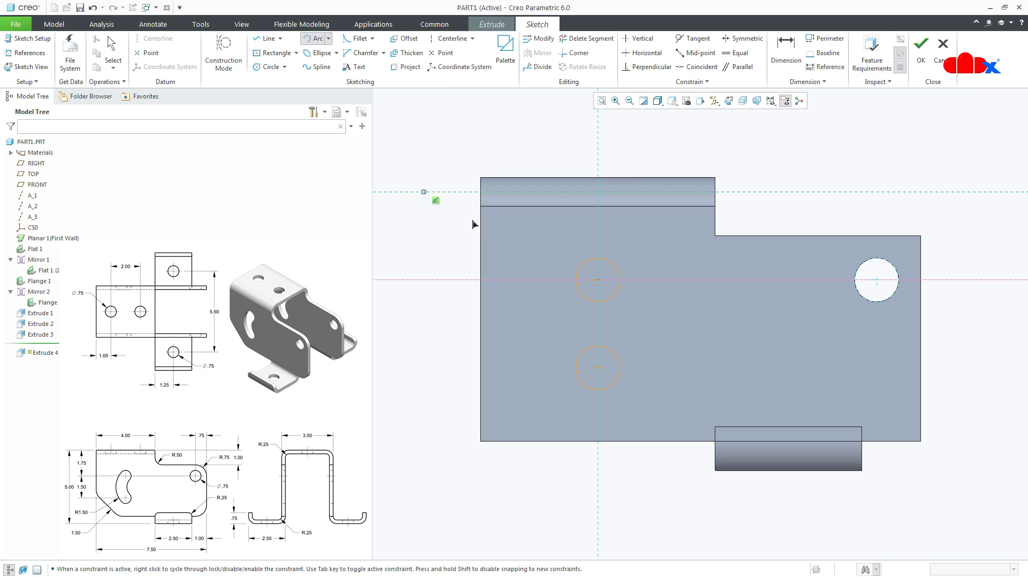
left_click(583, 263)
left_click(579, 384)
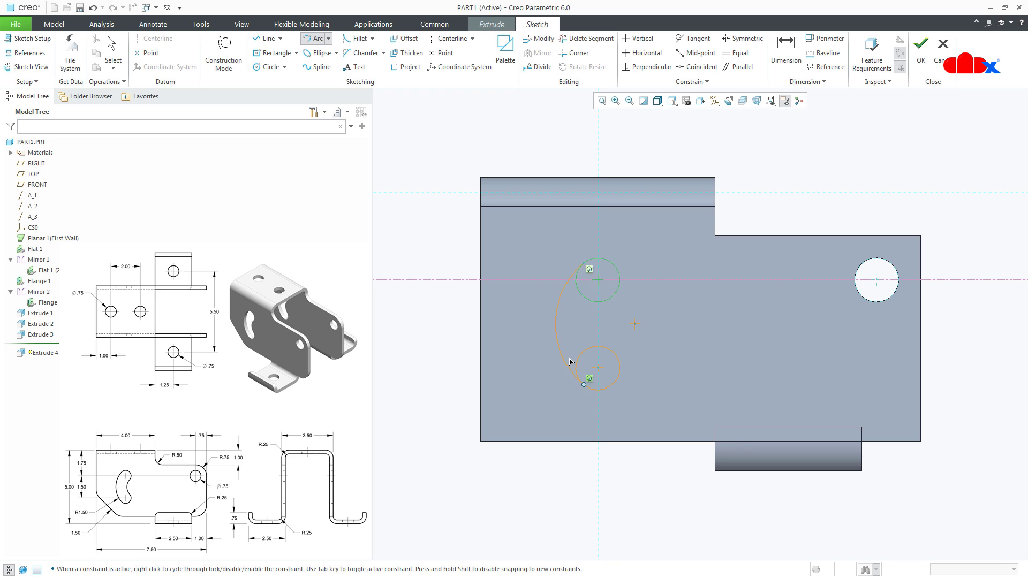
left_click(557, 320)
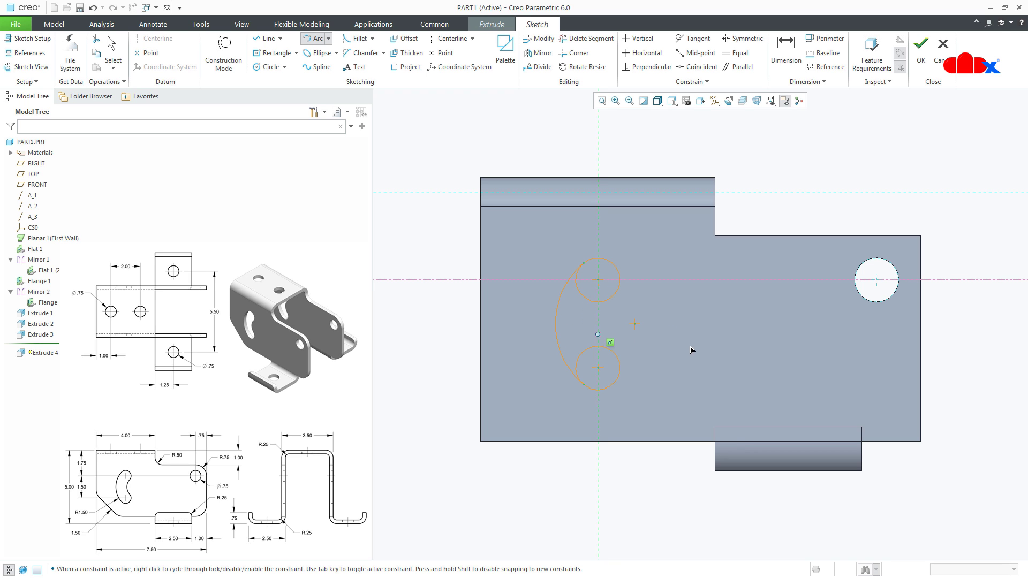
middle_click(721, 351)
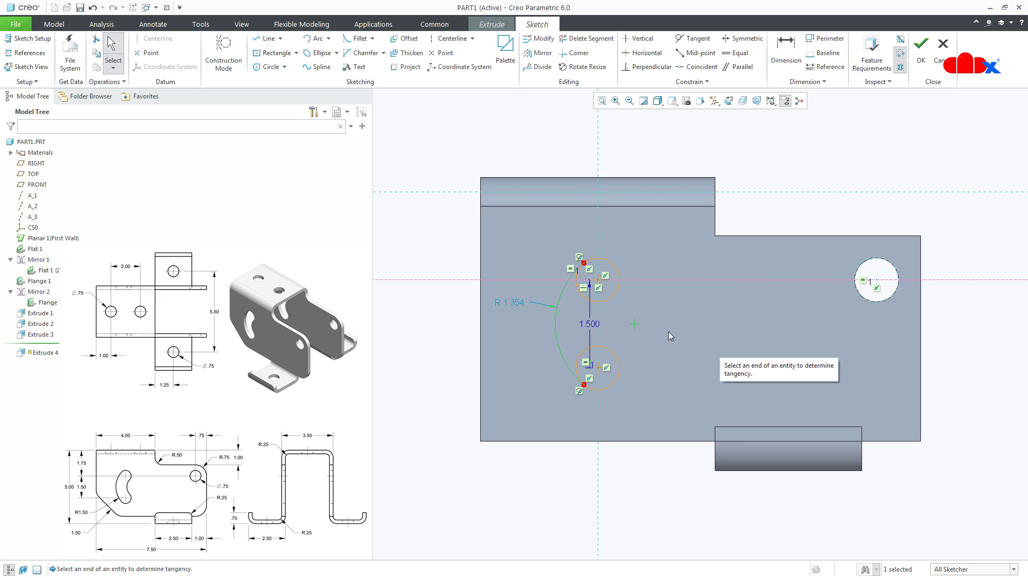
Set the radius of the slot's outer arc to 1.5.
left_click(511, 303)
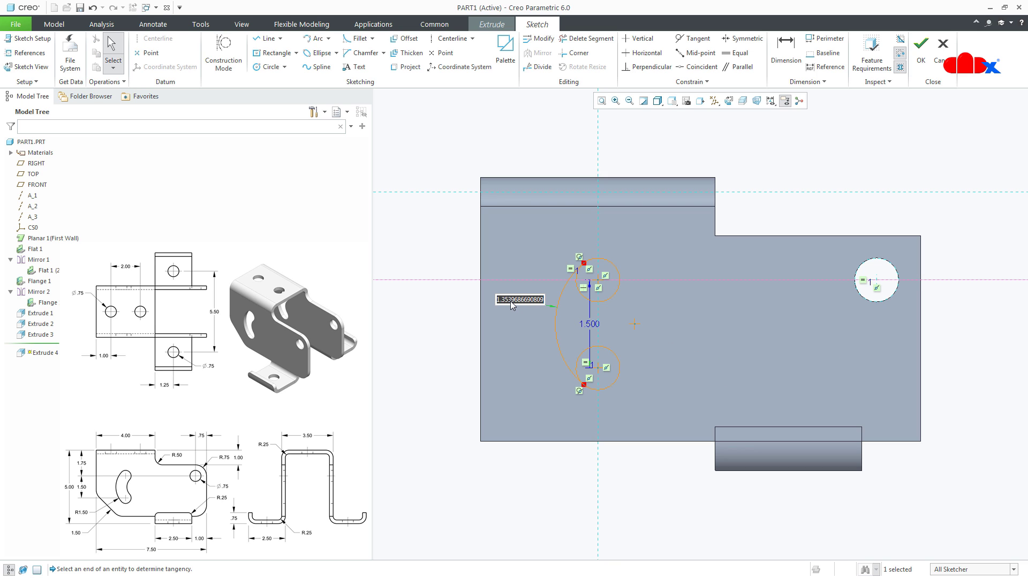
type("1.5")
key("Return")
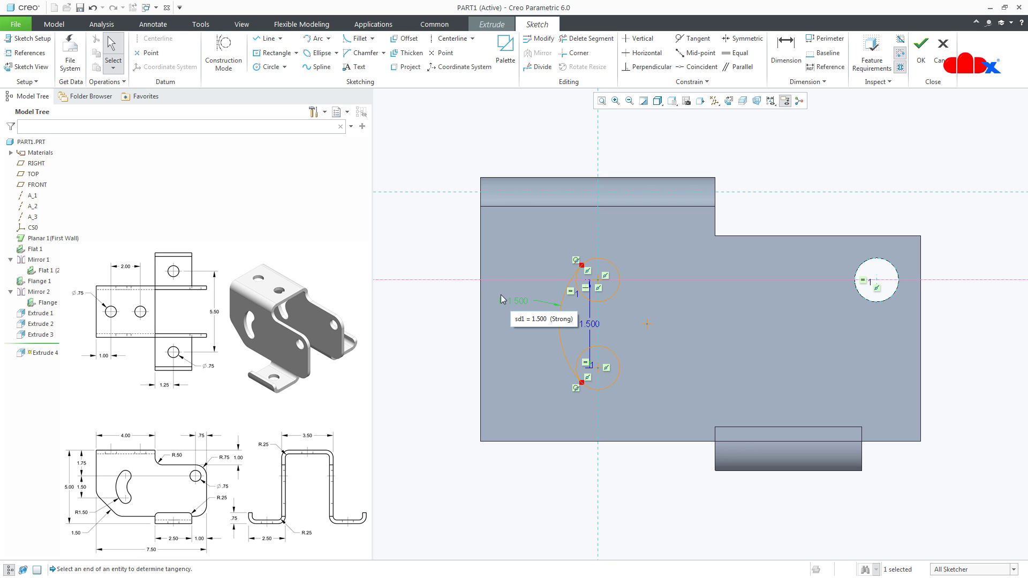
Sketch a center-and-ends arc about 0.755 in radius joining the inner sides of the slot circles, centered on the outer arc's center.
left_click(329, 39)
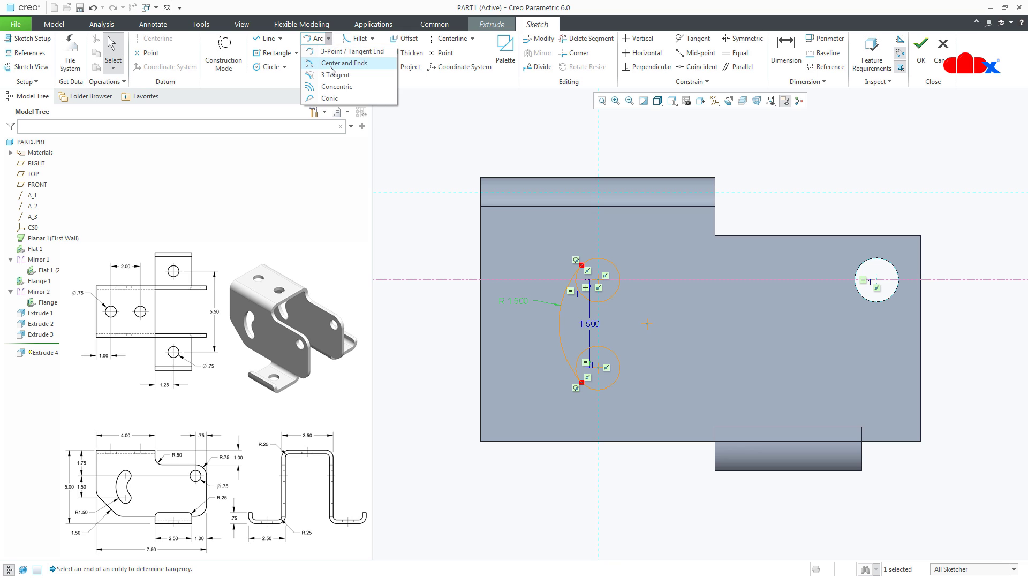
left_click(330, 65)
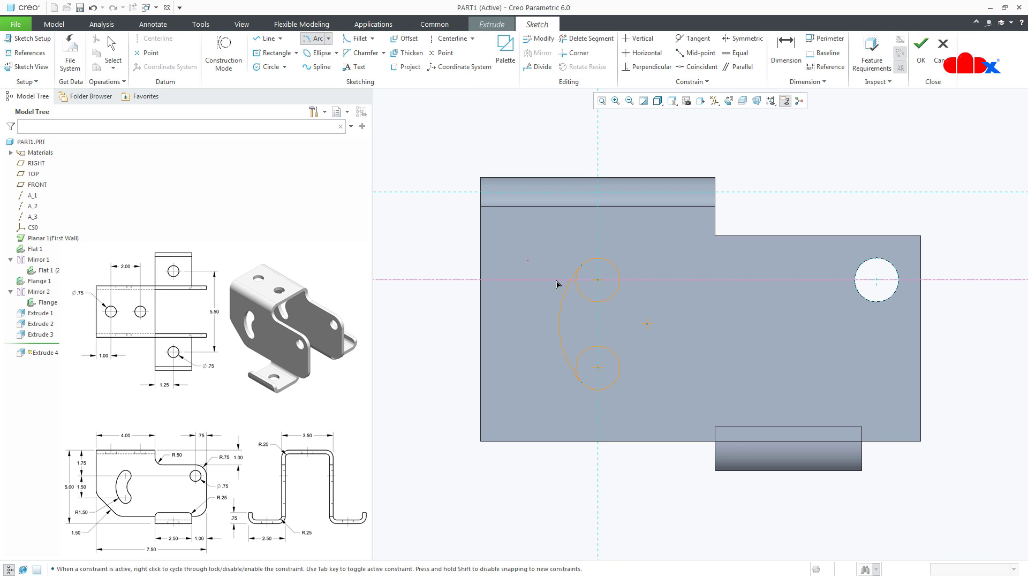
left_click(647, 325)
left_click(616, 292)
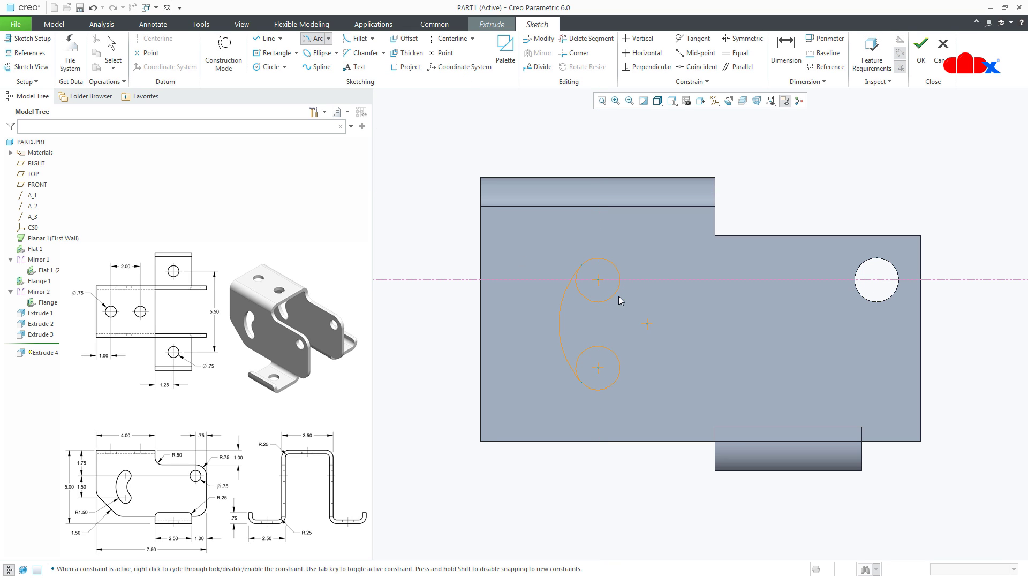
left_click(614, 356)
middle_click(646, 363)
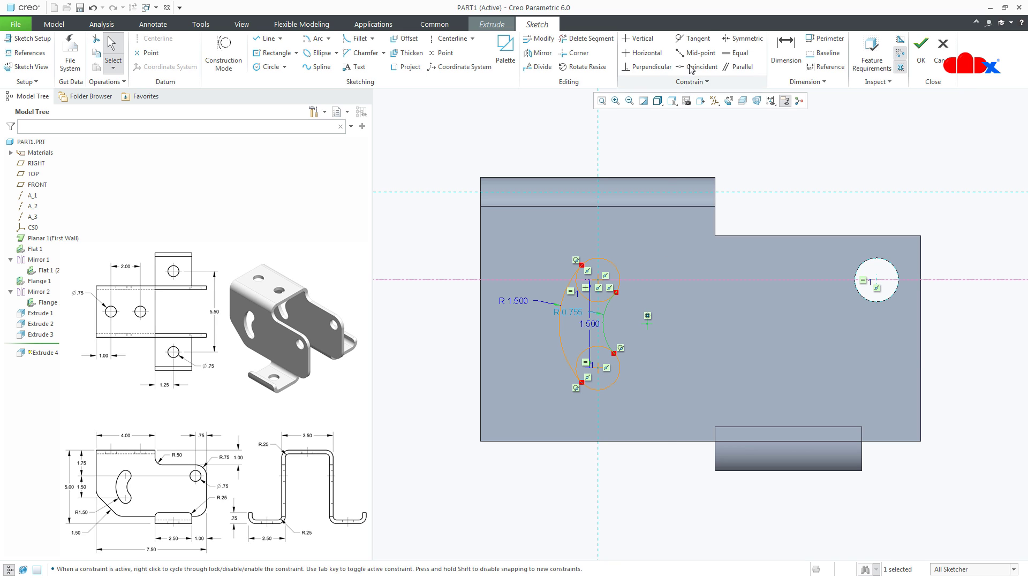
Make the slot's inner arc tangent to the upper slot circle.
left_click(693, 41)
left_click(608, 311)
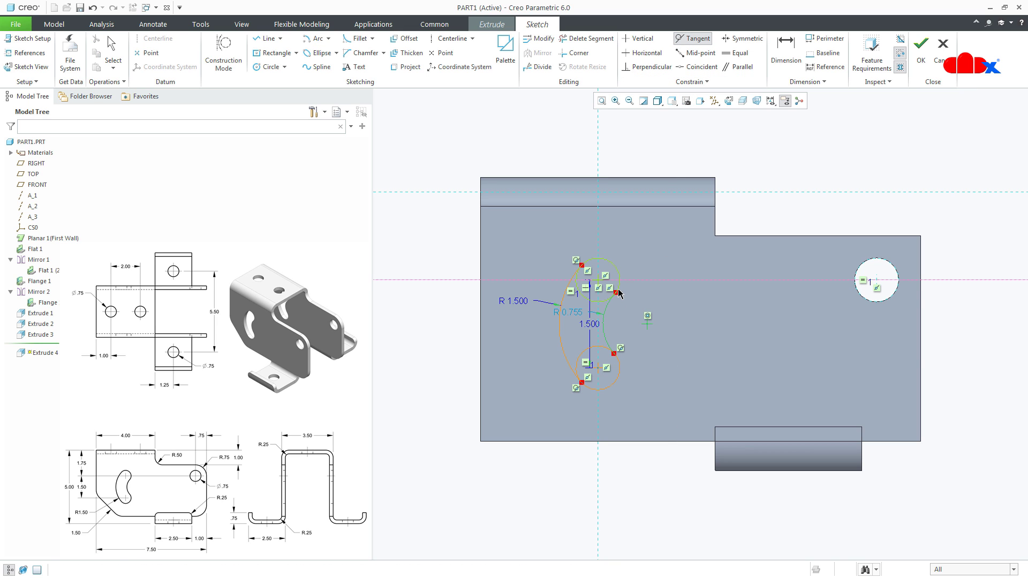
left_click(620, 291)
middle_click(636, 386)
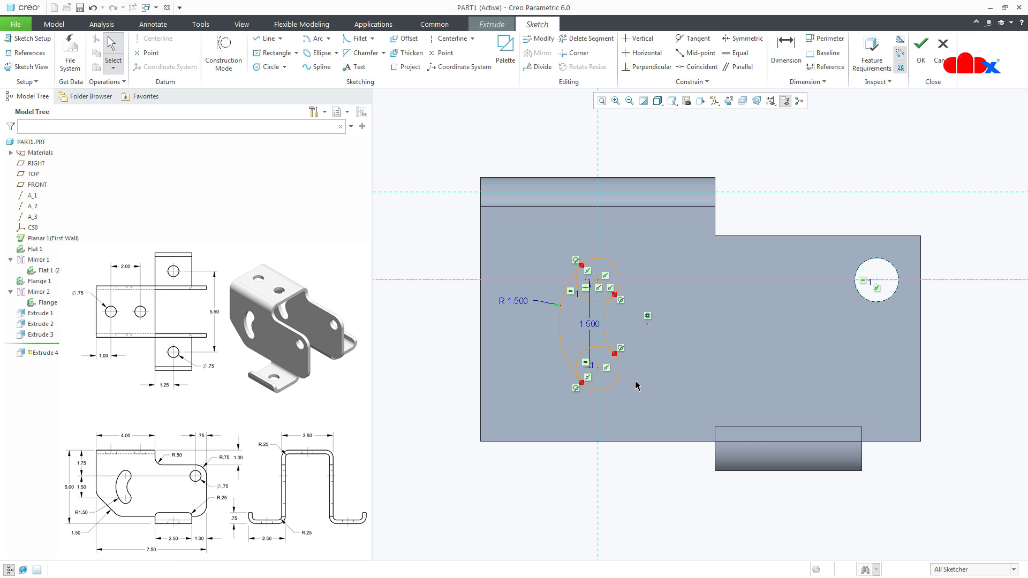
Trim the inner segments of both slot circles and the overlapping arc ends to leave one closed curved slot outline.
left_click(587, 38)
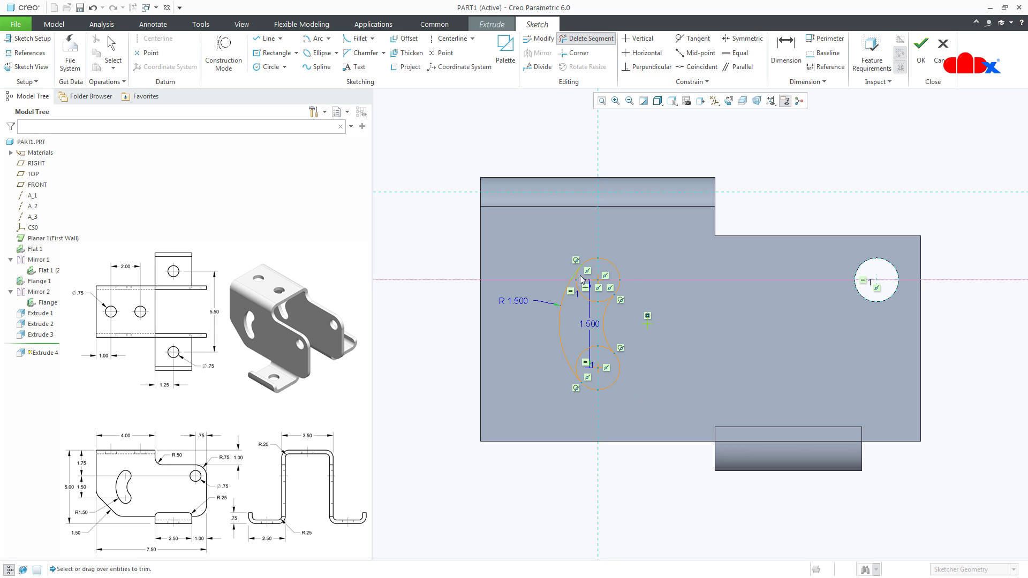
mouse_move(581, 294)
left_mouse_down()
mouse_move(594, 303)
mouse_move(594, 295)
left_mouse_up()
scroll(589, 288, "up", 2)
left_click(571, 277)
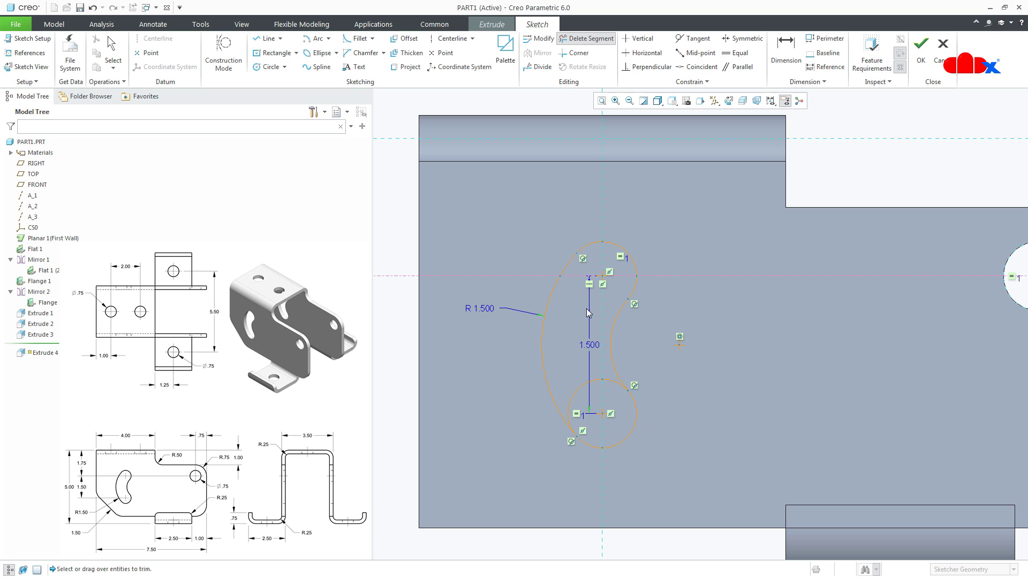
left_click(586, 385)
left_click(617, 388)
middle_click(614, 410)
scroll(680, 439, "down", 3)
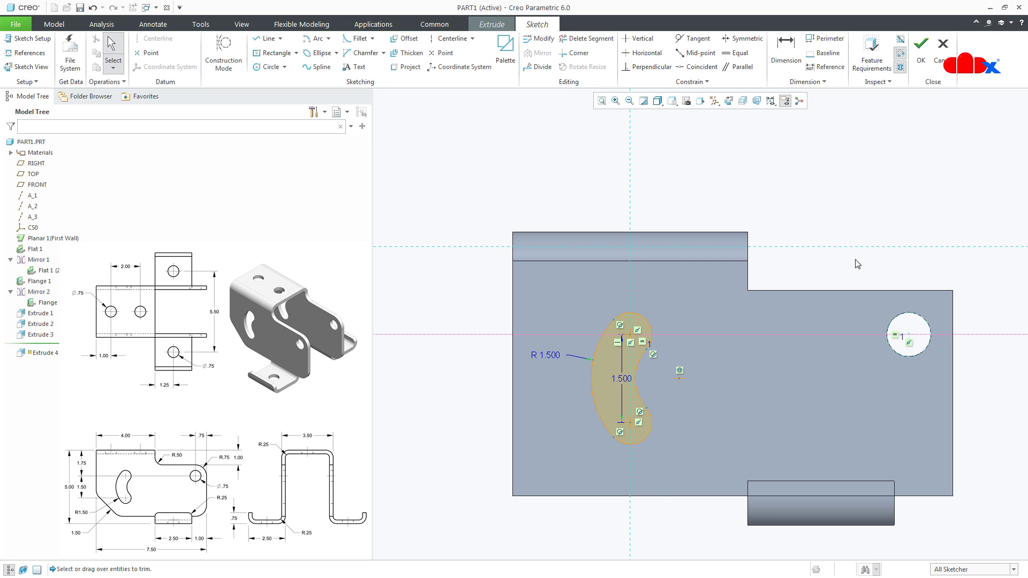
Finish the slot sketch and extrude it as a cut through both side walls.
left_click(918, 68)
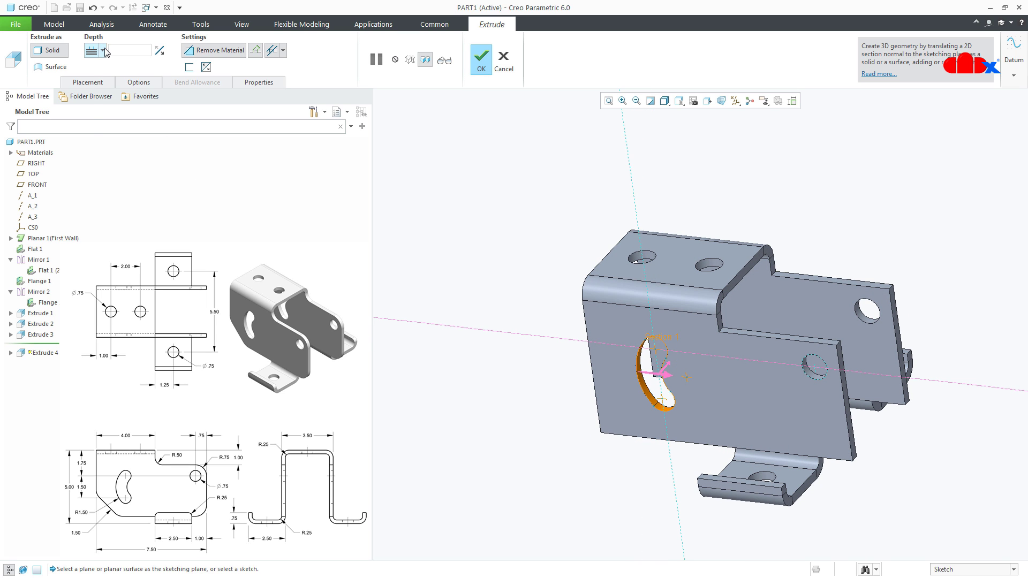
left_click(102, 50)
left_click(92, 113)
middle_click_drag(345, 266, 526, 244)
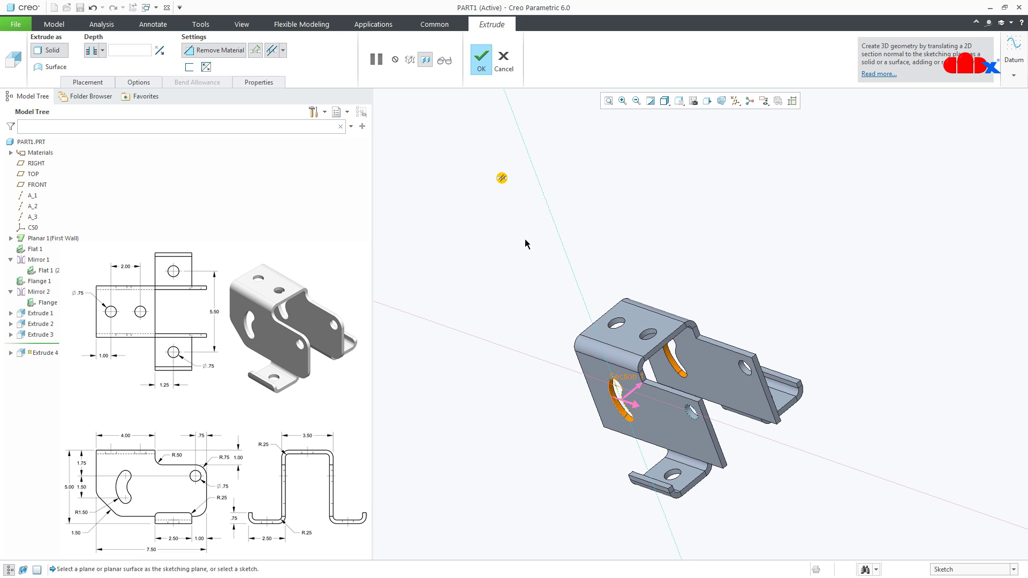
left_click(481, 58)
scroll(792, 431, "down", 1)
scroll(749, 488, "up", 3)
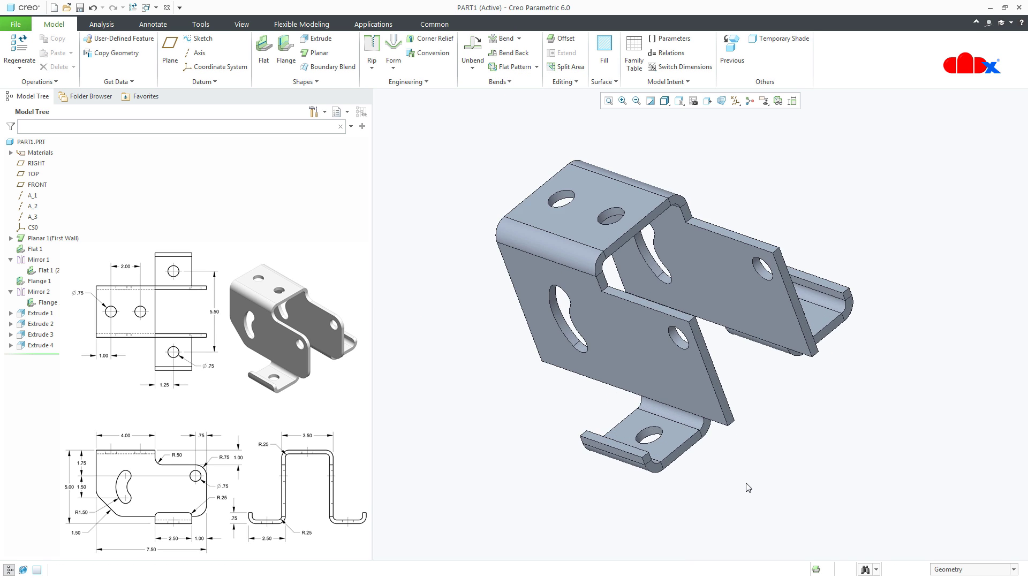
mouse_move(749, 488)
middle_mouse_down()
mouse_move(771, 486)
mouse_move(739, 479)
middle_mouse_up()
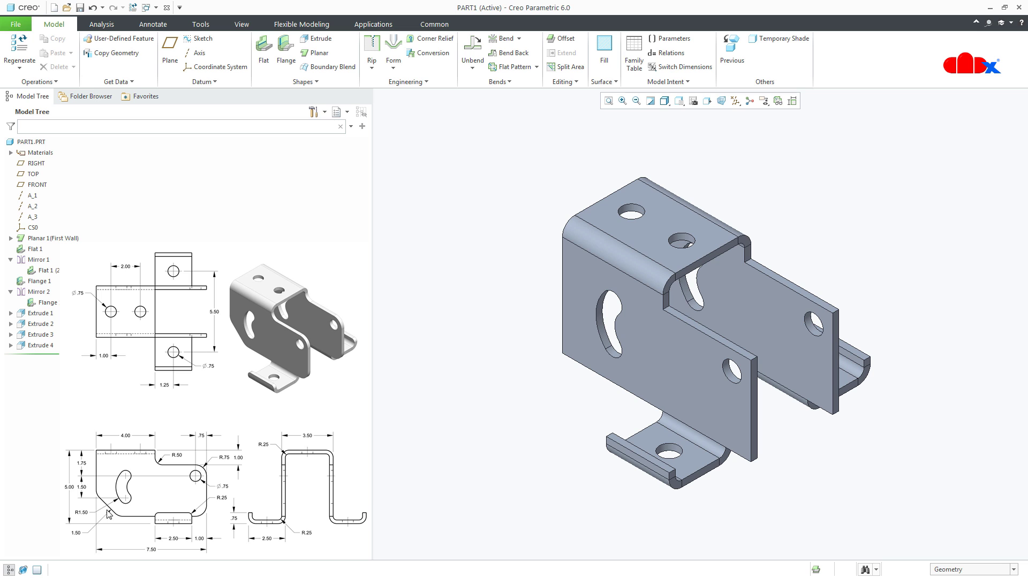
Chamfer the lower rear corner edges of both side walls with a D x D distance of 1.5.
left_click(409, 82)
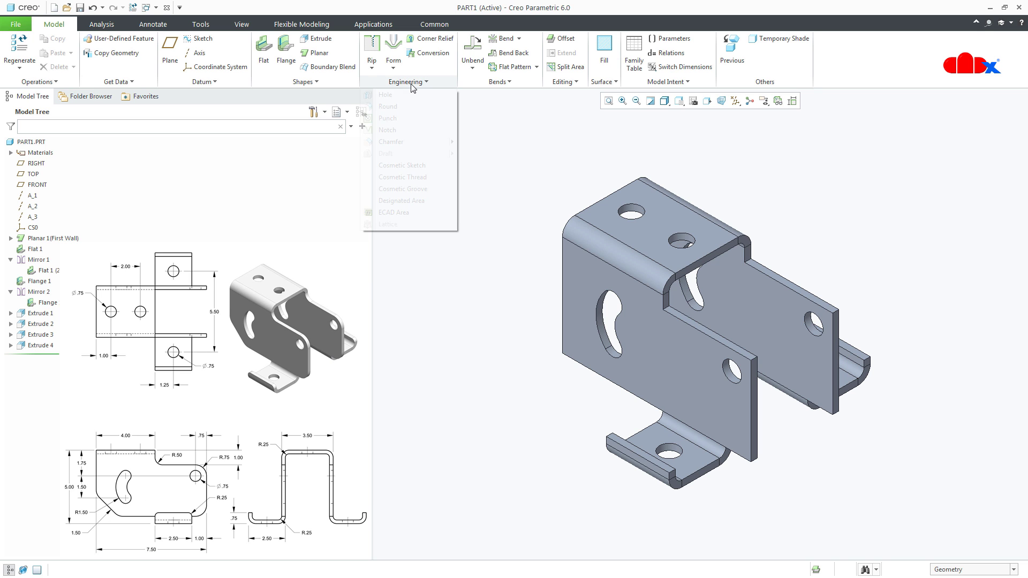
left_click(391, 142)
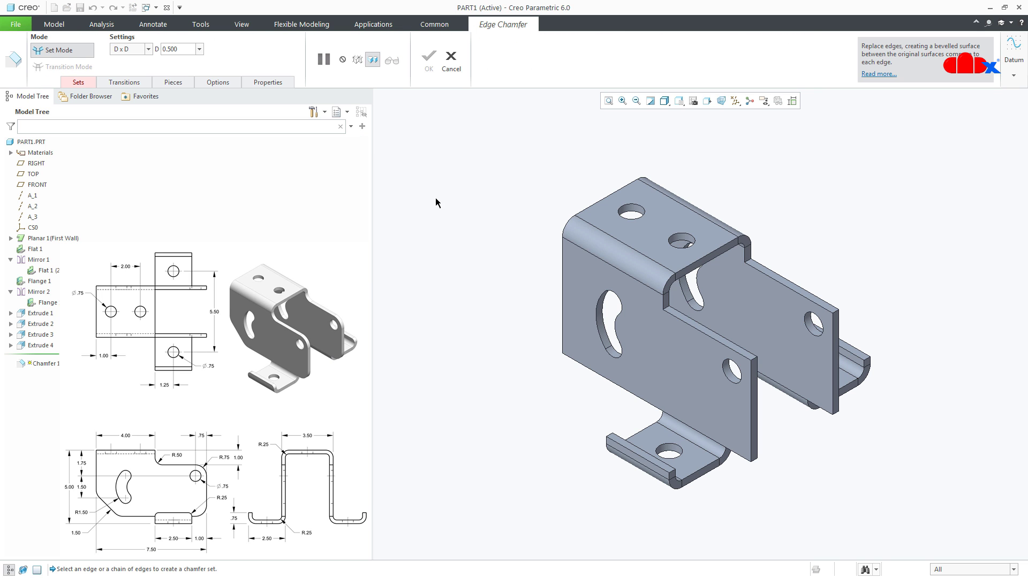
scroll(562, 356, "up", 5)
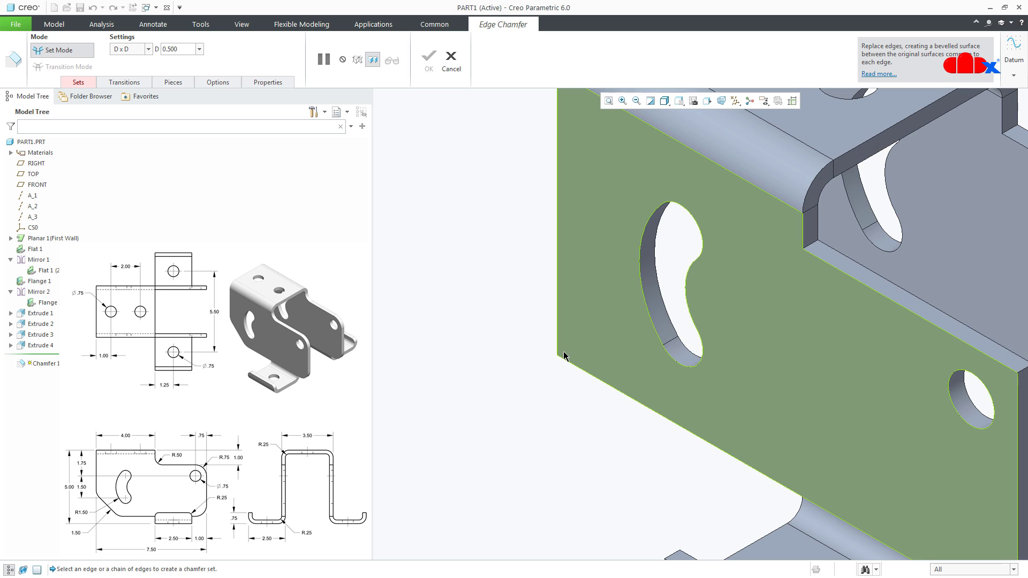
middle_click_drag(562, 356, 555, 356)
left_click(553, 356)
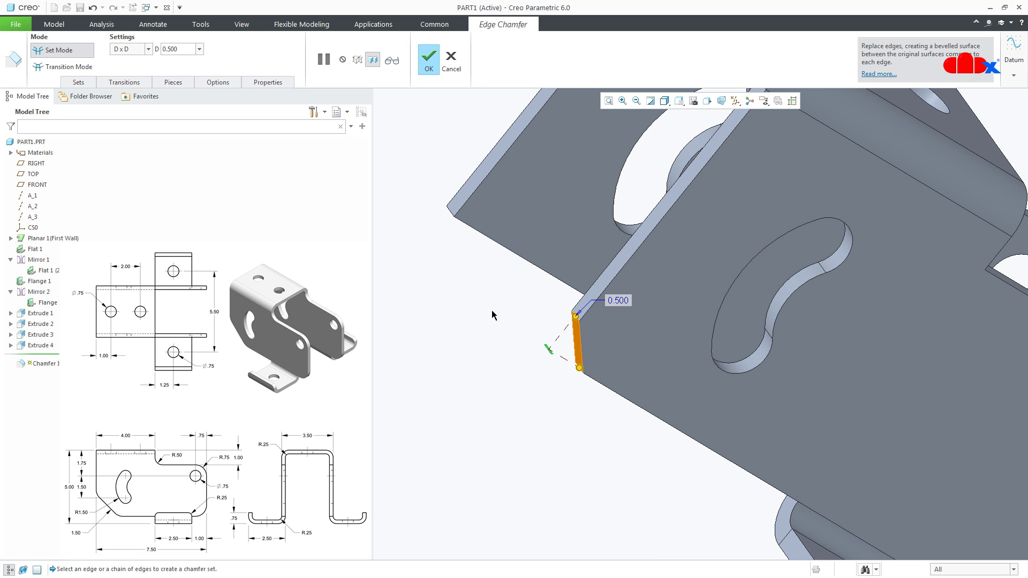
left_click(450, 212, "ctrl")
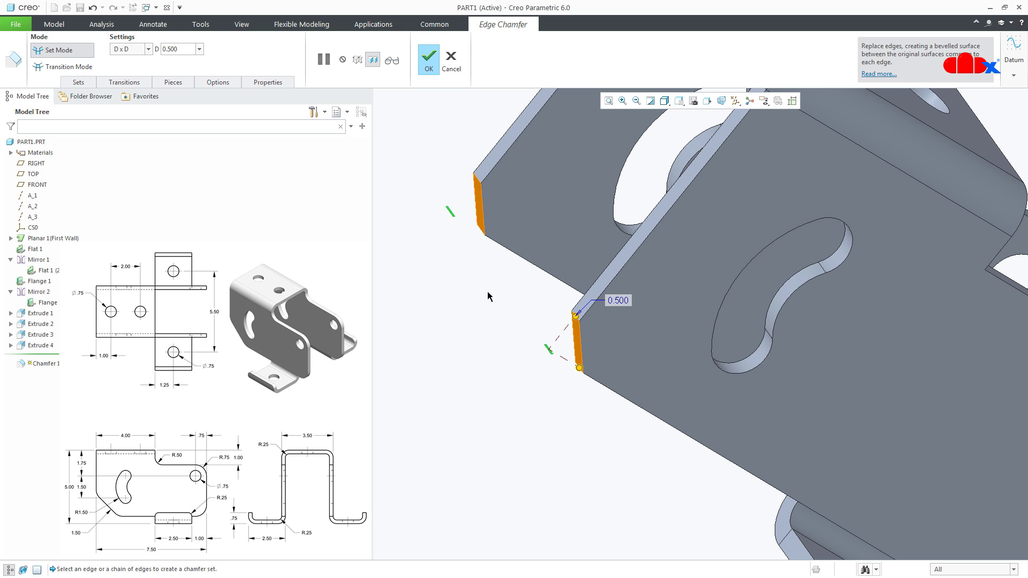
left_click(184, 48)
type("1.5")
key("Return")
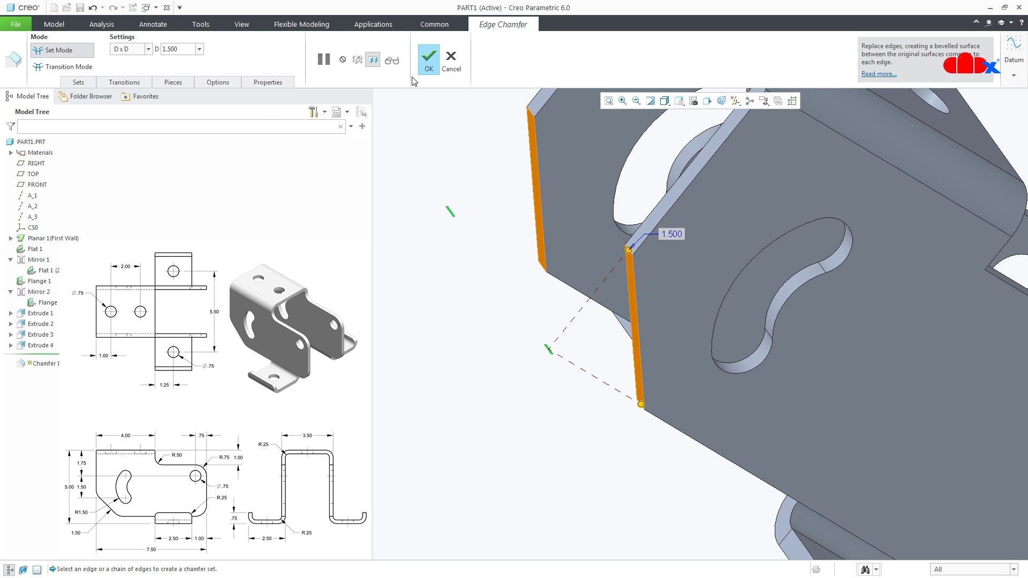
left_click(429, 61)
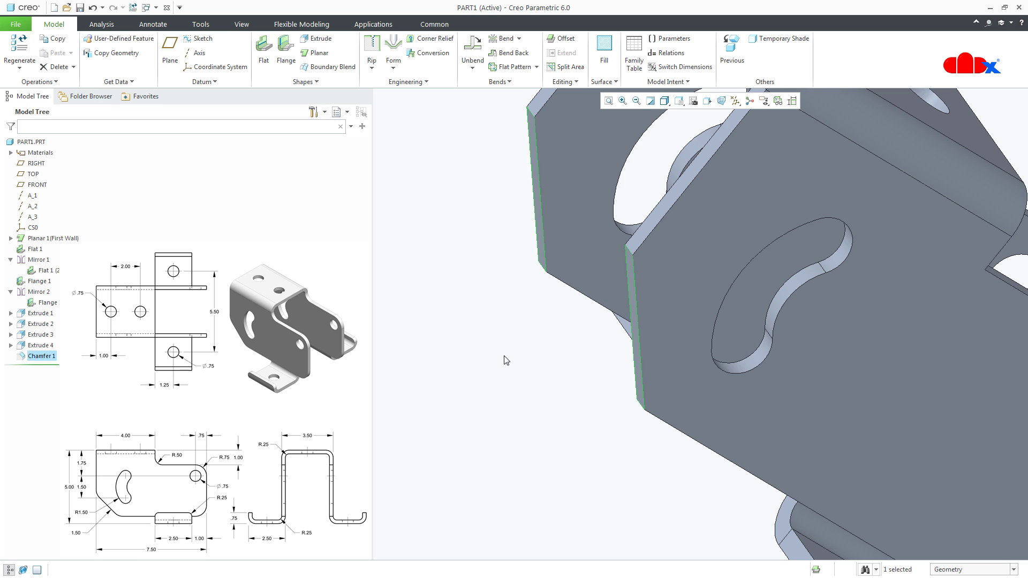
key("ctrl+d")
left_click(493, 391)
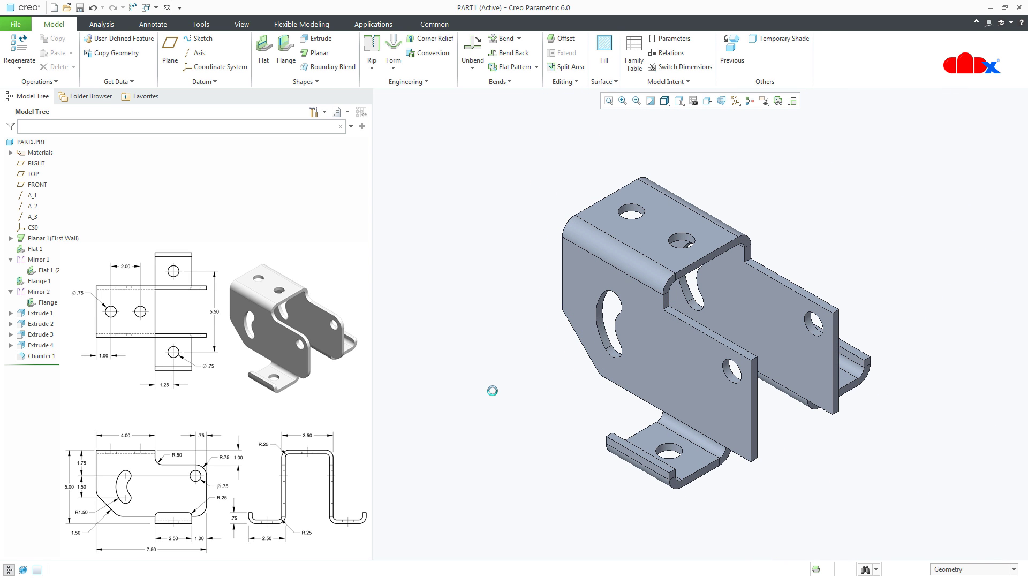
Start a round on the inside corner edges of the upper step on both side walls with radius 0.5.
left_click(427, 82)
left_click(396, 104)
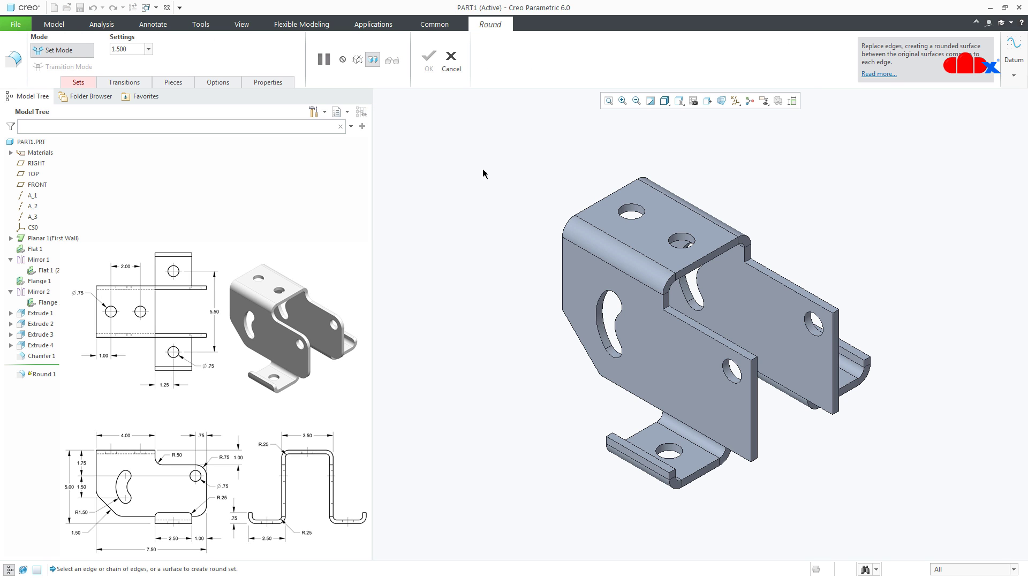
scroll(637, 316, "down", 3)
left_click(731, 311)
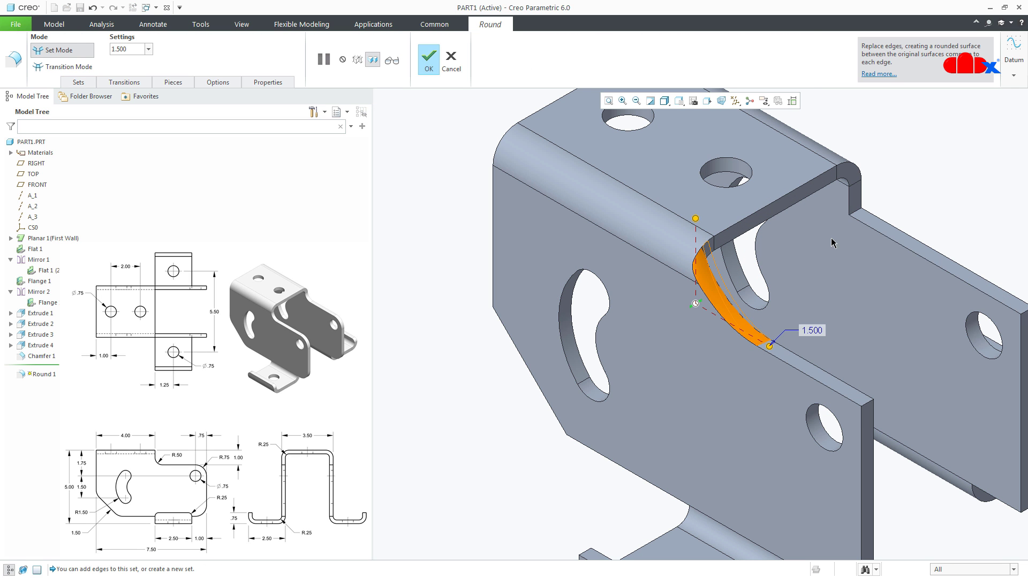
left_click(857, 214, "ctrl")
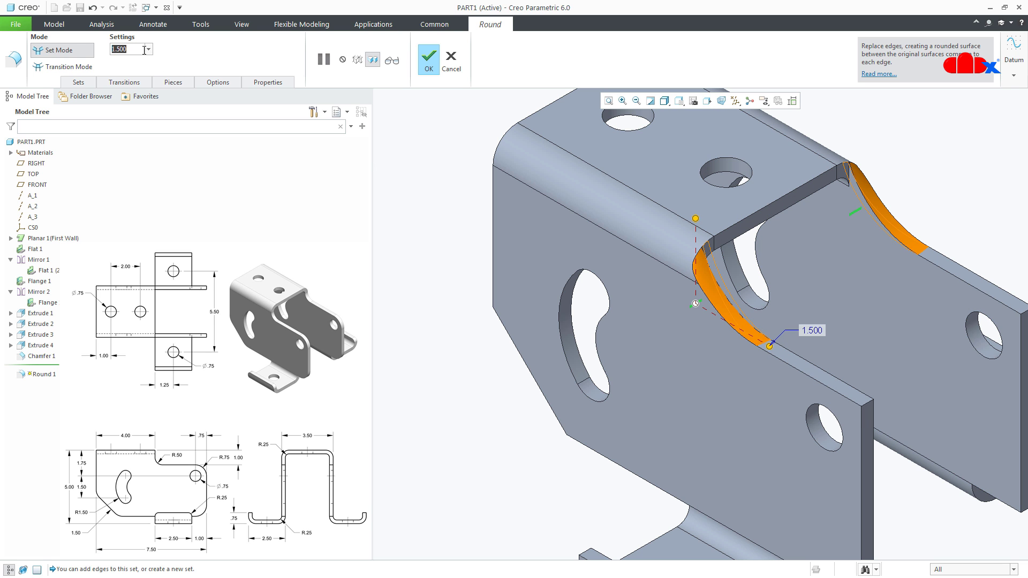
type("0.5")
key("Return")
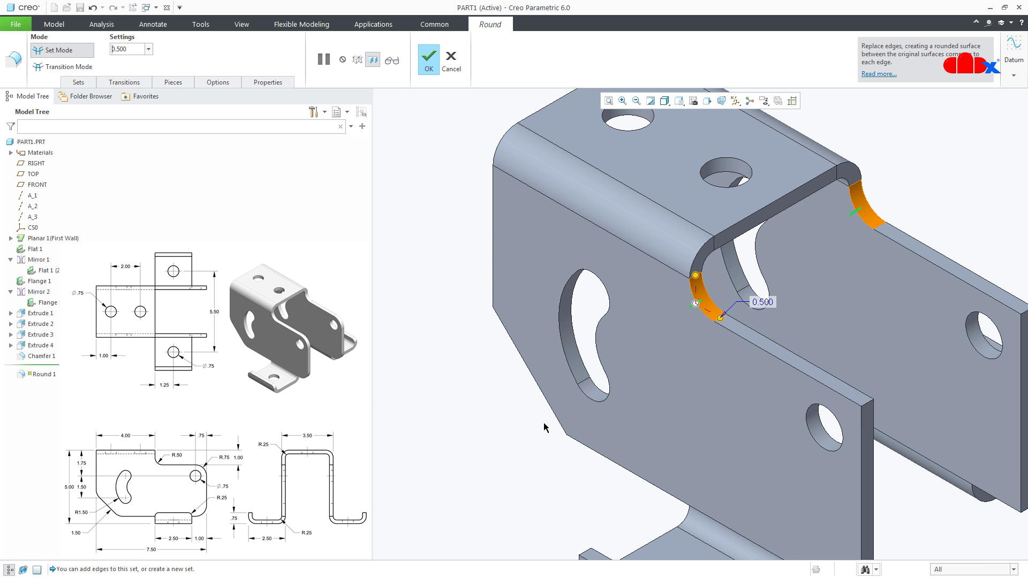
Add the corner edges at both ends of each side wall's chamfer to the round set and complete the round.
middle_click_drag(545, 427, 608, 413)
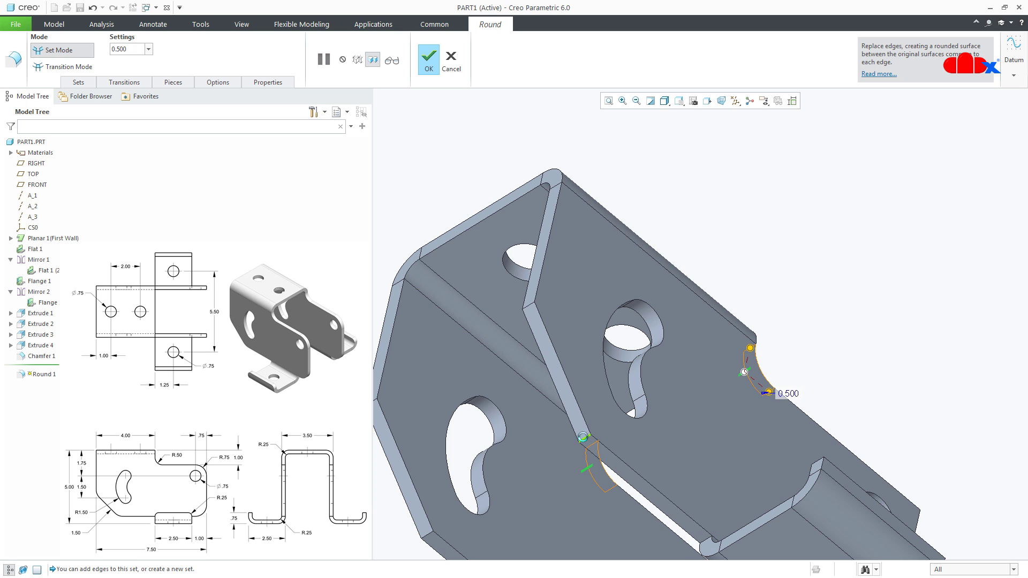
left_click(530, 306, "ctrl")
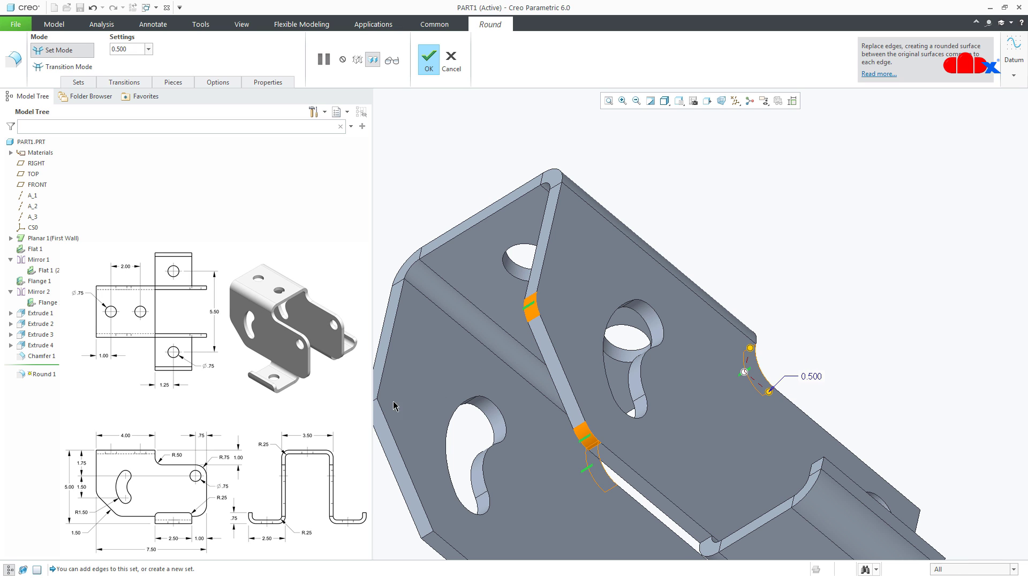
left_click(376, 402, "ctrl")
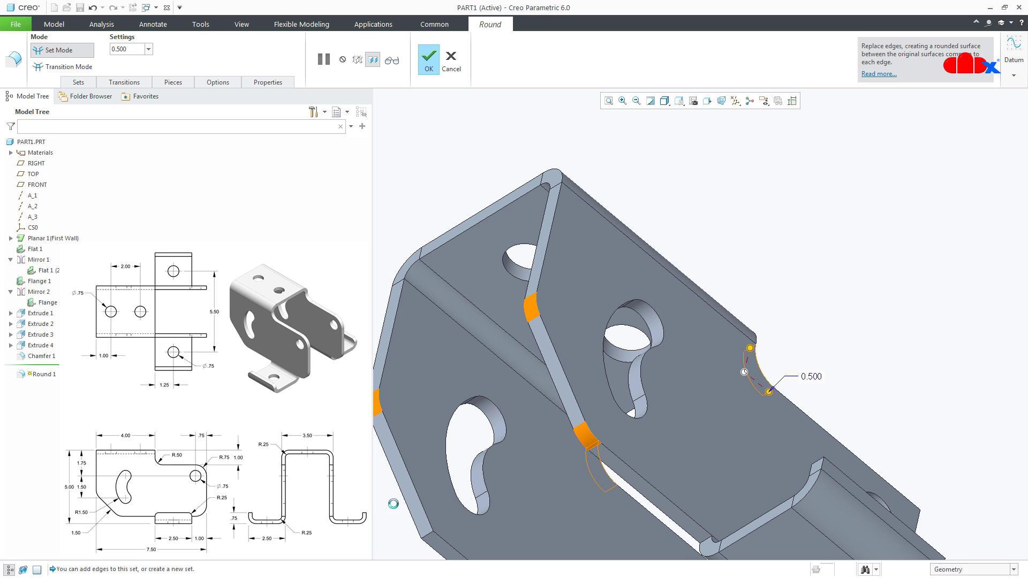
left_click(427, 540, "ctrl")
left_click(429, 59)
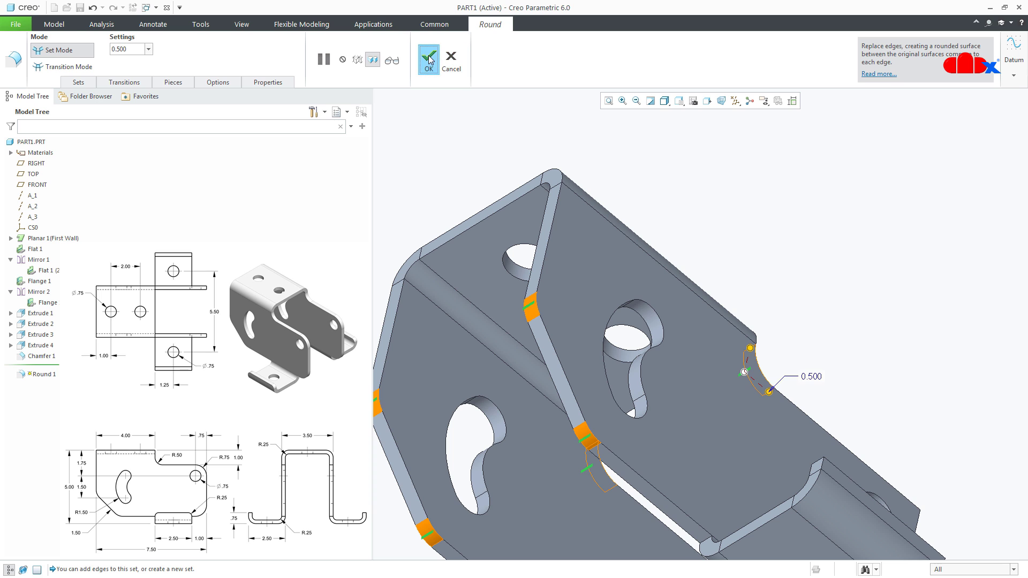
key("ctrl+d")
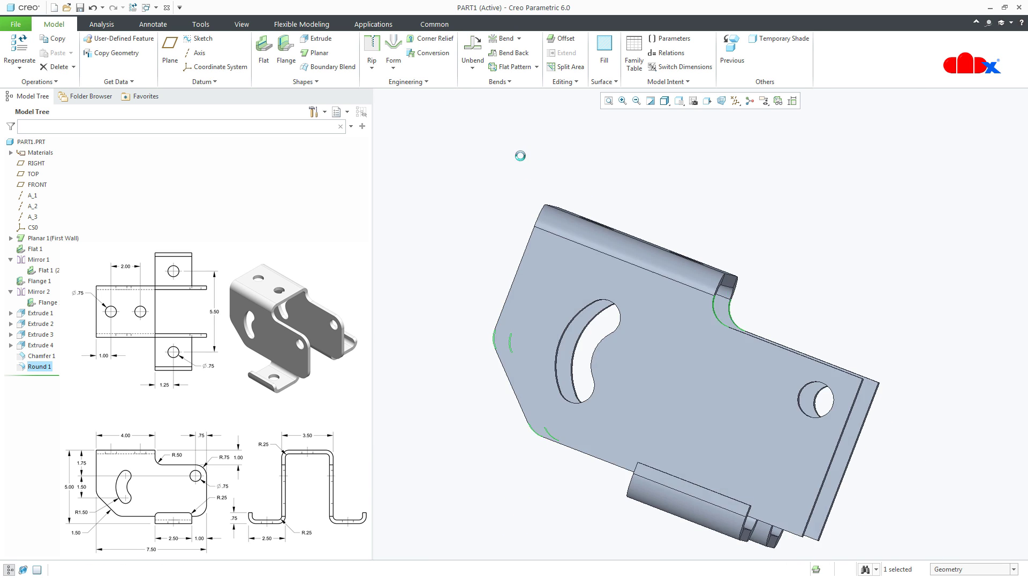
left_click(524, 399)
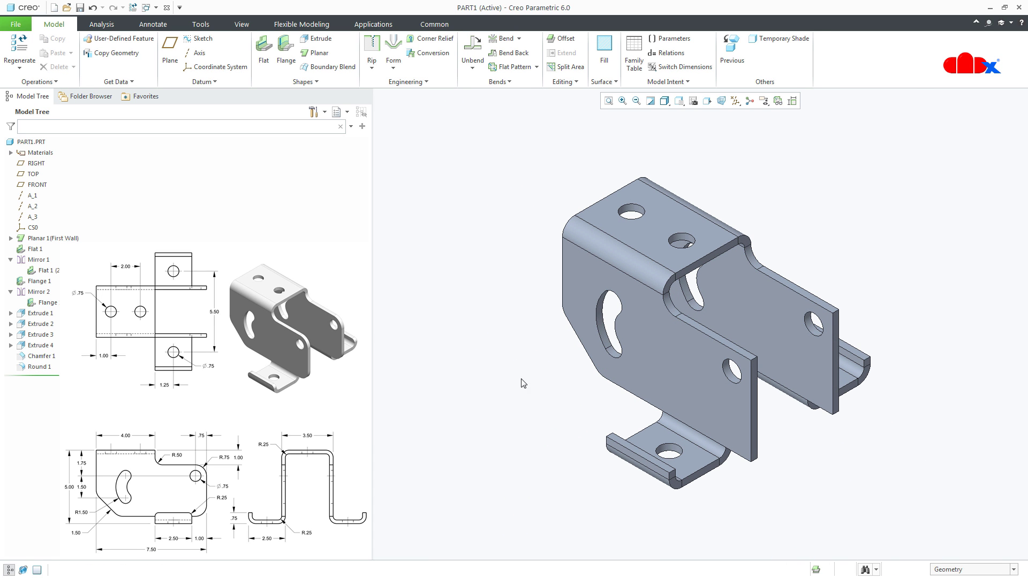
Round the upper and lower corner edges at the free ends of both side walls with radius 0.75.
left_click(424, 82)
left_click(428, 107)
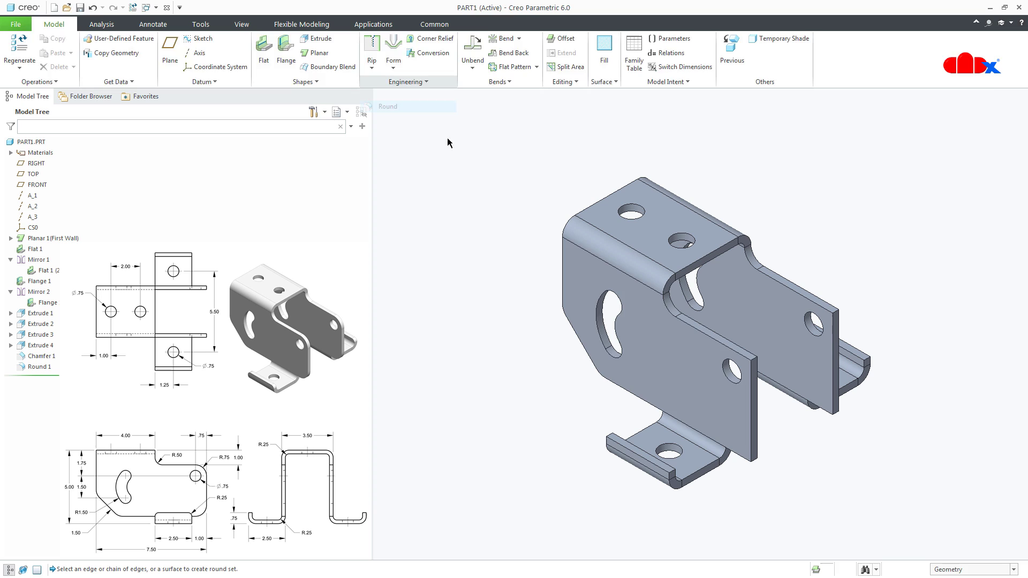
left_click(754, 364)
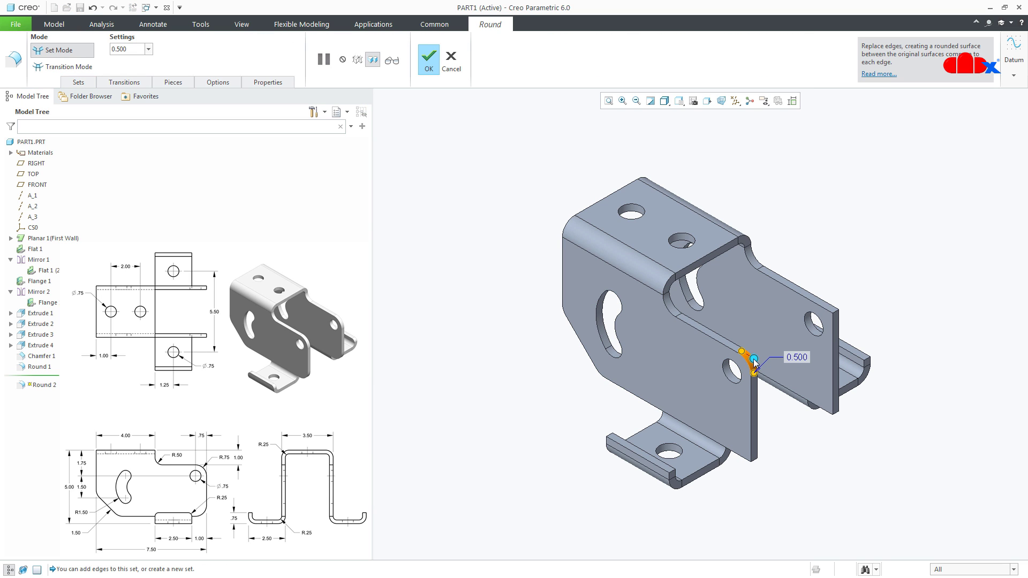
left_click(756, 461, "ctrl")
left_click(839, 316, "ctrl")
left_click(132, 49)
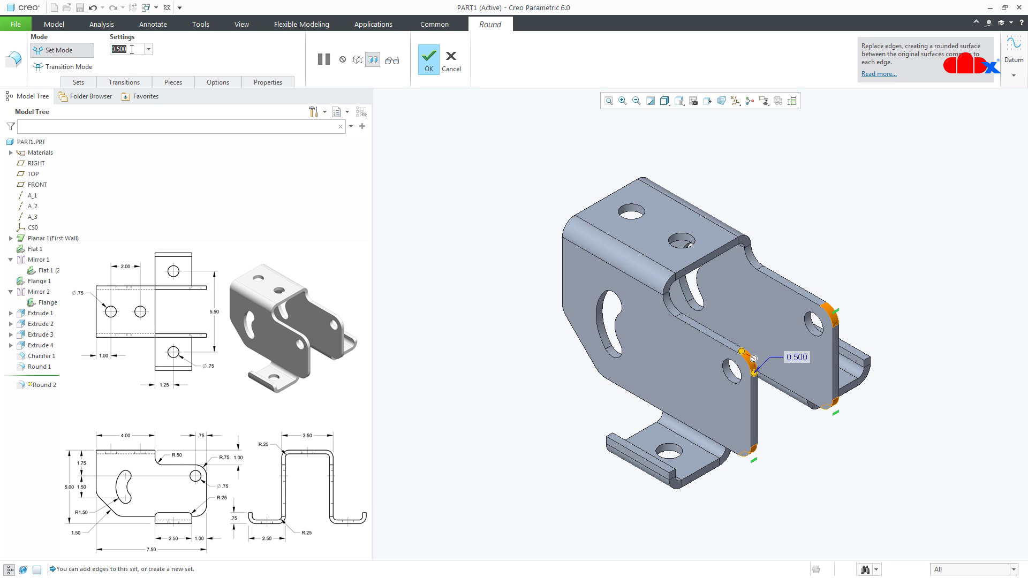
key("BackSpace")
type(".75")
key("Return")
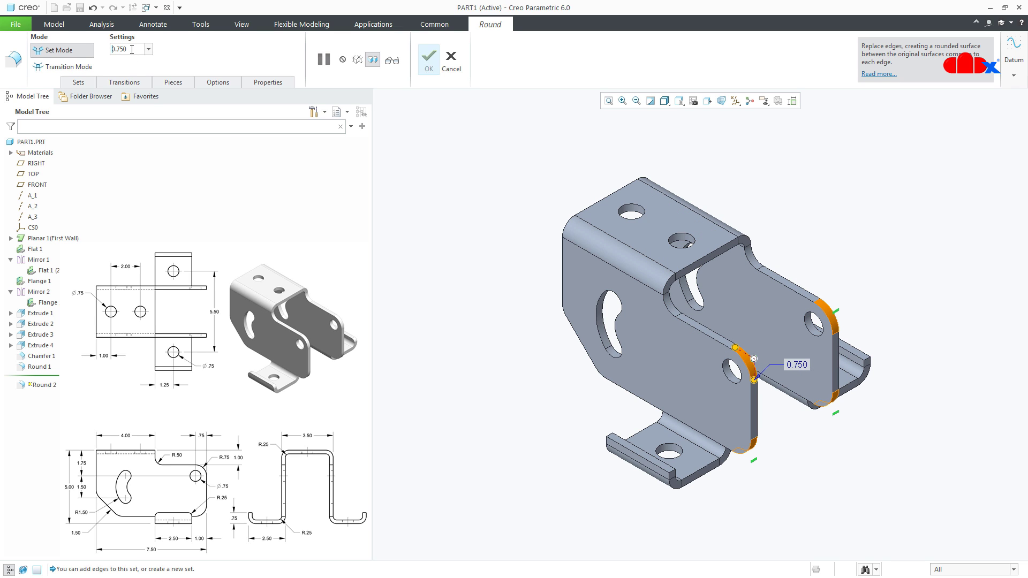
middle_click(516, 428)
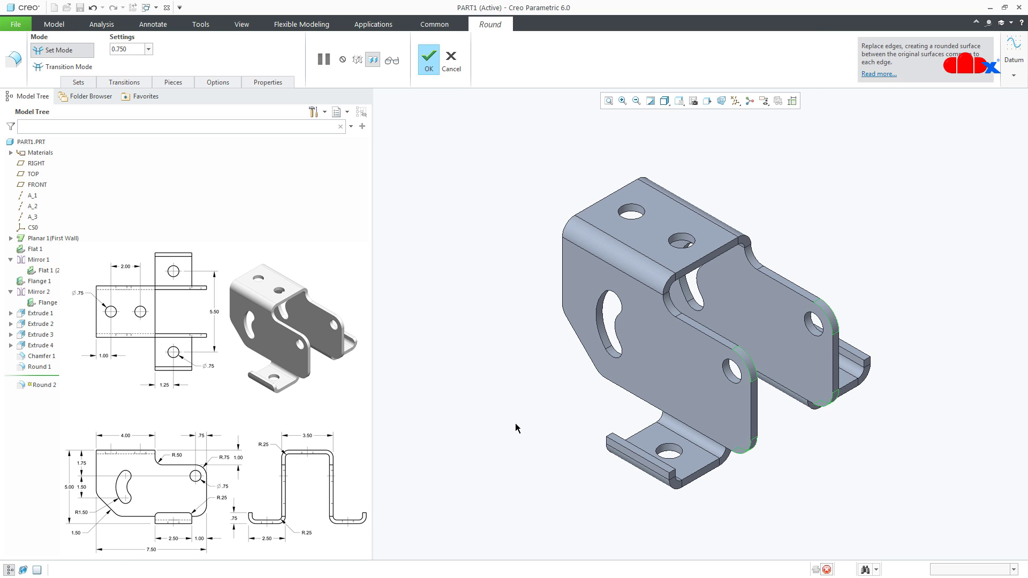
left_click(518, 428)
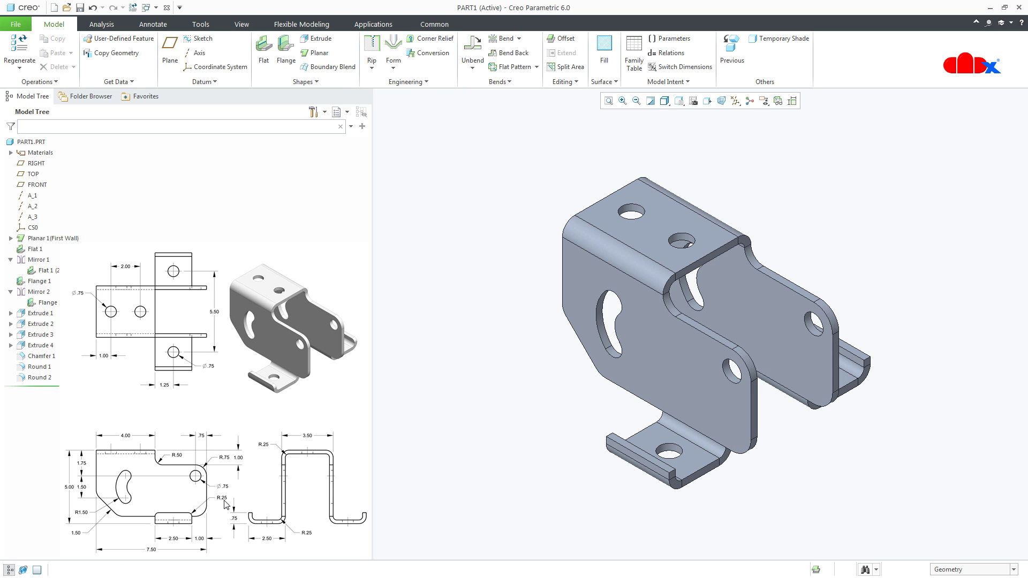
Start a round on the front corner edge of the near bottom flange's upturned lip with radius 0.25.
left_click(426, 82)
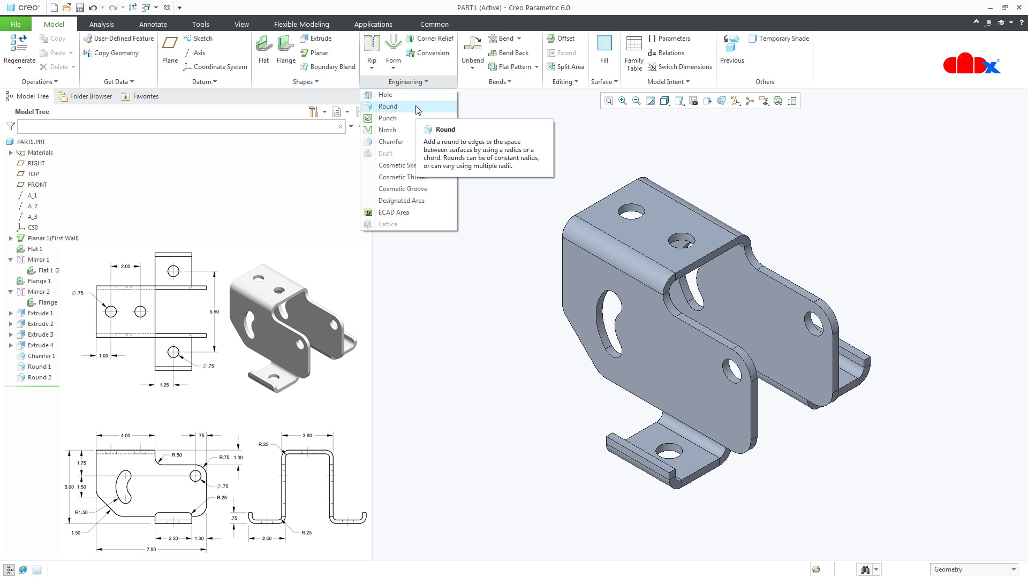
left_click(437, 106)
scroll(666, 469, "down", 3)
left_click(659, 451)
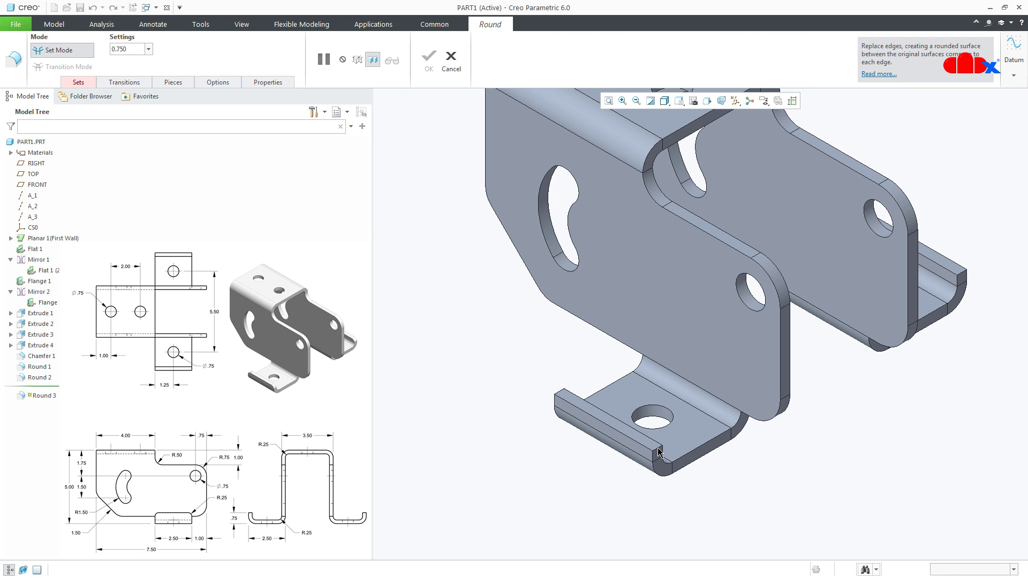
double_click(699, 468)
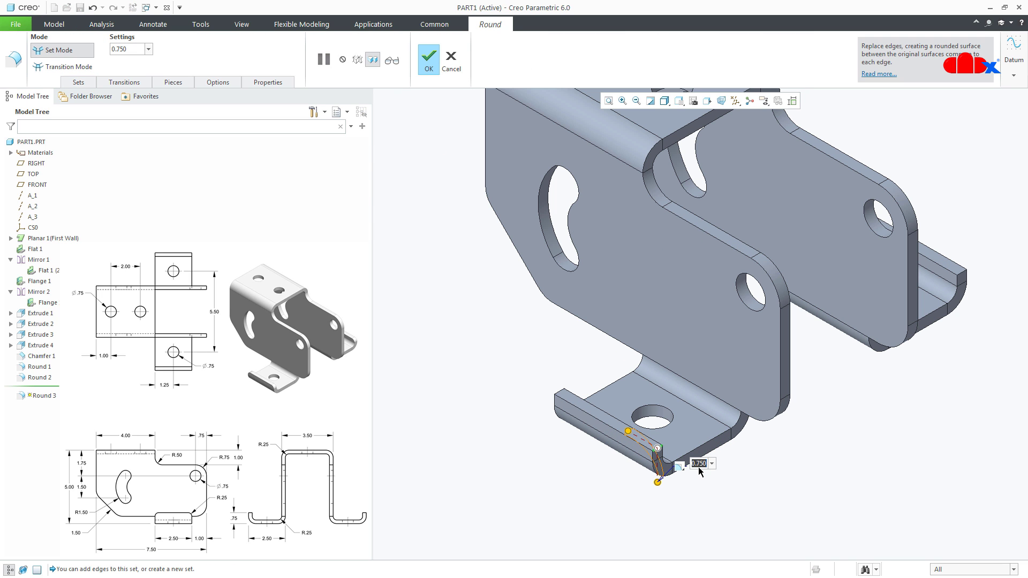
key("BackSpace")
type(".25")
key("Return")
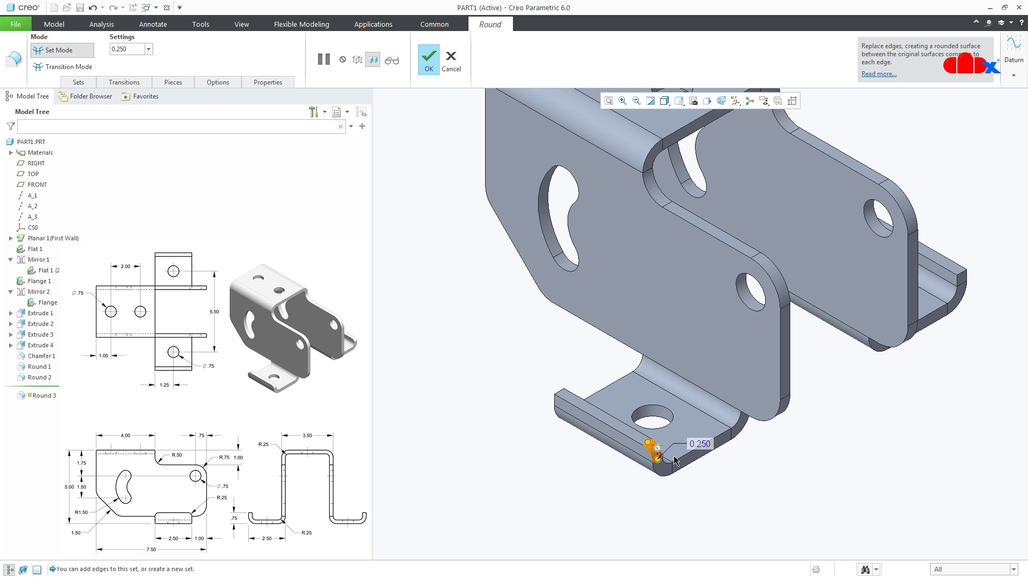
Add the remaining lip corner edges of both bottom flanges to the round set, complete the round and regenerate the part.
mouse_move(748, 482)
middle_mouse_down("ctrl")
mouse_move(740, 482)
mouse_move(857, 375)
middle_mouse_up("ctrl")
scroll(862, 369, "up", 4)
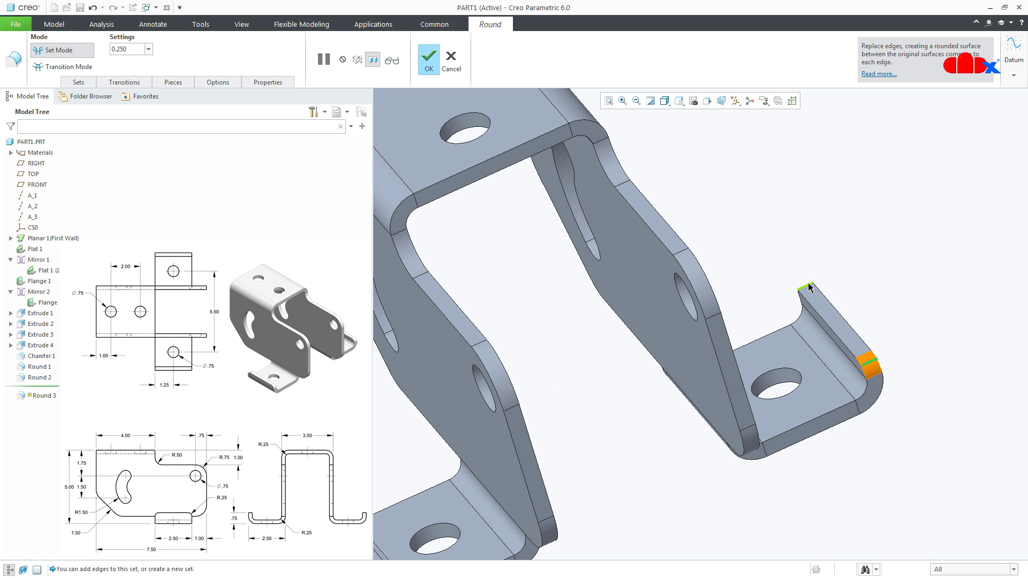
middle_click_drag(702, 443, 730, 418, "ctrl")
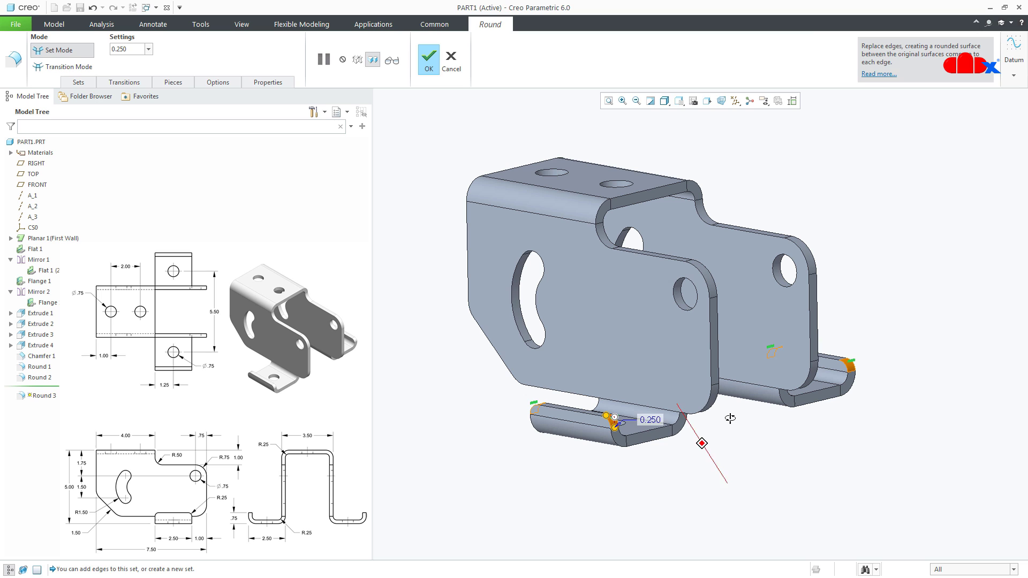
middle_click(729, 478)
key("ctrl+d")
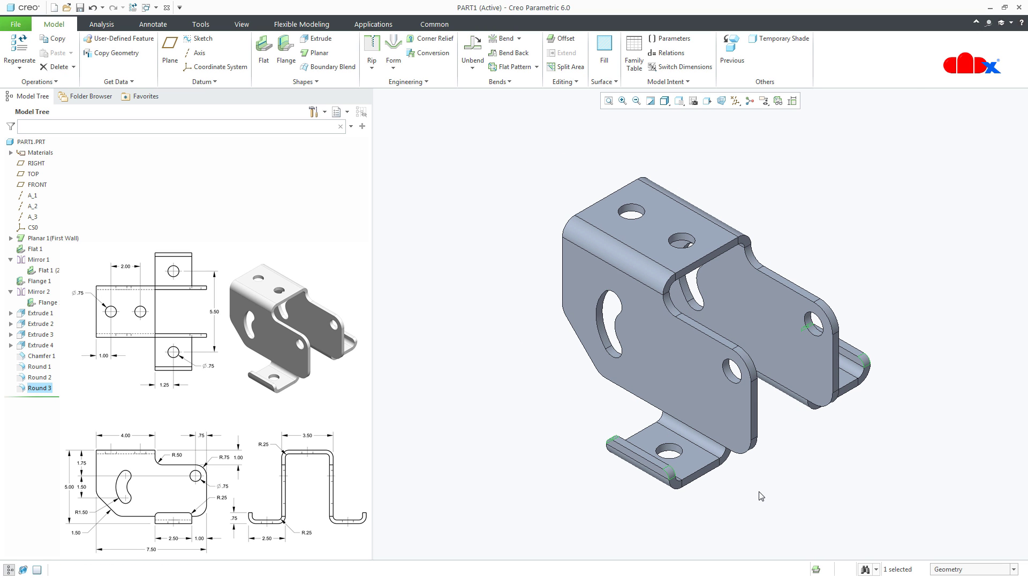
left_click(761, 495)
key("ctrl+g")
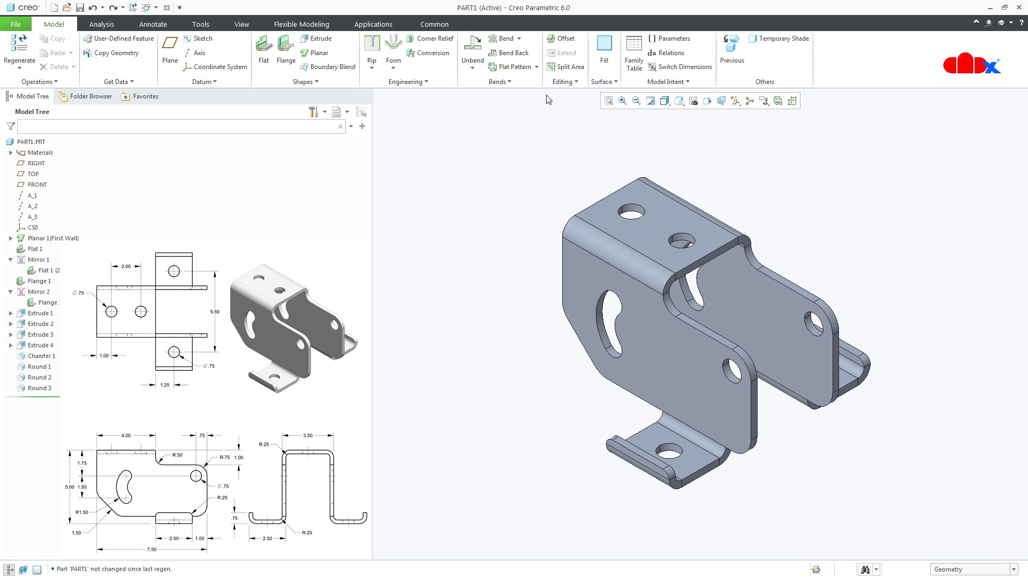
Preview and create the bracket's flat pattern with the top face fixed, and move the insertion point to just before the flat pattern feature.
left_click(524, 67)
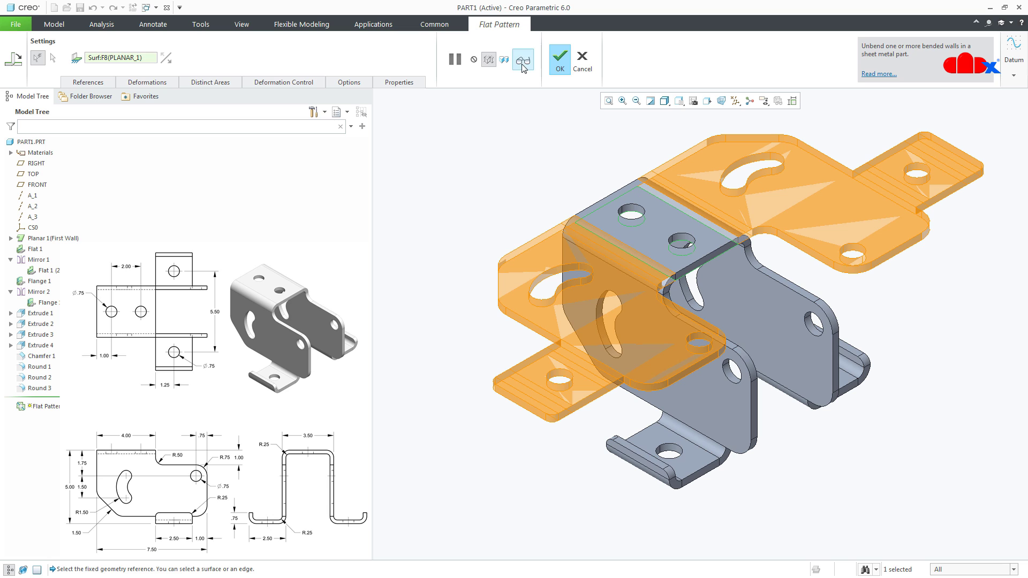
left_click(524, 62)
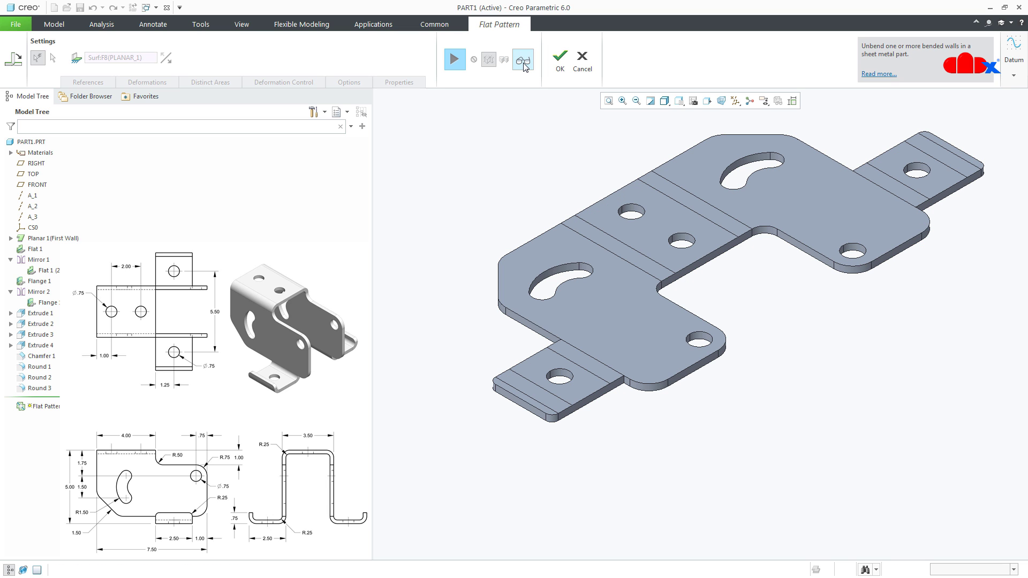
left_click(561, 65)
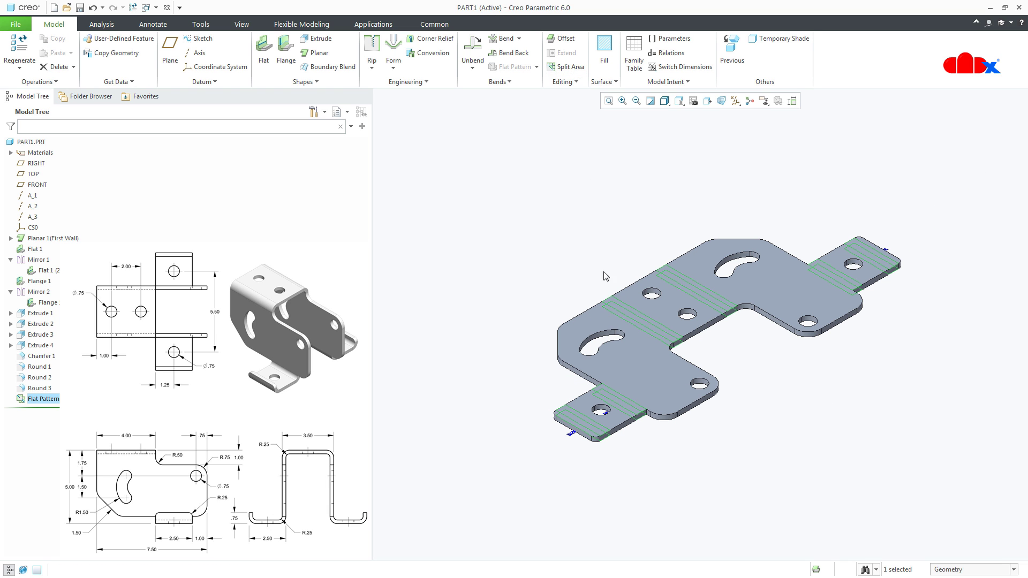
left_click(638, 486)
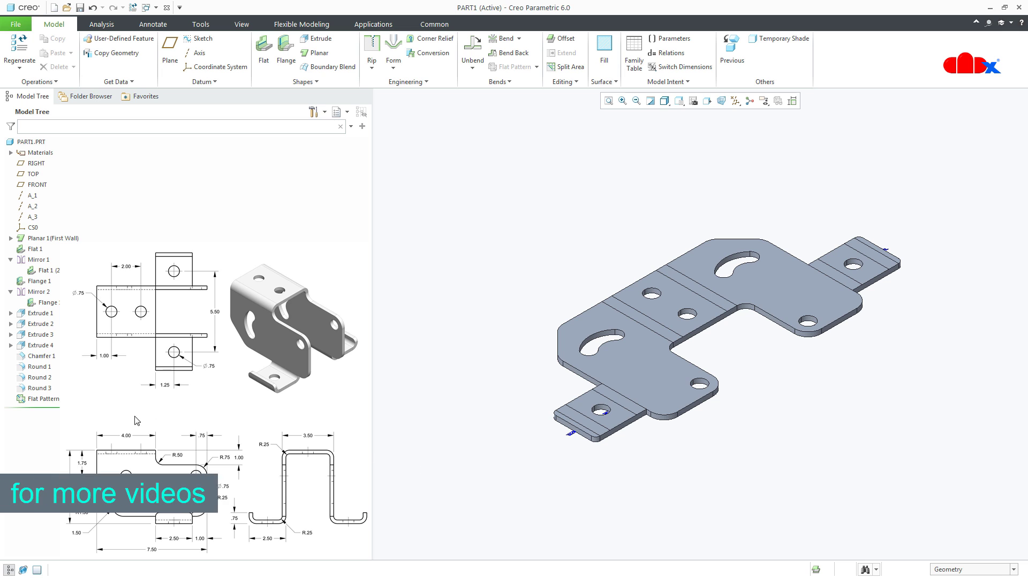
left_click_drag(52, 411, 55, 395)
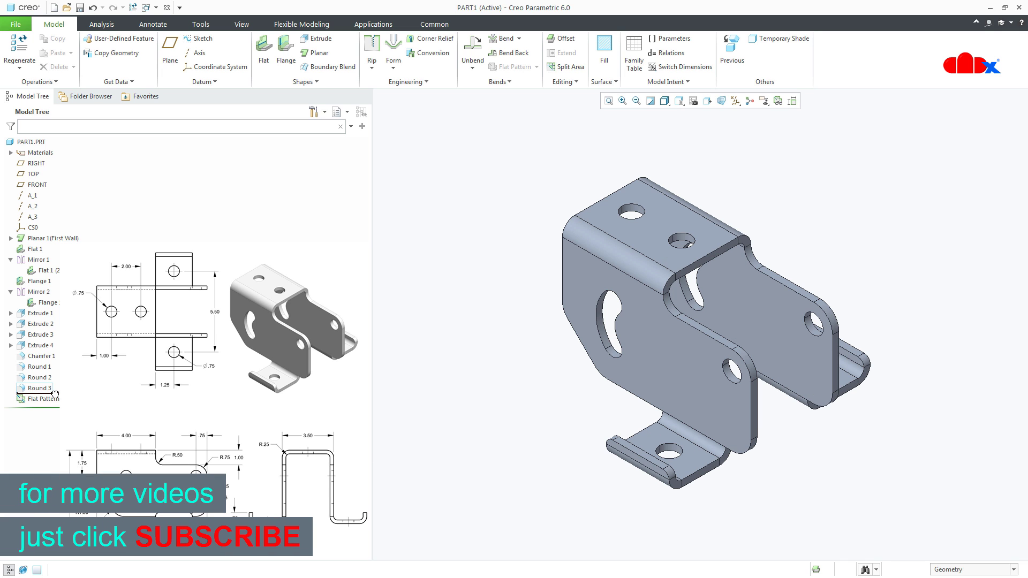